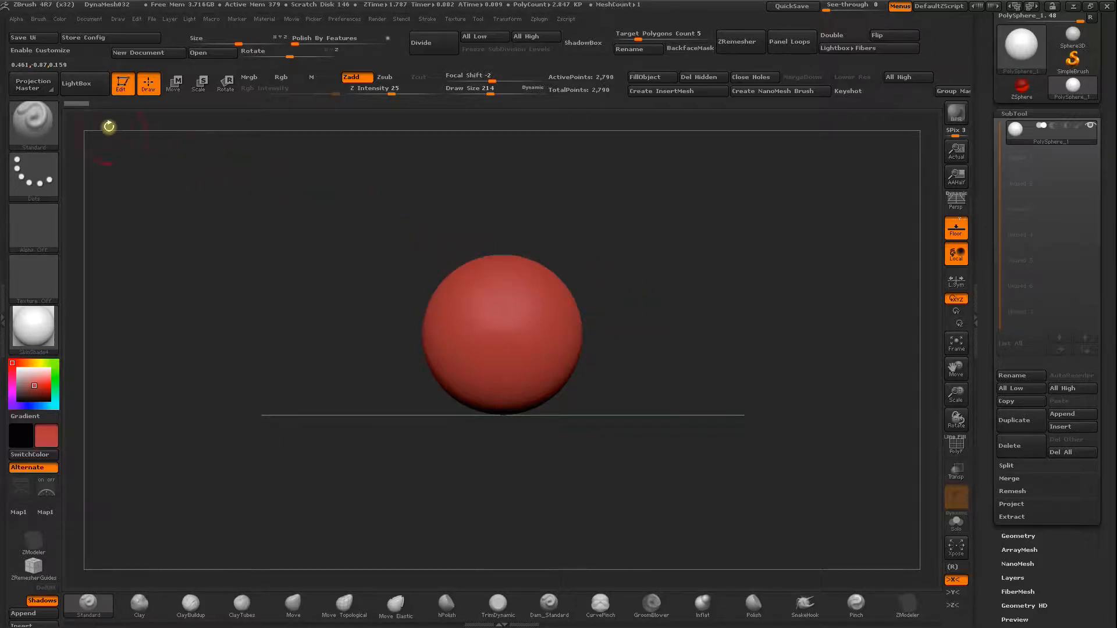
Browse the Project, Tool and Brush libraries in LightBox, and close LightBox.
left_click(79, 86)
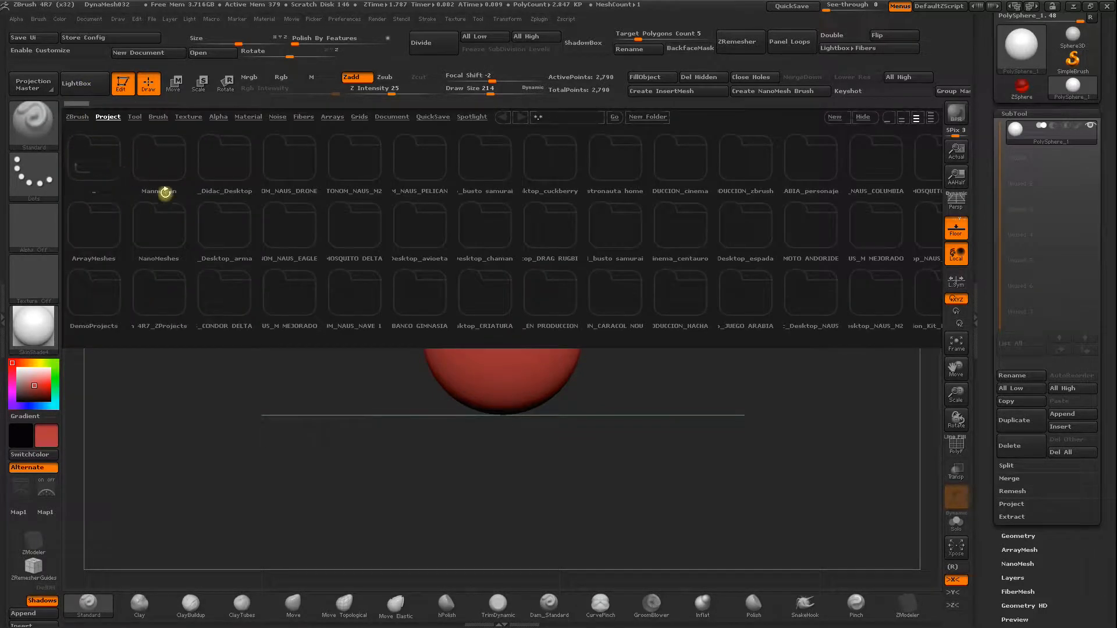
left_click(77, 116)
left_click(108, 117)
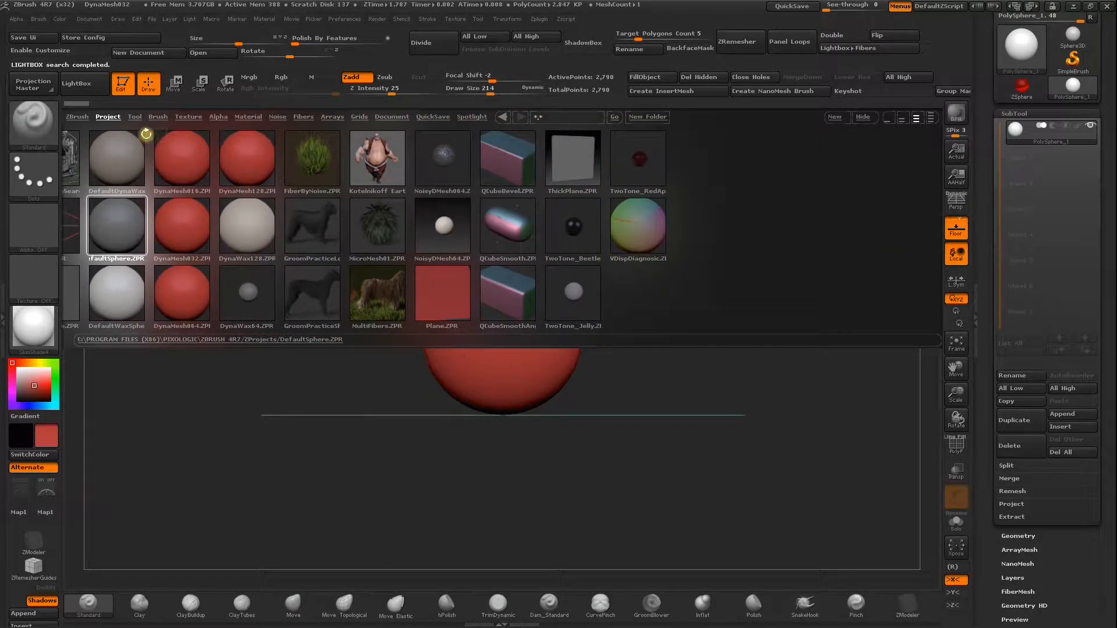
left_click(135, 117)
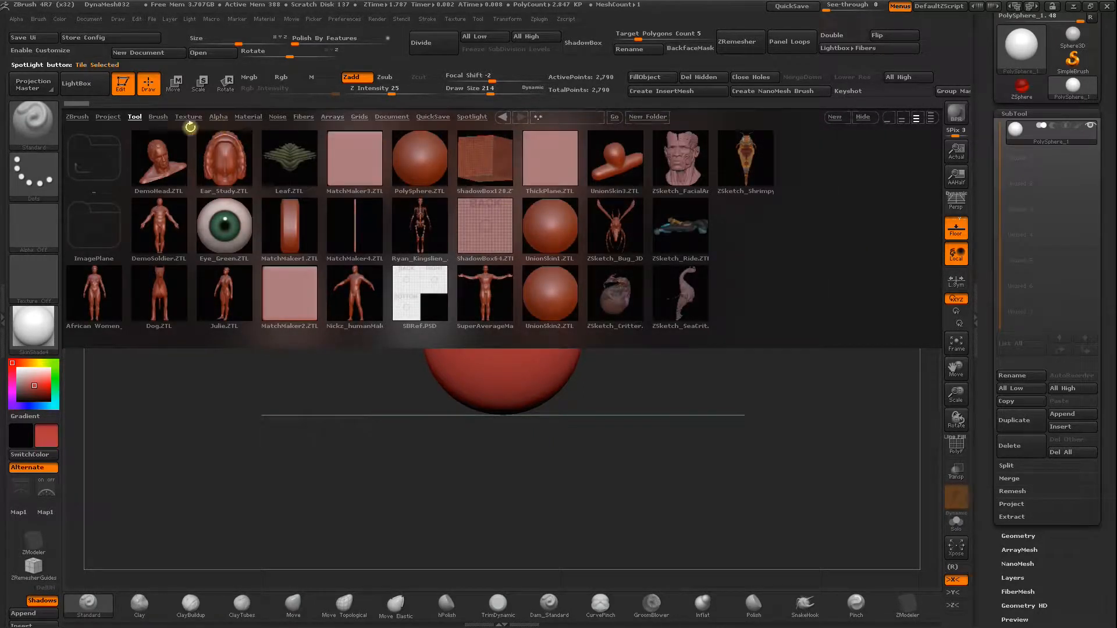
left_click(157, 115)
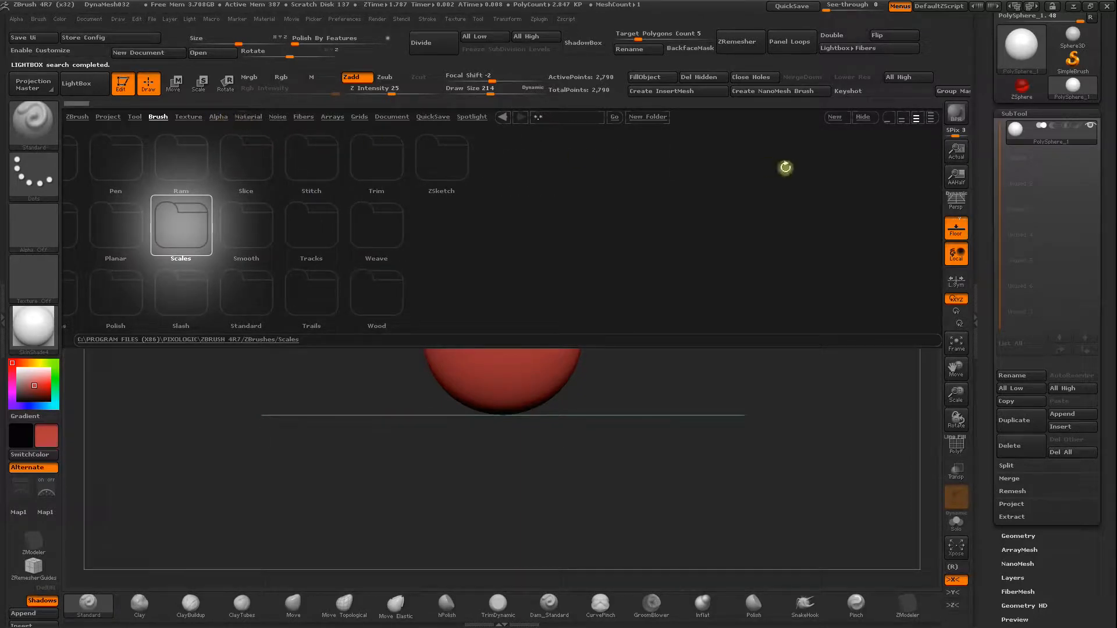
left_click(862, 117)
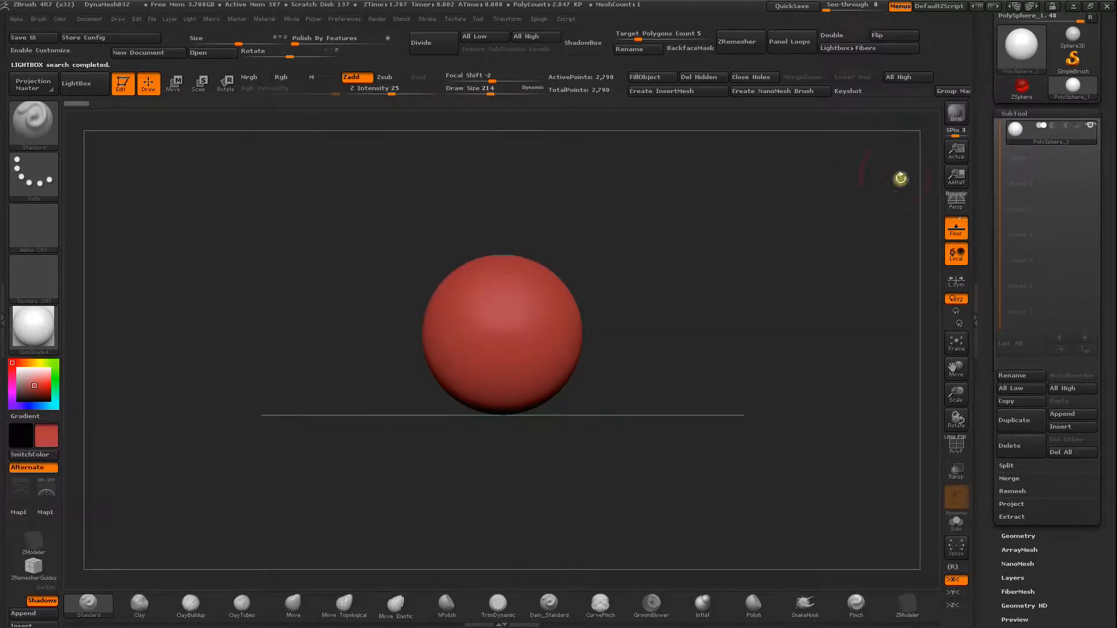
Insert a ZSphere as a subtool and delete the PolySphere_1 subtool.
left_click(1060, 427)
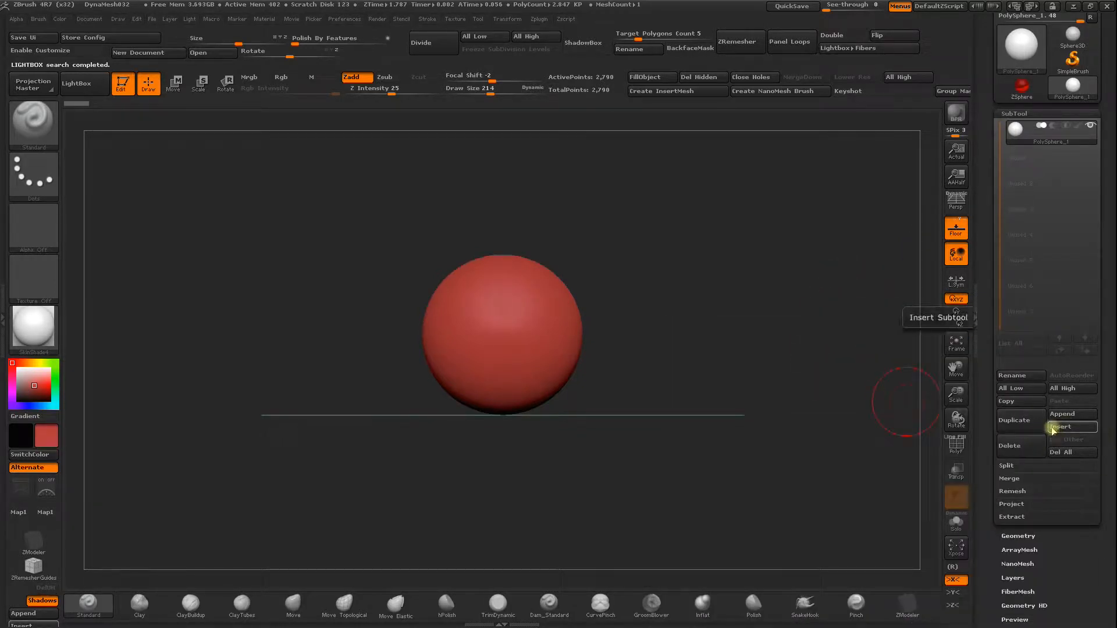
left_click(1060, 427)
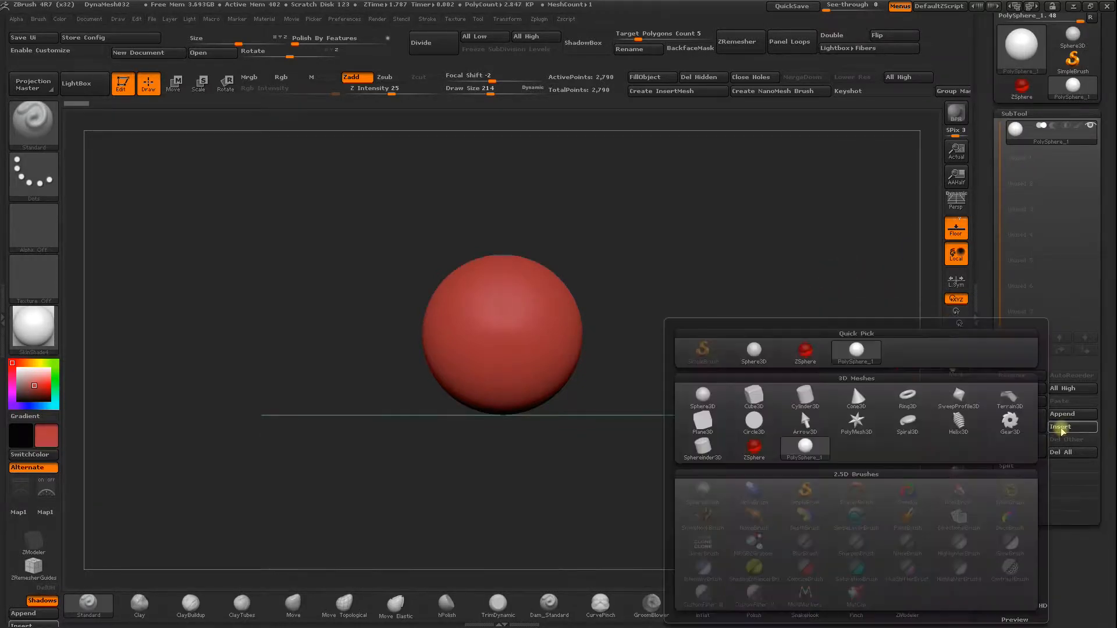
left_click(755, 457)
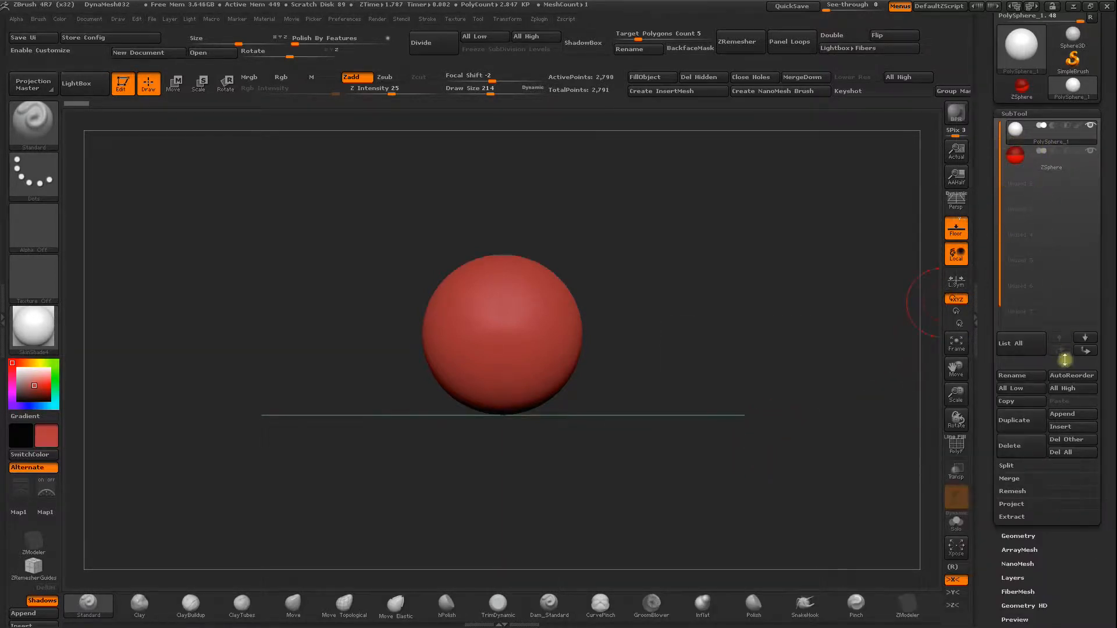
left_click(1010, 446)
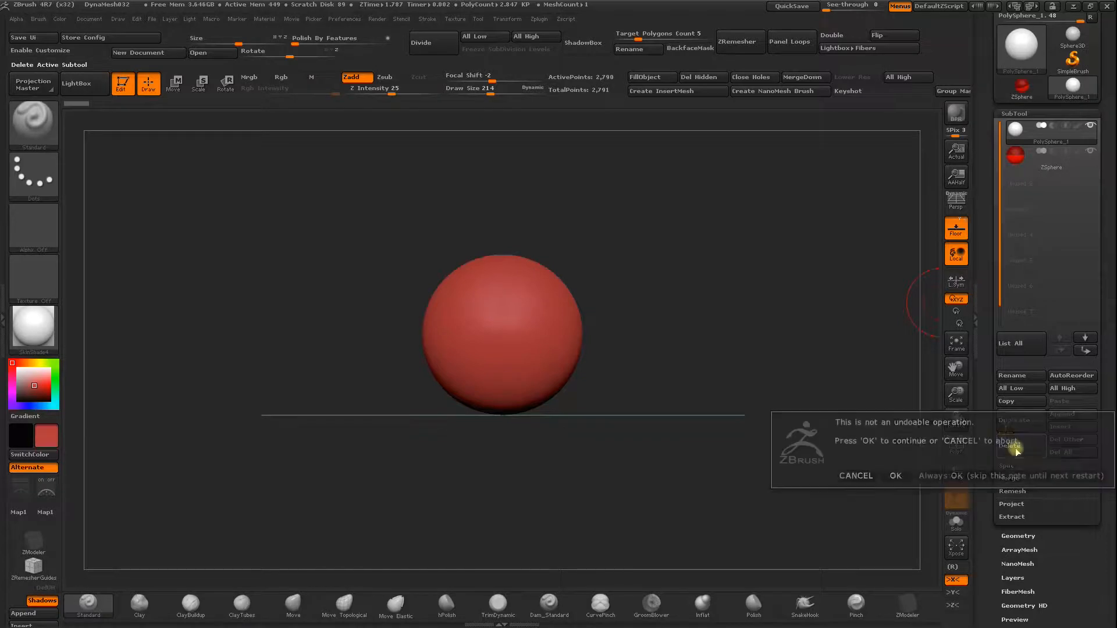
left_click(893, 476)
left_click_drag(574, 281, 234, 251)
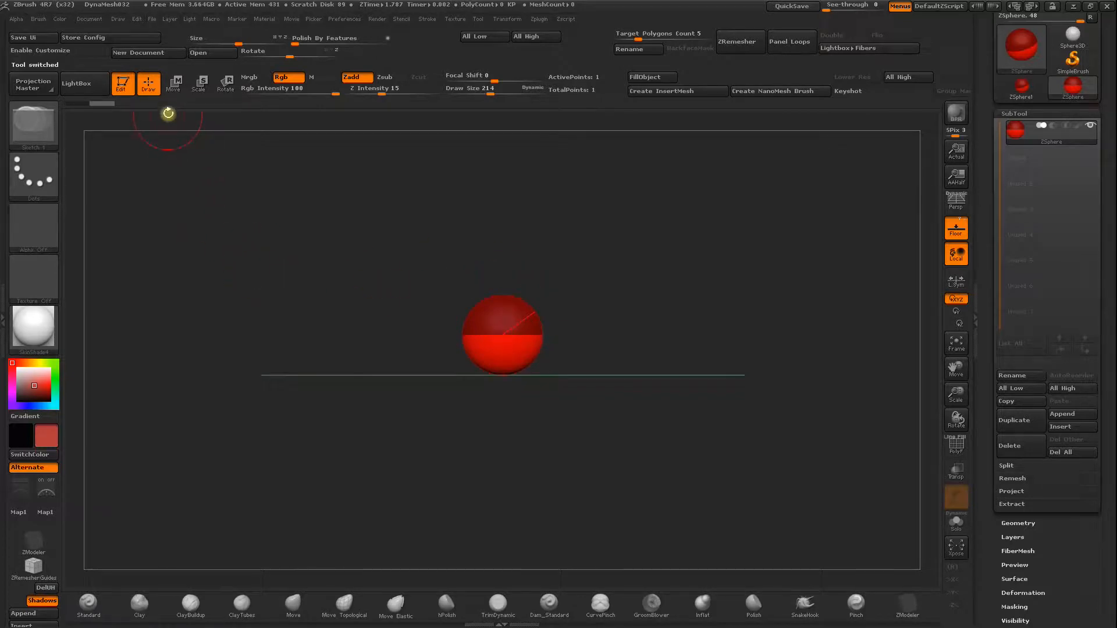
left_click_drag(471, 321, 450, 302)
key("ctrl+z")
mouse_move(528, 310)
left_mouse_down()
mouse_move(552, 302)
mouse_move(549, 309)
left_mouse_up()
key("ctrl+z")
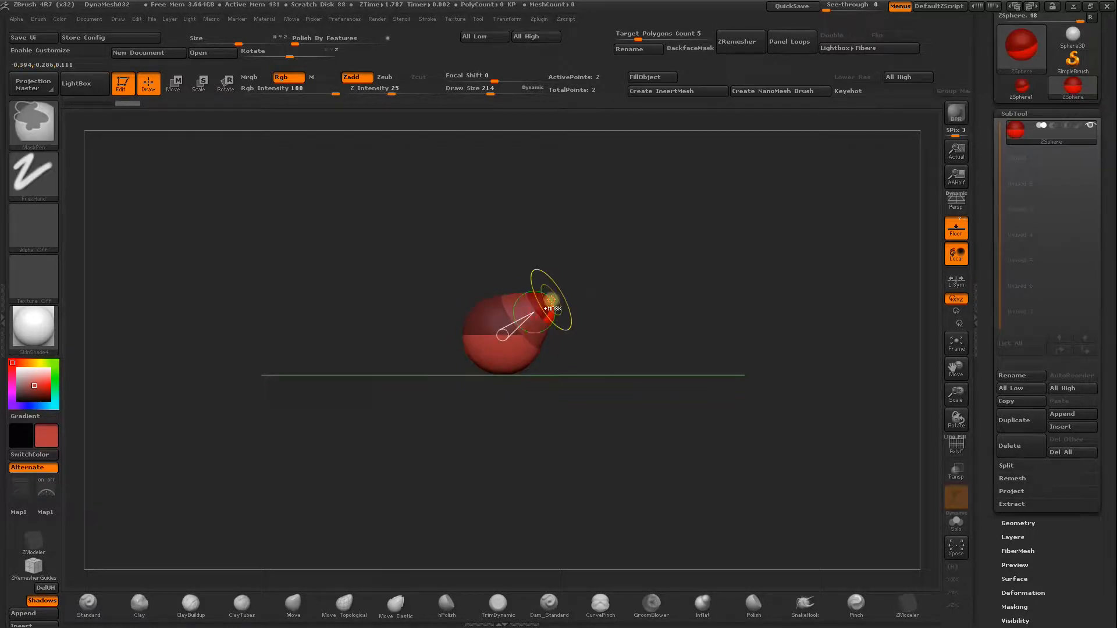
key("ctrl+z")
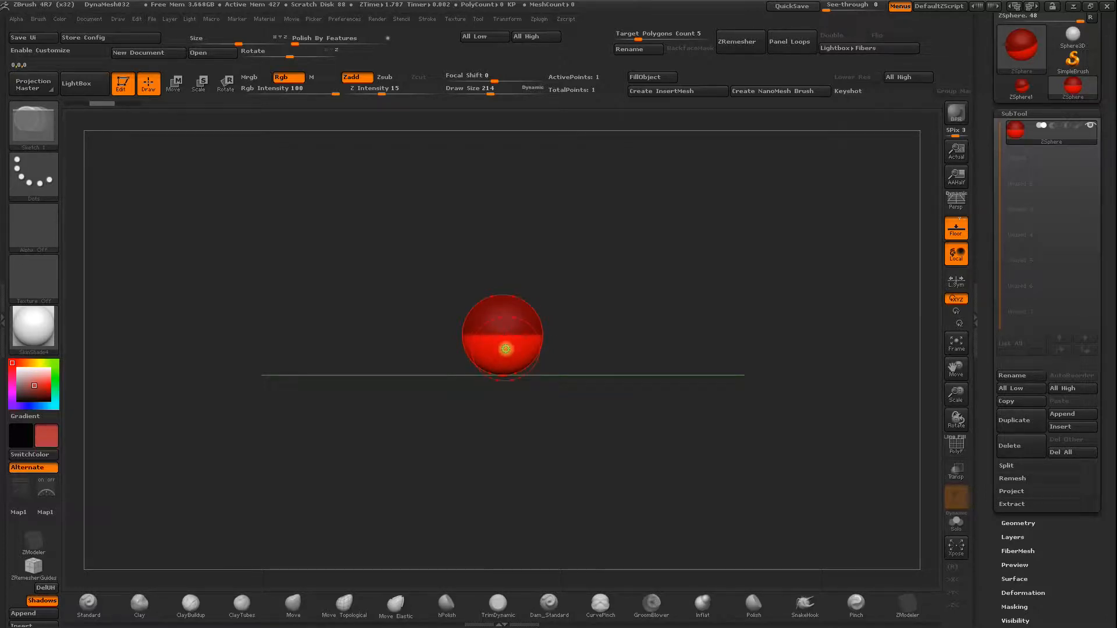
Add a mirrored pair of ZSpheres on the upper sides of the root sphere and move them slightly outward as shoulders.
mouse_move(548, 282)
left_mouse_down()
mouse_move(529, 363)
mouse_move(603, 349)
mouse_move(598, 292)
left_mouse_up()
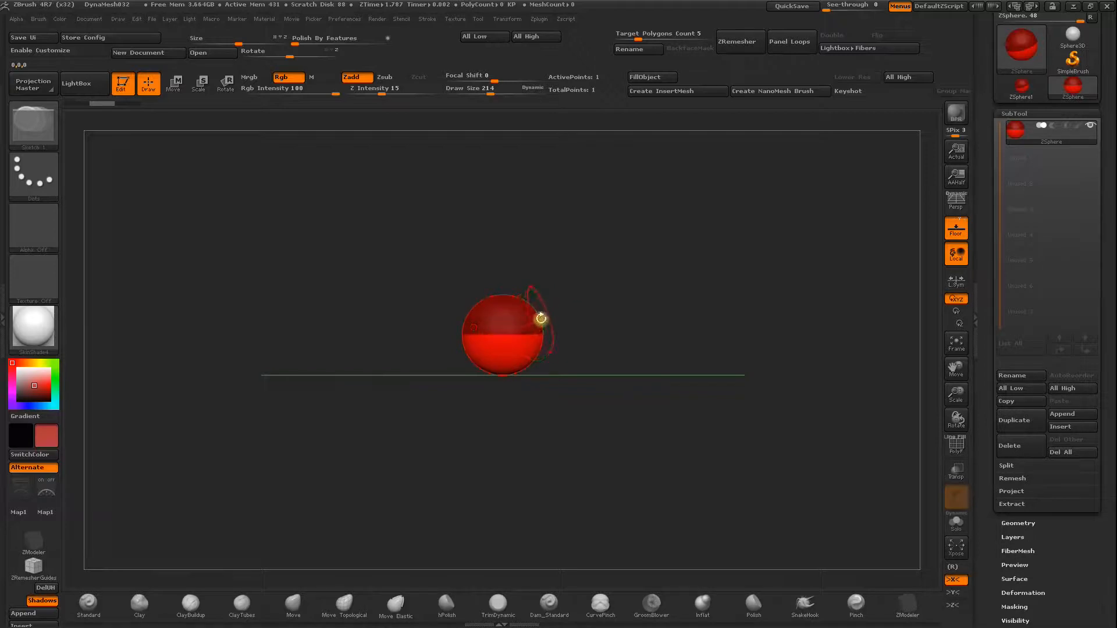
left_click_drag(540, 317, 558, 320)
mouse_move(640, 314)
left_mouse_down()
mouse_move(611, 347)
mouse_move(630, 326)
left_mouse_up()
left_click_drag(354, 145, 431, 292)
left_click(173, 83)
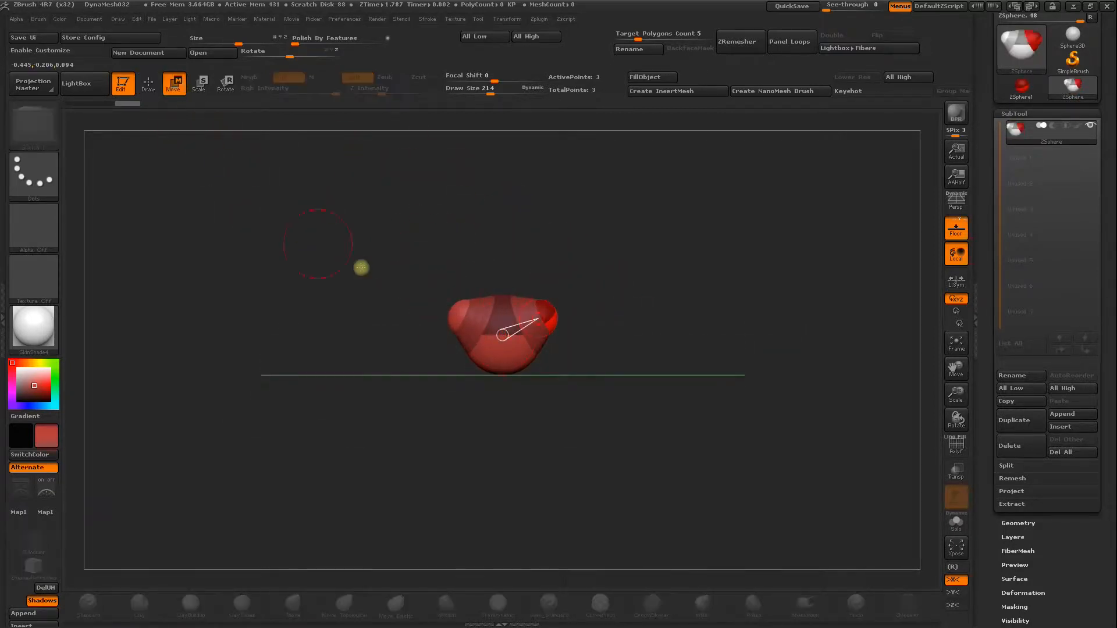
mouse_move(461, 311)
left_mouse_down()
mouse_move(424, 317)
mouse_move(446, 317)
left_mouse_up()
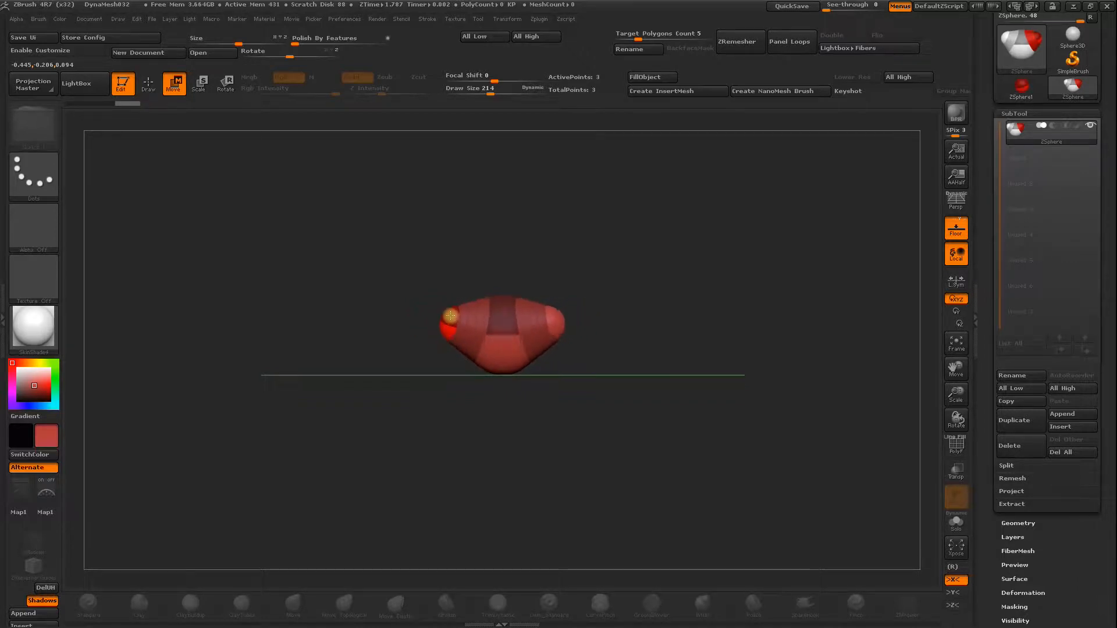
Add a mirrored pair of child ZSpheres to the outer ends of the shoulder spheres.
left_click_drag(741, 329, 713, 337)
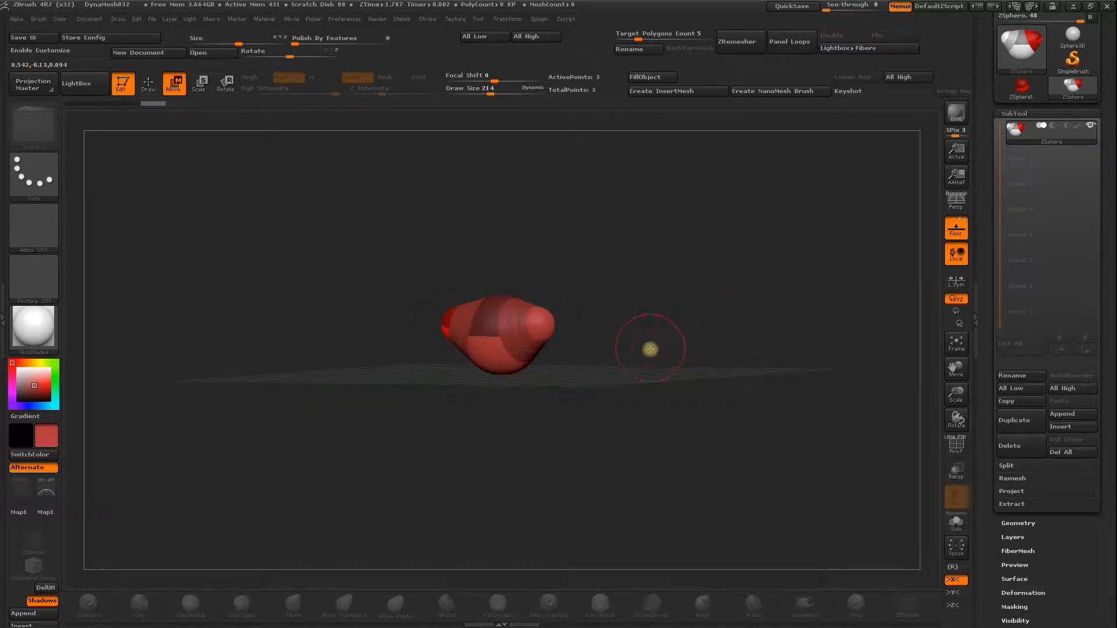
key("q")
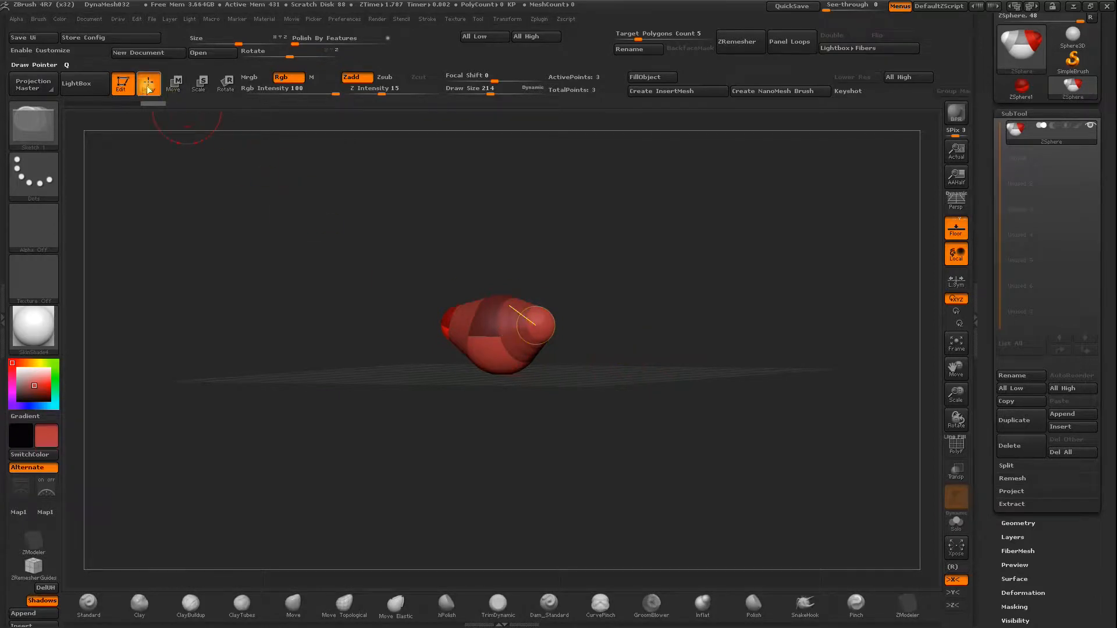
left_click_drag(369, 210, 573, 290)
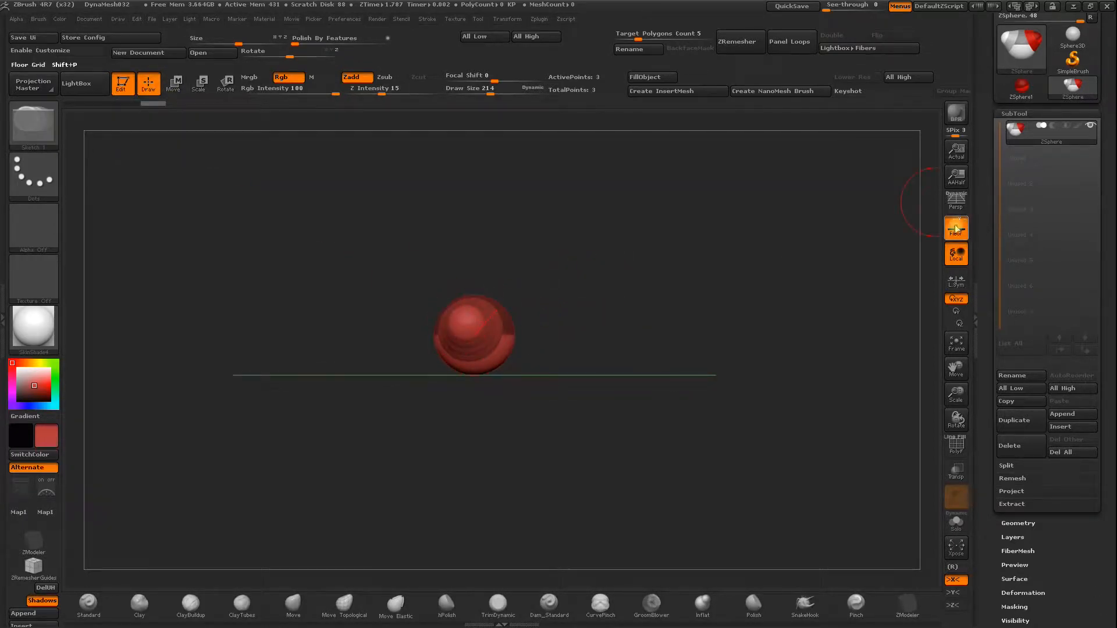
left_click_drag(541, 239, 551, 268)
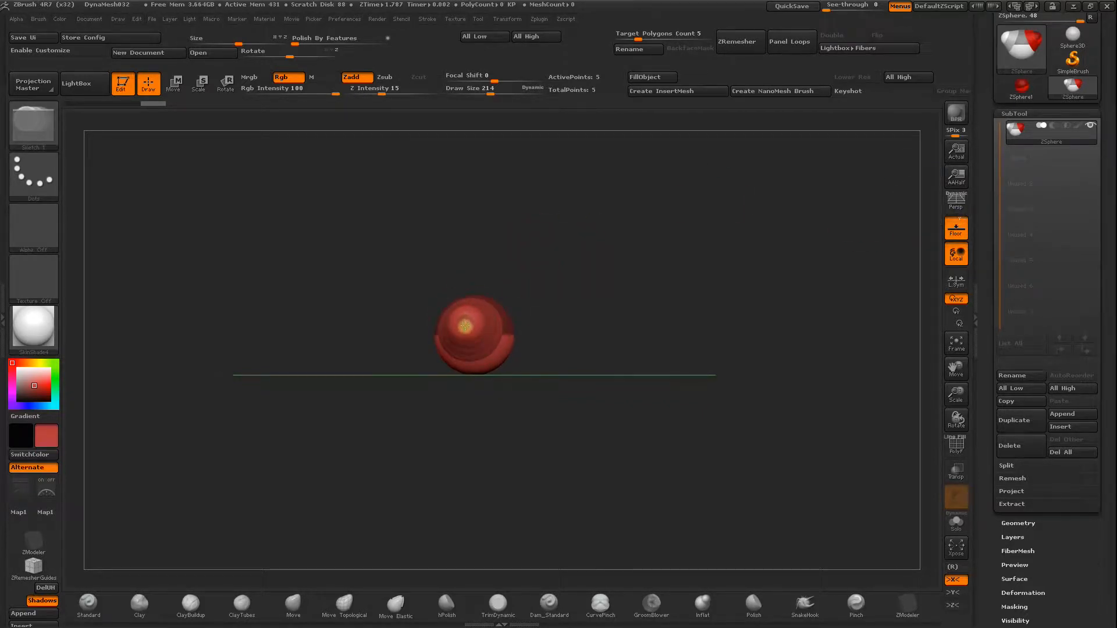
left_click_drag(468, 335, 622, 315)
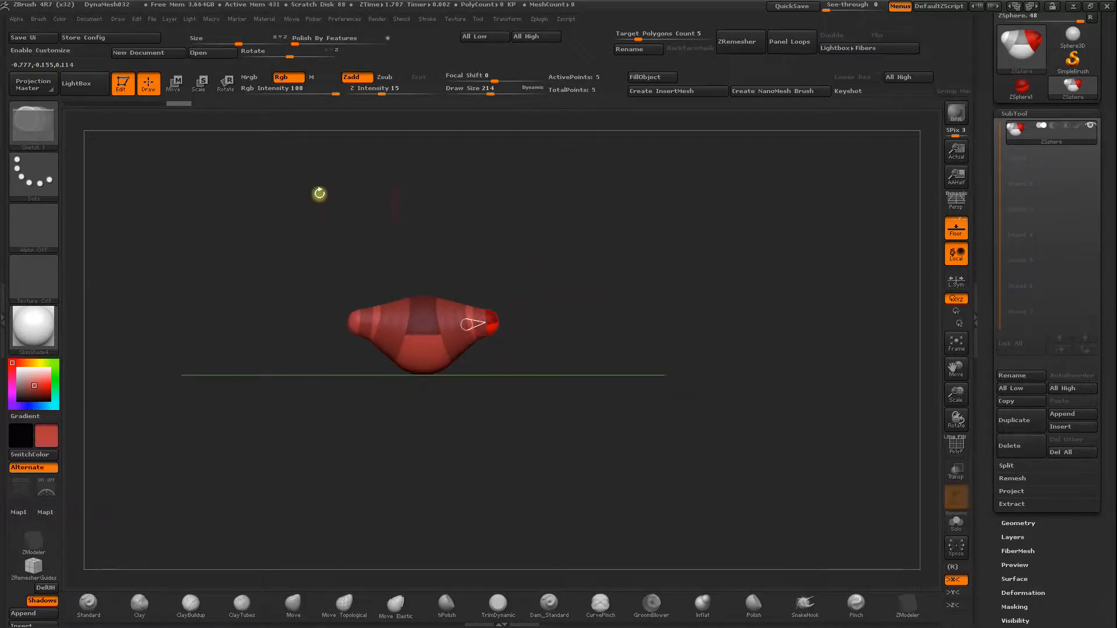
Pull the end spheres outward and down to form both arms, and move the shoulder spheres back toward the body.
left_click(173, 83)
left_click_drag(489, 323, 599, 323)
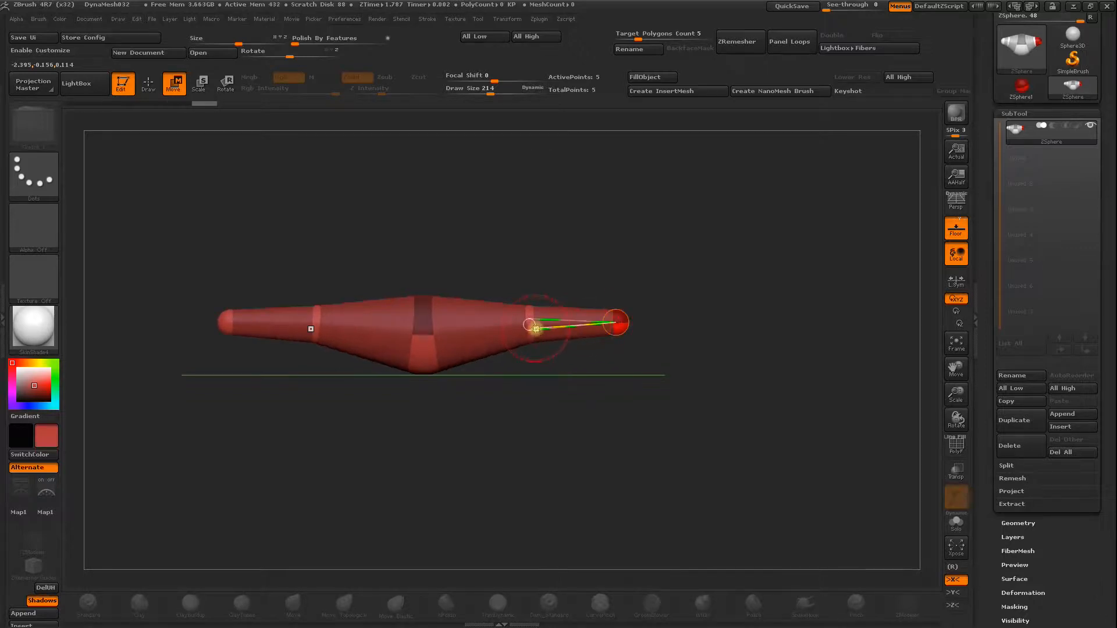
left_click_drag(529, 326, 479, 325)
left_click_drag(610, 320, 571, 419)
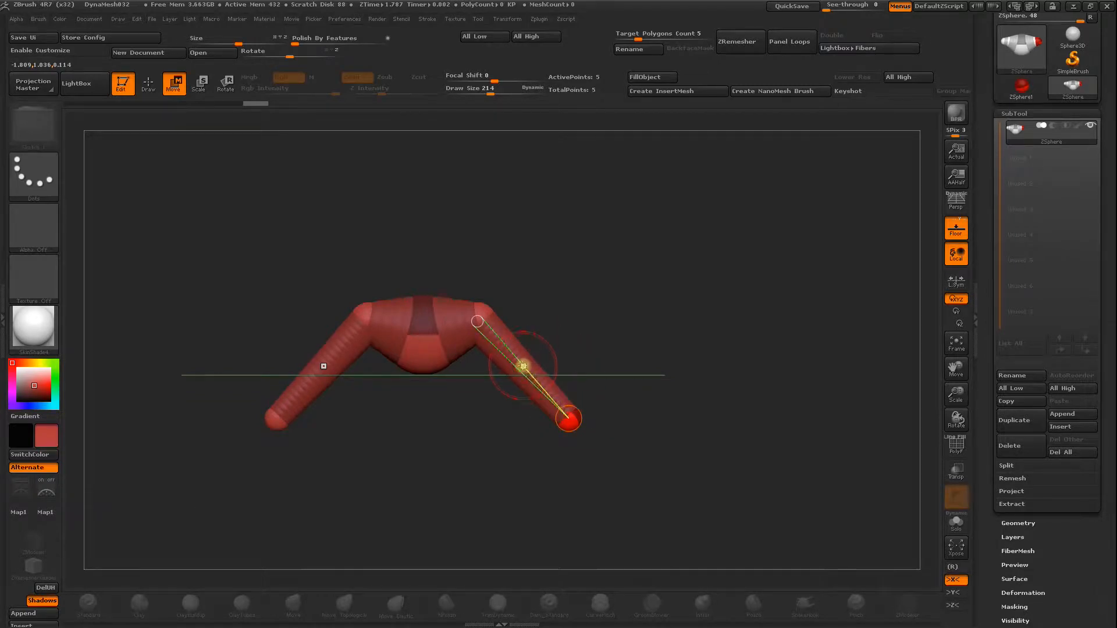
Insert an elbow ZSphere midway along each arm and move the end spheres forward to bend the forearms.
key("q")
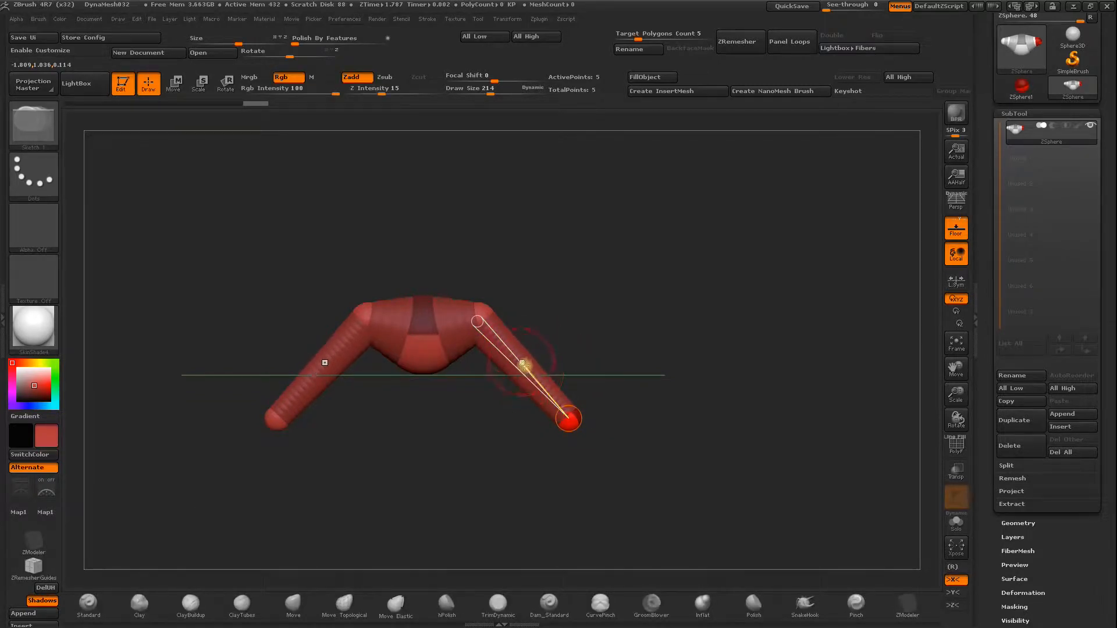
left_click(530, 371)
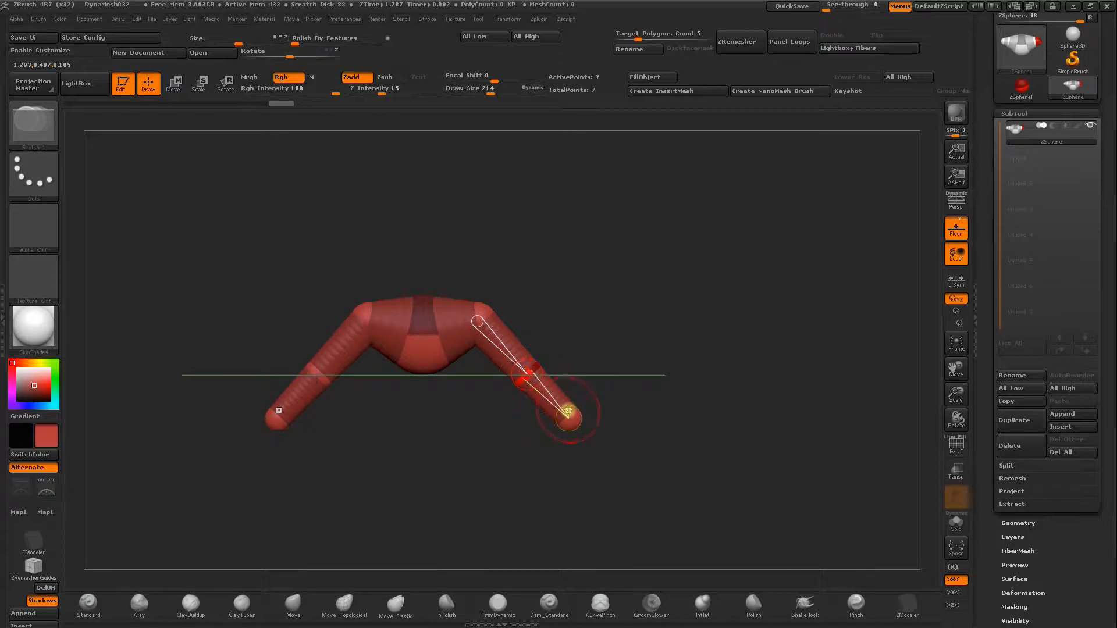
mouse_move(591, 359)
left_mouse_down()
mouse_move(550, 367)
mouse_move(590, 359)
mouse_move(453, 242)
left_mouse_up()
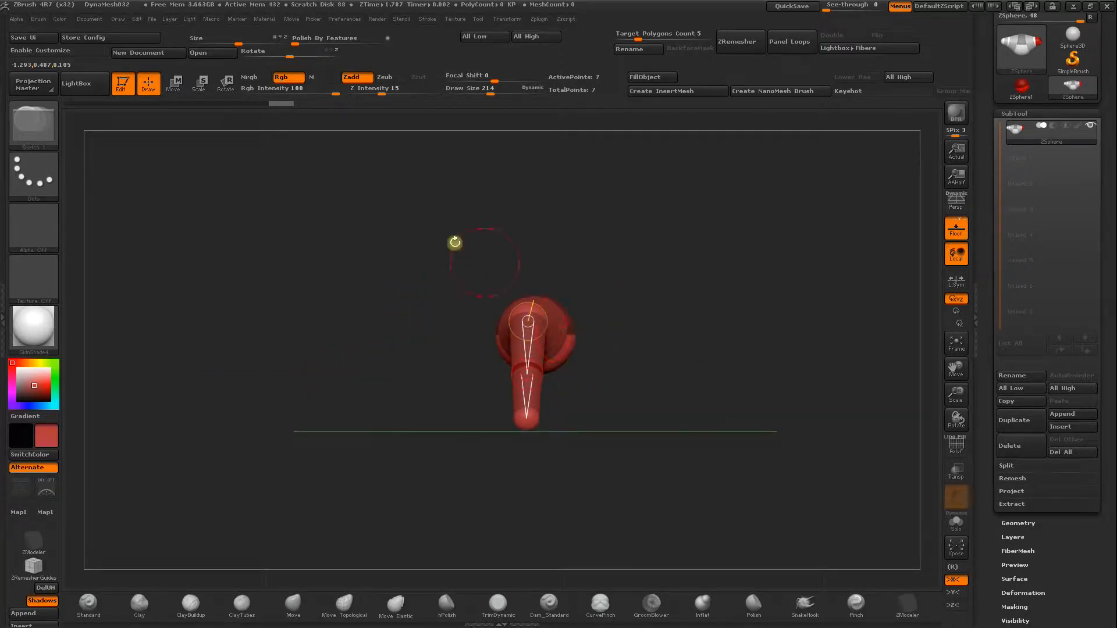
left_click(176, 86)
mouse_move(511, 419)
left_mouse_down()
mouse_move(466, 387)
mouse_move(493, 419)
left_mouse_up()
left_click_drag(582, 371, 709, 369)
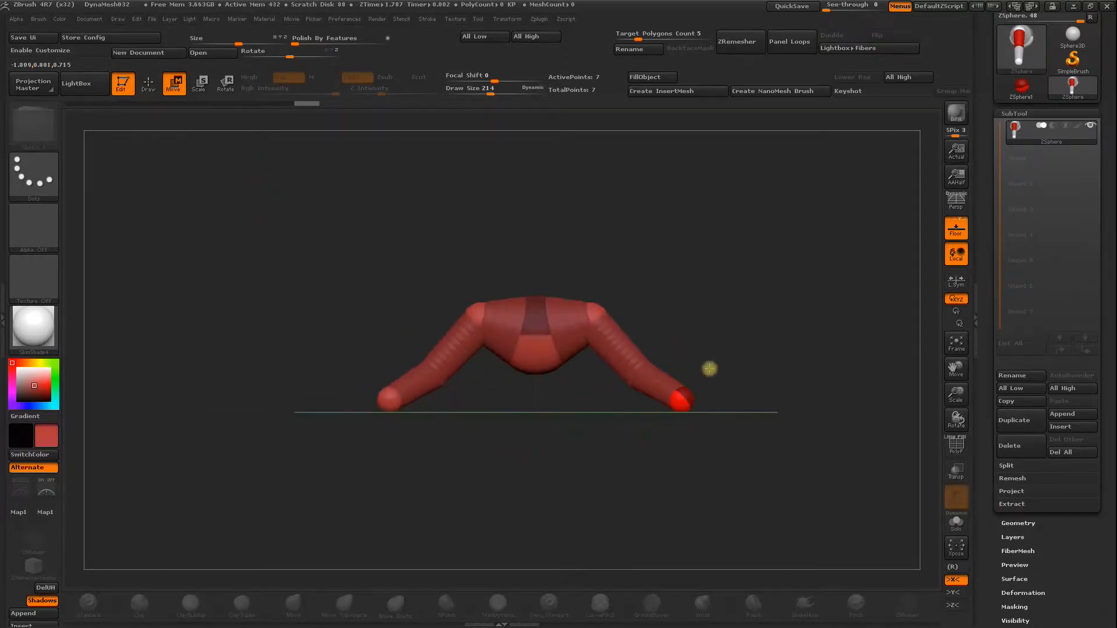
Add a ZSphere to the underside of the root sphere and pull it down to form the torso.
left_click_drag(703, 282, 571, 277, "alt")
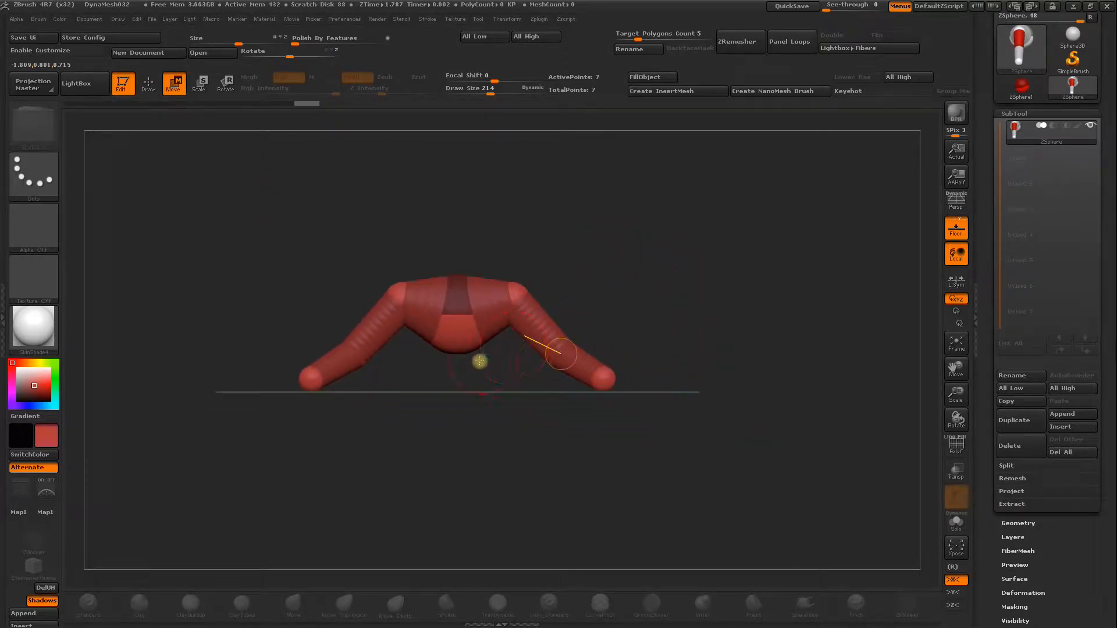
left_click_drag(469, 363, 487, 355)
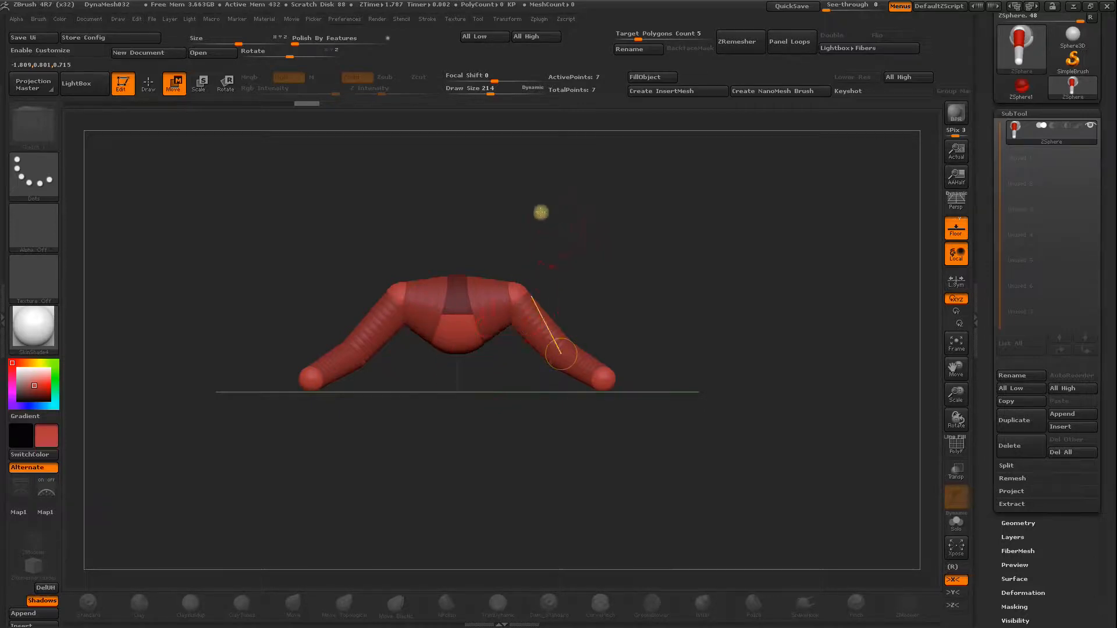
left_click(148, 84)
left_click_drag(238, 208, 227, 155)
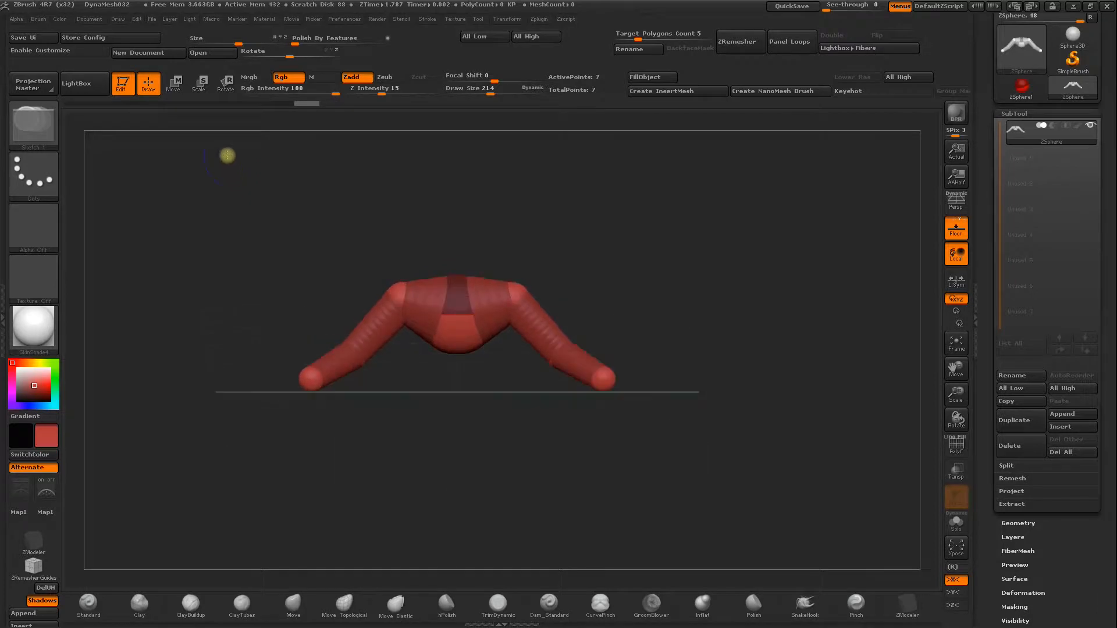
left_click_drag(675, 207, 589, 159)
left_click_drag(457, 314, 464, 341)
left_click_drag(541, 422, 538, 521)
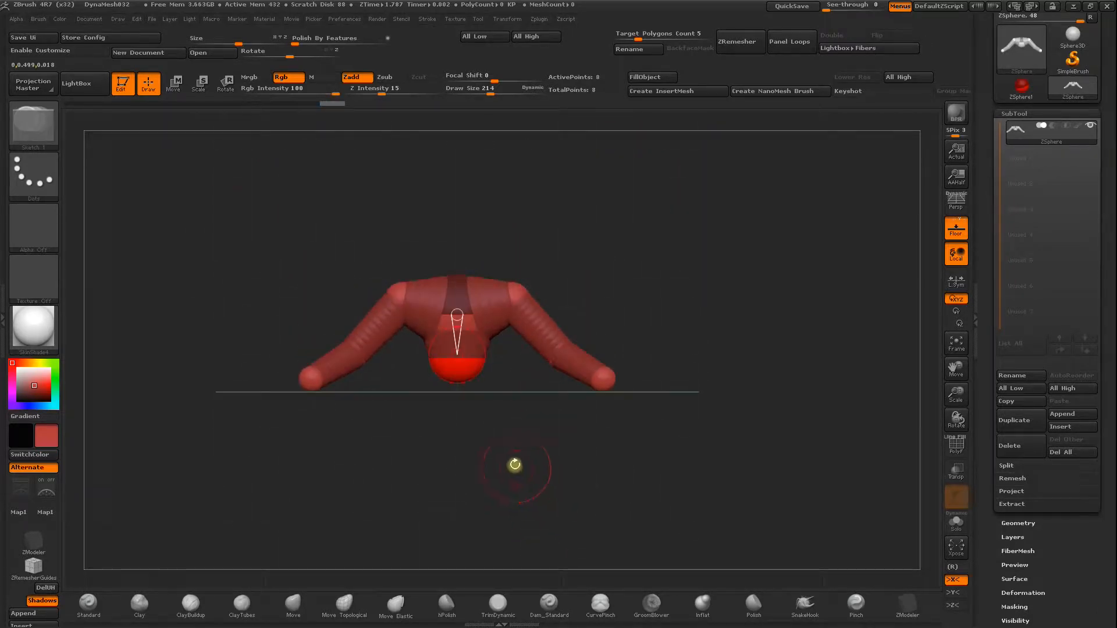
key("w")
left_click_drag(455, 365, 453, 411)
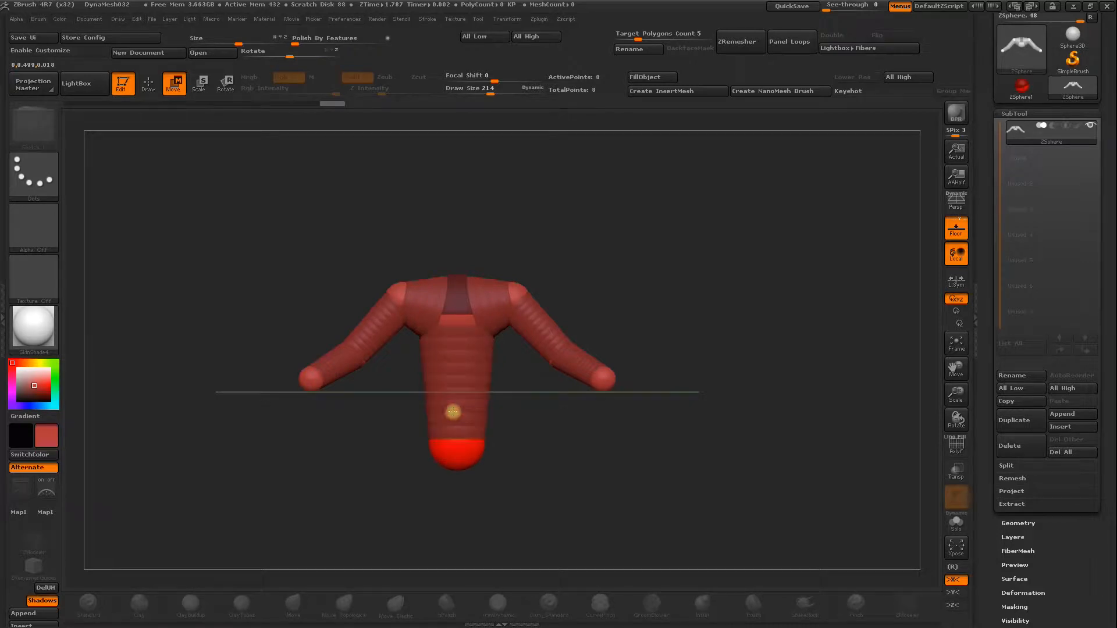
left_click_drag(456, 407, 457, 410)
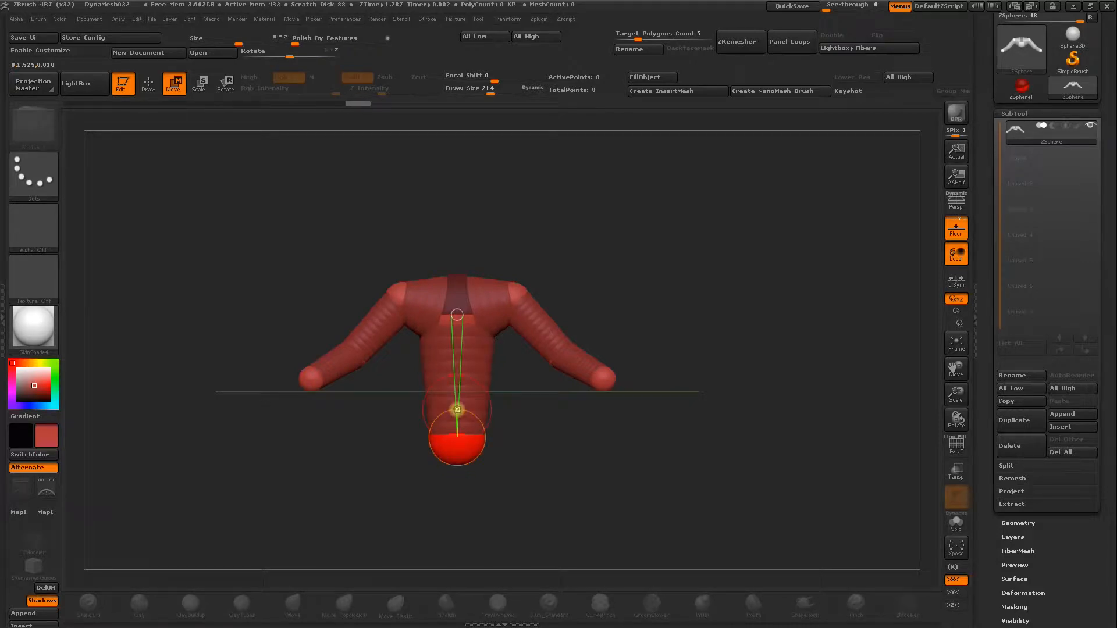
Insert a ZSphere midway down the torso, scale it down to narrow the waist, and scale down the hand spheres.
key("q")
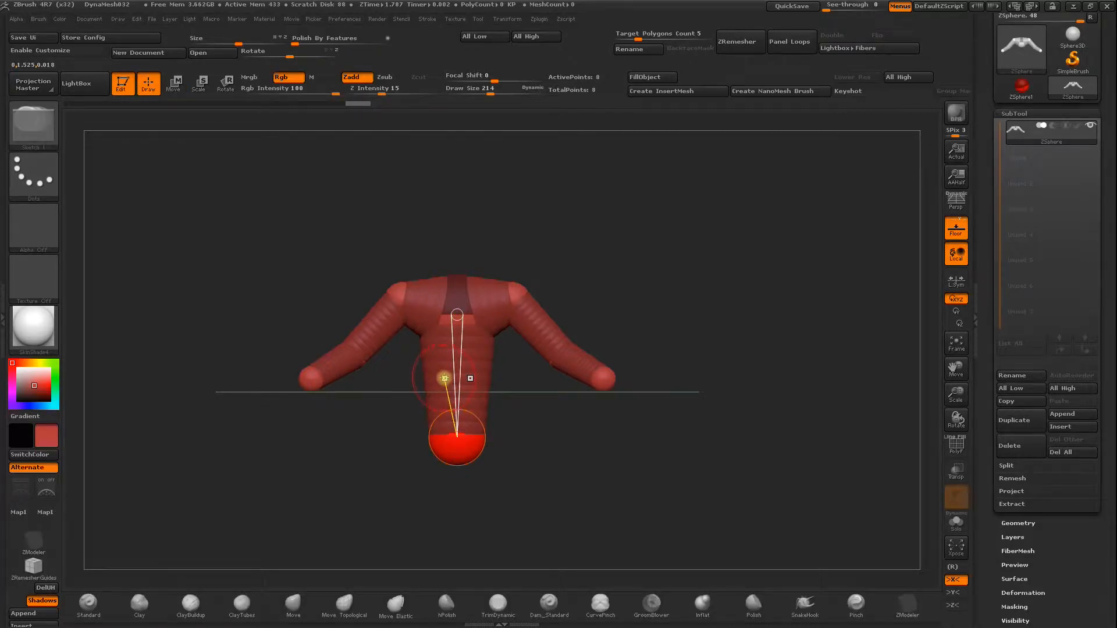
left_click(455, 379)
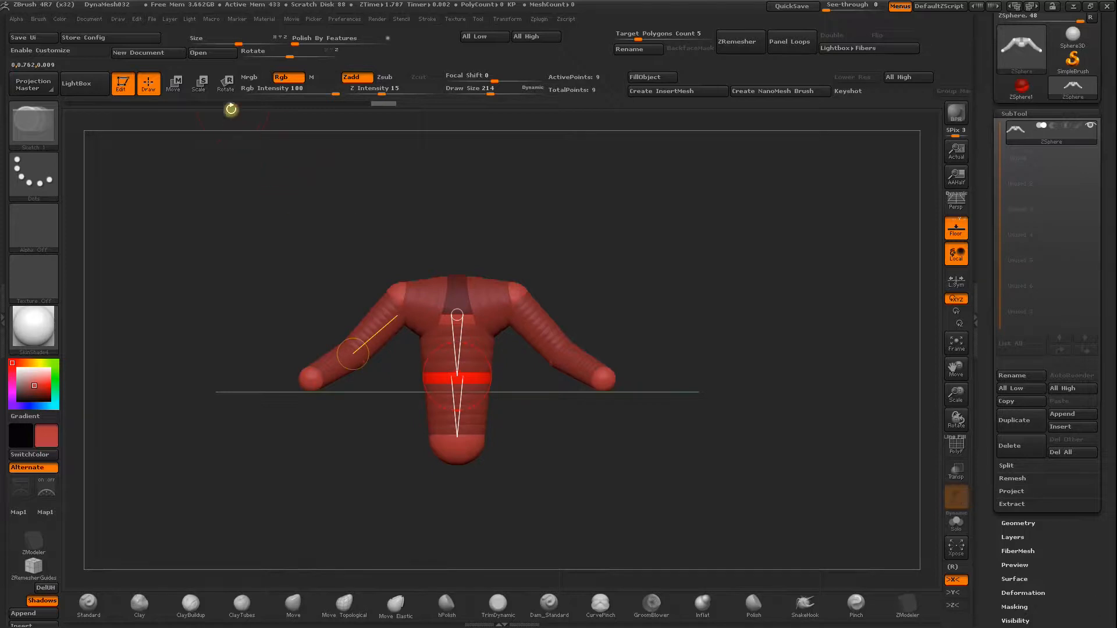
left_click(199, 83)
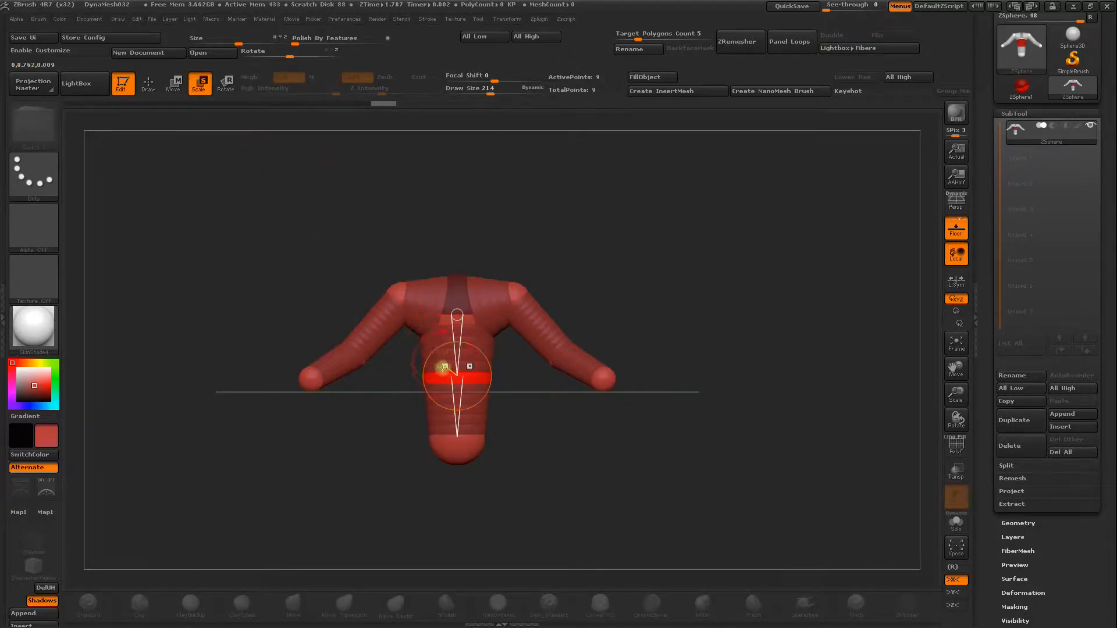
left_click_drag(468, 378, 471, 320)
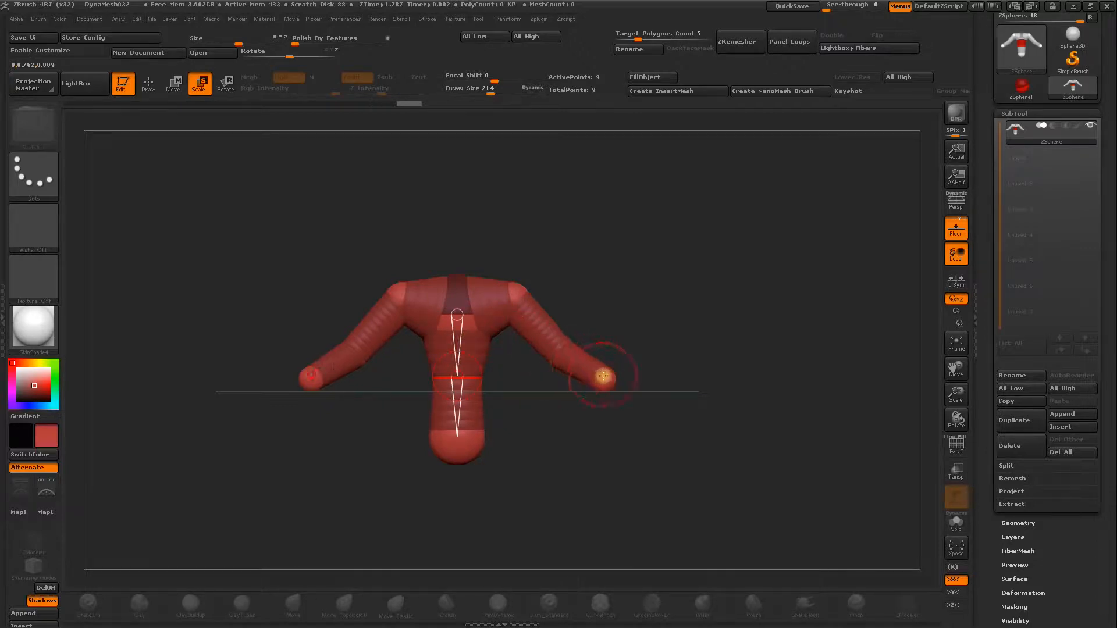
left_click_drag(606, 358, 608, 293)
mouse_move(686, 291)
left_mouse_down()
mouse_move(640, 326)
mouse_move(680, 336)
mouse_move(697, 300)
mouse_move(682, 265)
left_mouse_up()
Rotate the mirrored arm joints at the elbows and hands to adjust the pose of both arms.
left_click(148, 83)
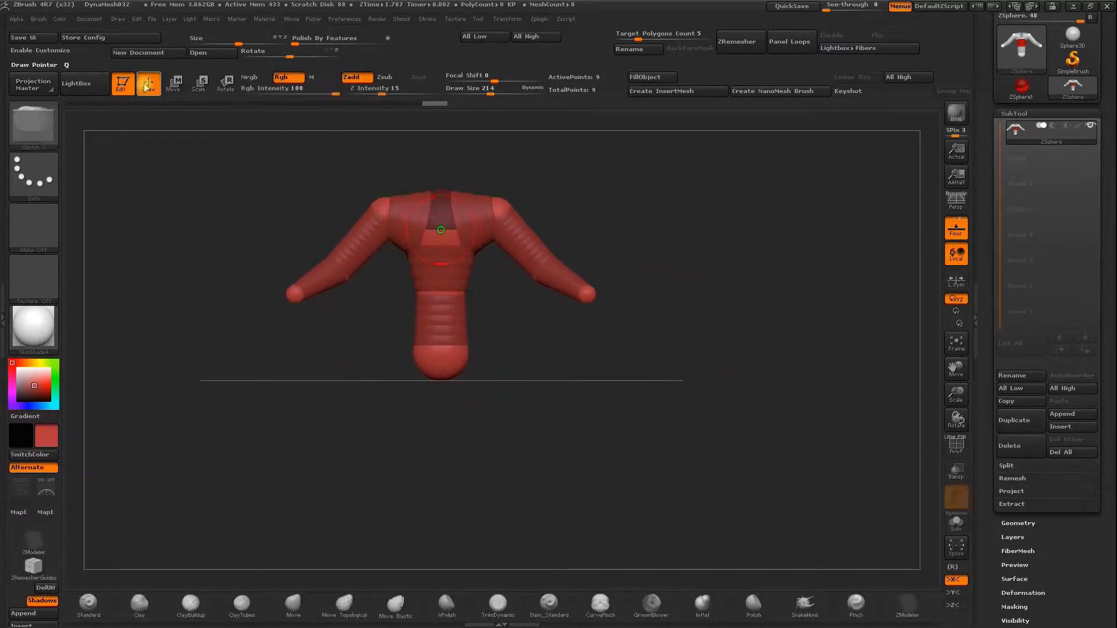
left_click(224, 86)
left_click_drag(627, 213, 621, 234)
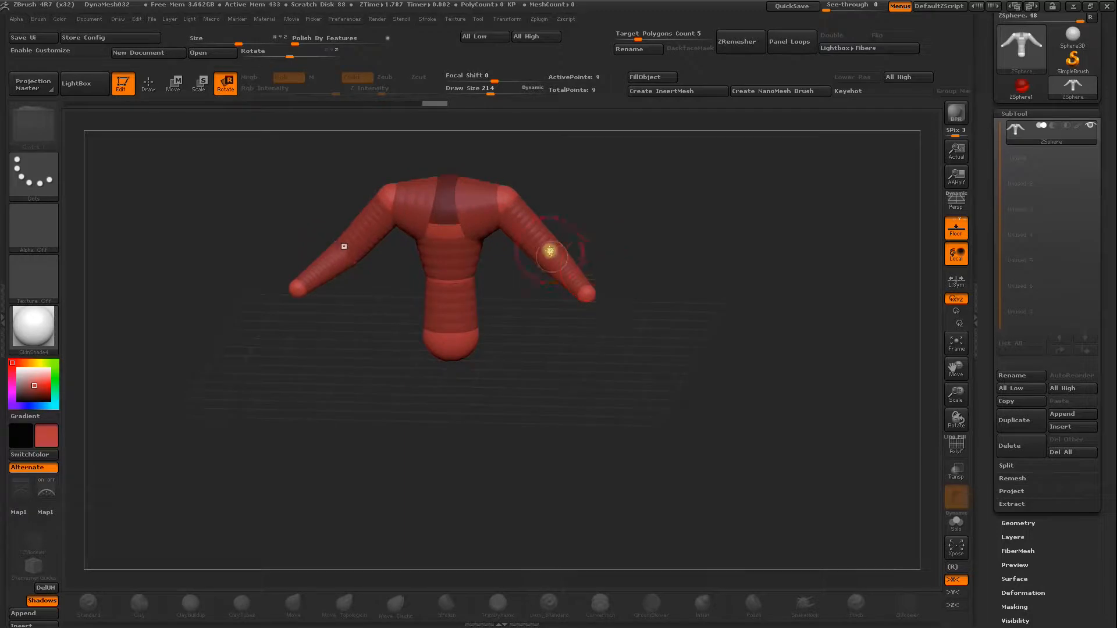
left_click_drag(551, 253, 565, 309)
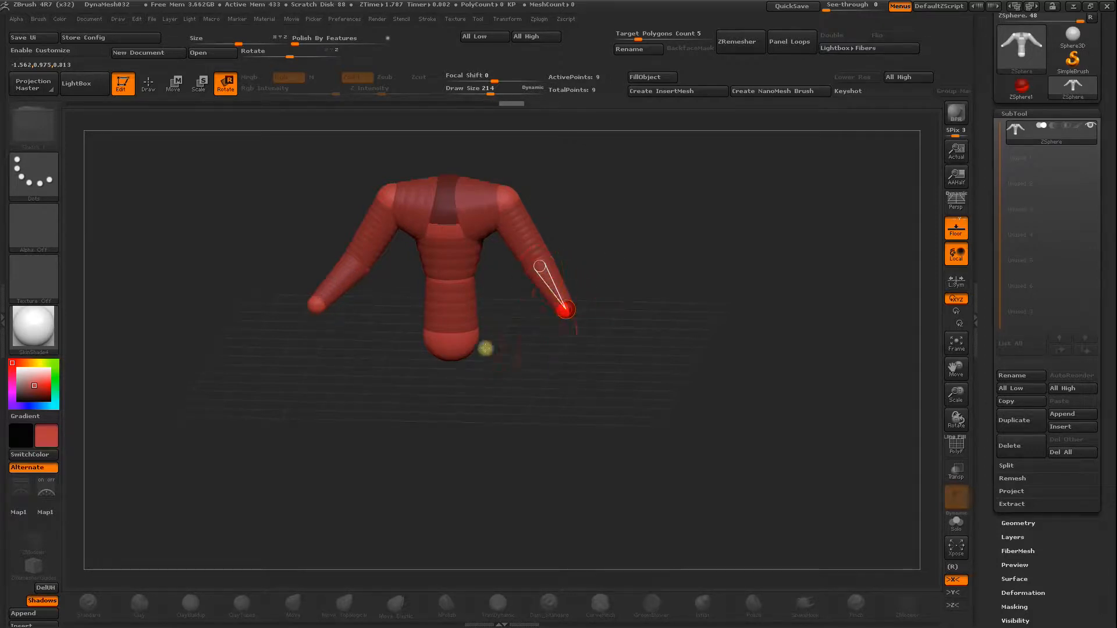
left_click_drag(510, 364, 526, 353)
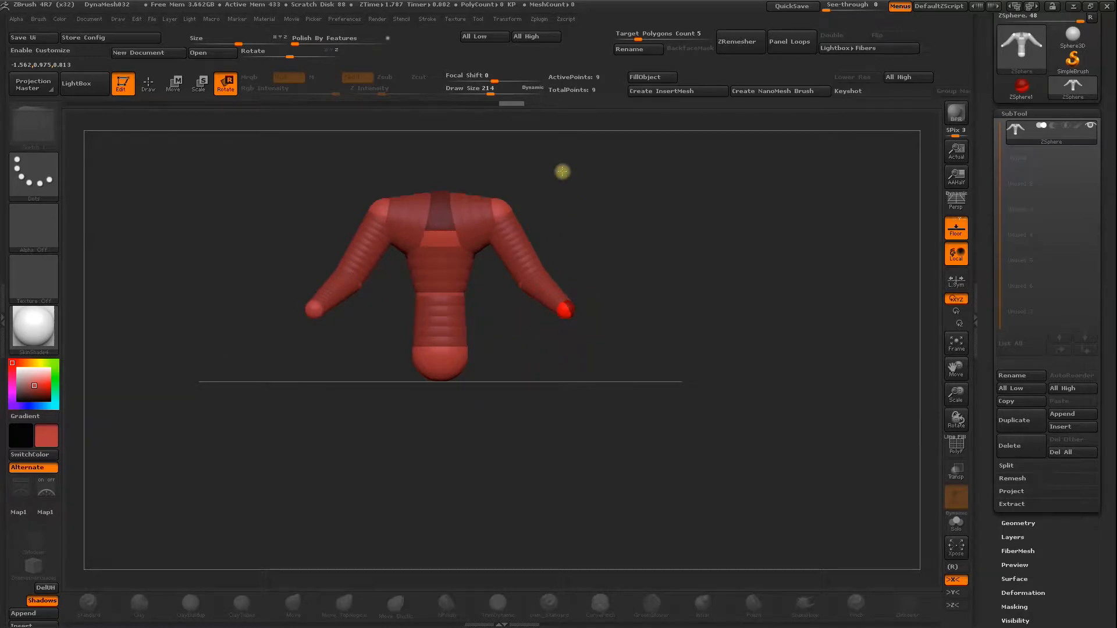
mouse_move(561, 302)
left_mouse_down()
mouse_move(559, 246)
mouse_move(575, 318)
left_mouse_up()
mouse_move(525, 283)
left_mouse_down()
mouse_move(553, 257)
mouse_move(521, 285)
mouse_move(530, 274)
left_mouse_up()
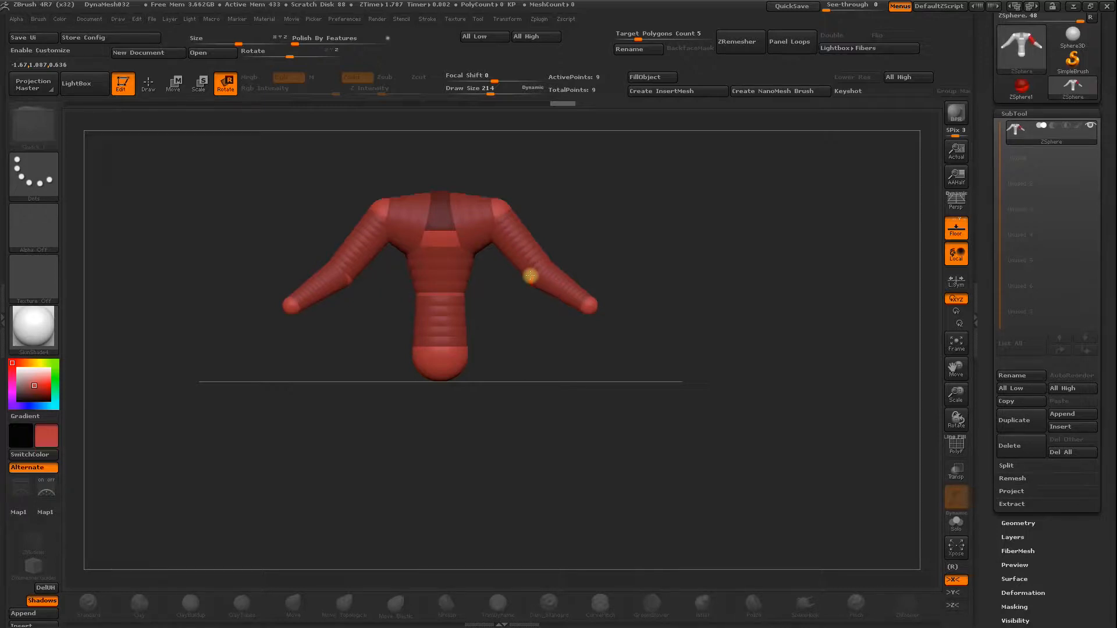
mouse_move(598, 239)
left_mouse_down()
mouse_move(588, 261)
mouse_move(531, 267)
mouse_move(639, 277)
mouse_move(606, 295)
mouse_move(683, 349)
mouse_move(561, 384)
mouse_move(541, 372)
left_mouse_up()
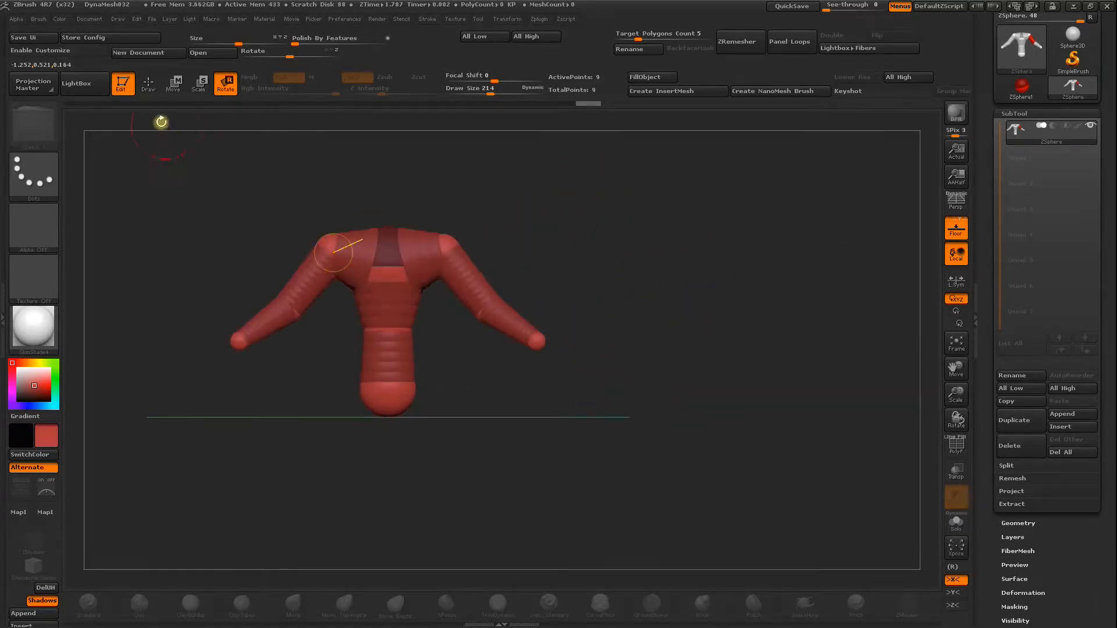
Add ZSpheres to the top of the root sphere and pull them upward to form the neck and head.
left_click(149, 83)
mouse_move(289, 225)
left_mouse_down()
mouse_move(308, 272)
mouse_move(269, 337)
left_mouse_up()
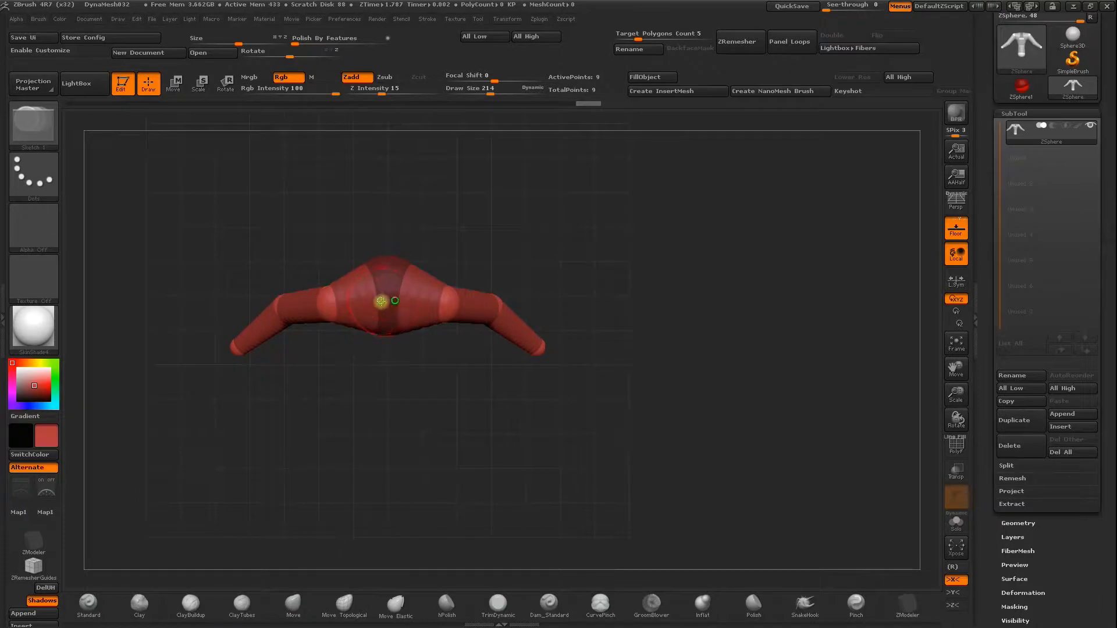
left_click_drag(387, 299, 392, 292)
mouse_move(411, 244)
left_mouse_down()
mouse_move(471, 182)
mouse_move(445, 170)
mouse_move(405, 291)
mouse_move(392, 279)
mouse_move(408, 256)
left_mouse_up()
left_click_drag(480, 195, 506, 102)
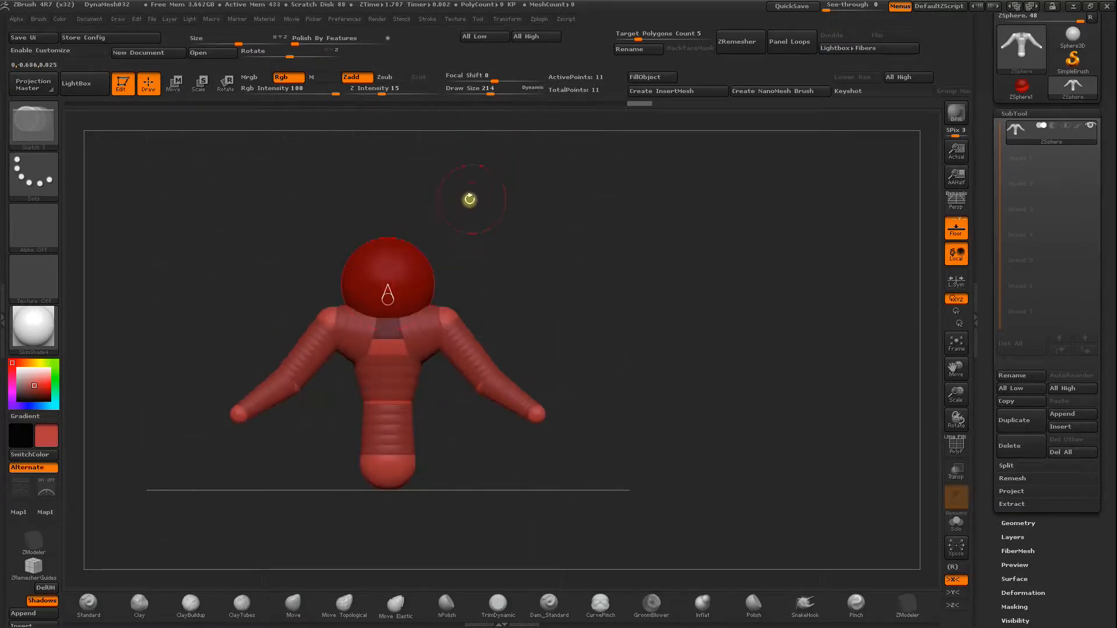
key("w")
mouse_move(390, 293)
left_mouse_down()
mouse_move(391, 231)
mouse_move(384, 245)
mouse_move(409, 152)
left_mouse_up()
Scale down the head and neck spheres, and insert a narrowed ZSphere at the base of the neck.
key("e")
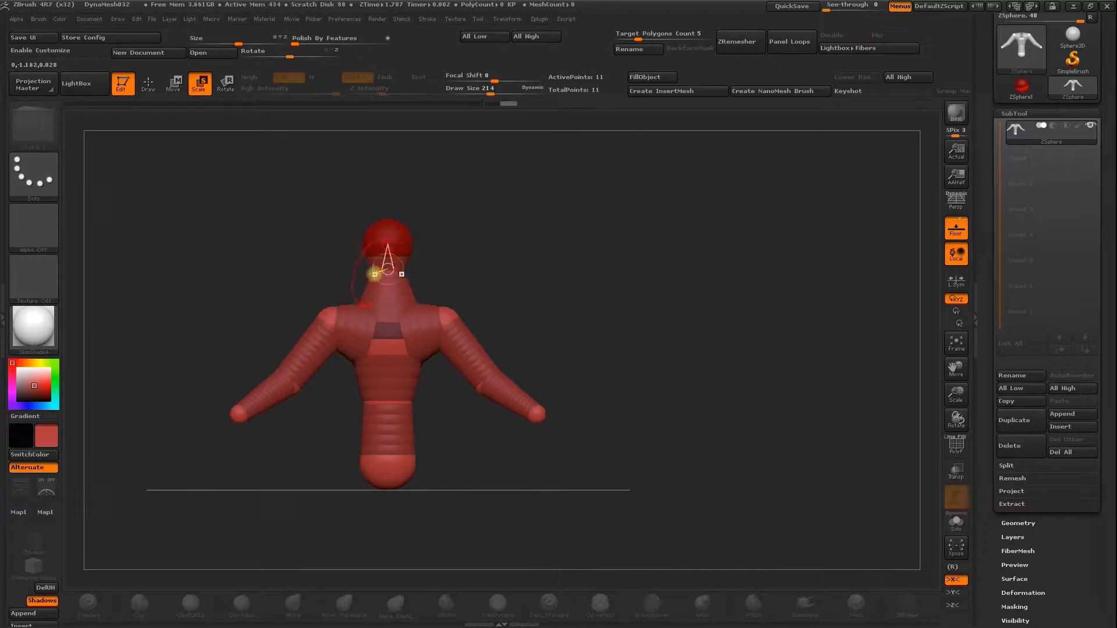
key("q")
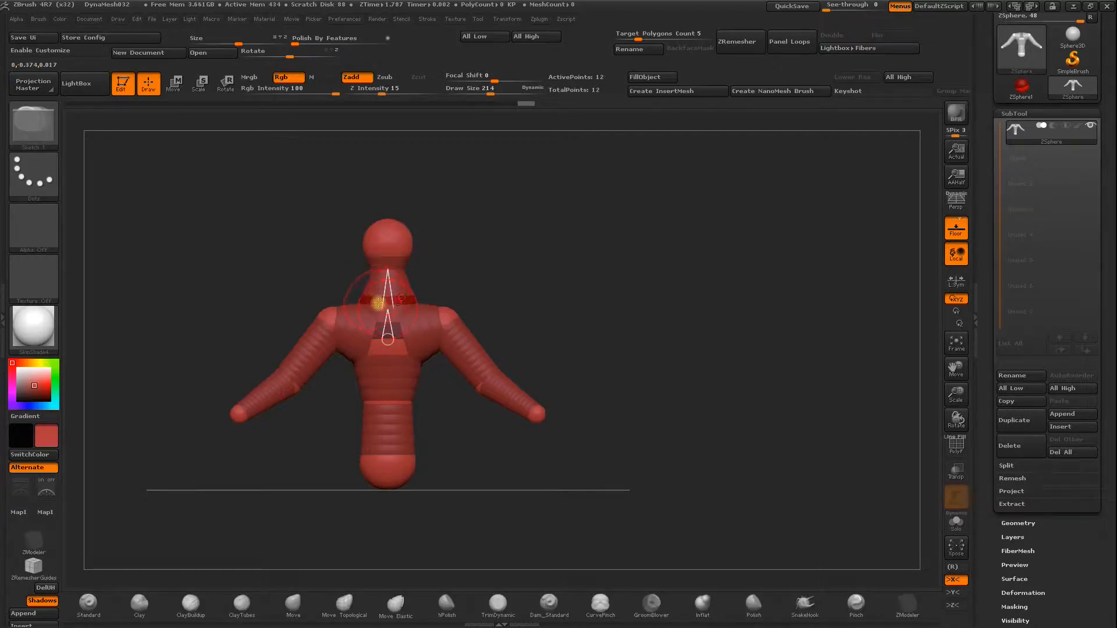
key("e")
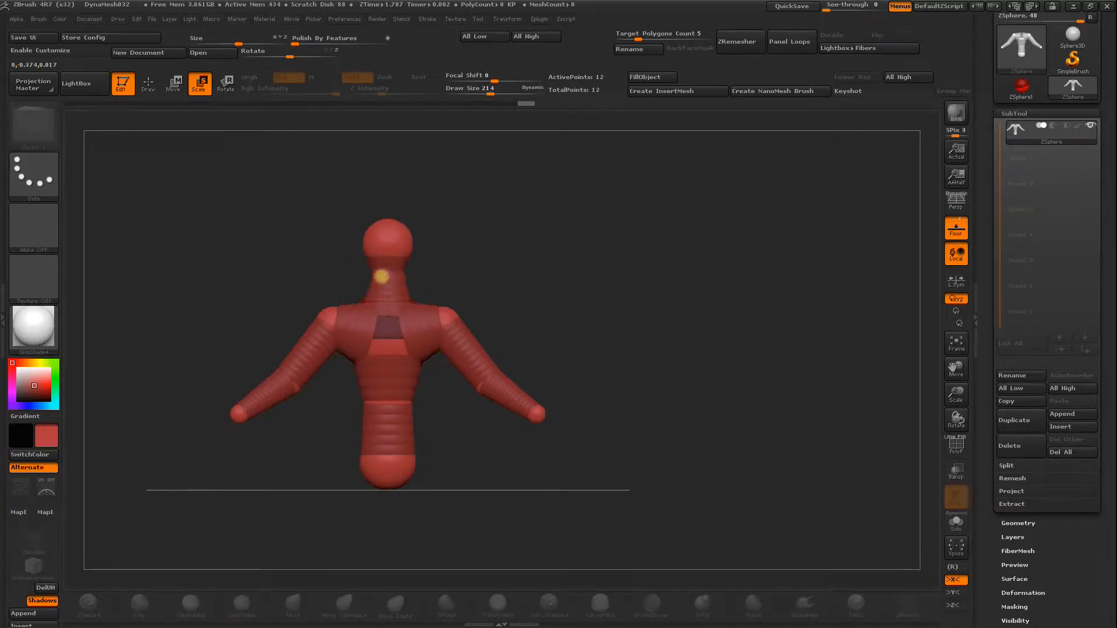
Pull the head sphere forward and stretch the bottom torso sphere down and backward to lengthen the lower body.
key("w")
left_click_drag(517, 241, 394, 265)
left_click_drag(317, 272, 332, 269)
mouse_move(497, 262)
left_mouse_down()
mouse_move(549, 271)
mouse_move(563, 294)
mouse_move(520, 251)
left_mouse_up()
mouse_move(431, 280)
left_mouse_down()
mouse_move(419, 273)
mouse_move(437, 264)
mouse_move(440, 277)
left_mouse_up()
mouse_move(573, 288)
left_mouse_down()
mouse_move(544, 297)
mouse_move(564, 289)
left_mouse_up()
mouse_move(523, 351)
left_mouse_down()
mouse_move(559, 341)
mouse_move(516, 366)
left_mouse_up()
mouse_move(401, 377)
left_mouse_down()
mouse_move(374, 376)
mouse_move(394, 363)
left_mouse_up()
mouse_move(452, 338)
left_mouse_down()
mouse_move(422, 374)
mouse_move(443, 414)
mouse_move(466, 442)
mouse_move(477, 429)
mouse_move(513, 441)
left_mouse_up()
Insert a ZSphere midway along the long lower body and pull it forward and down to form a bend.
key("q")
left_click(500, 366)
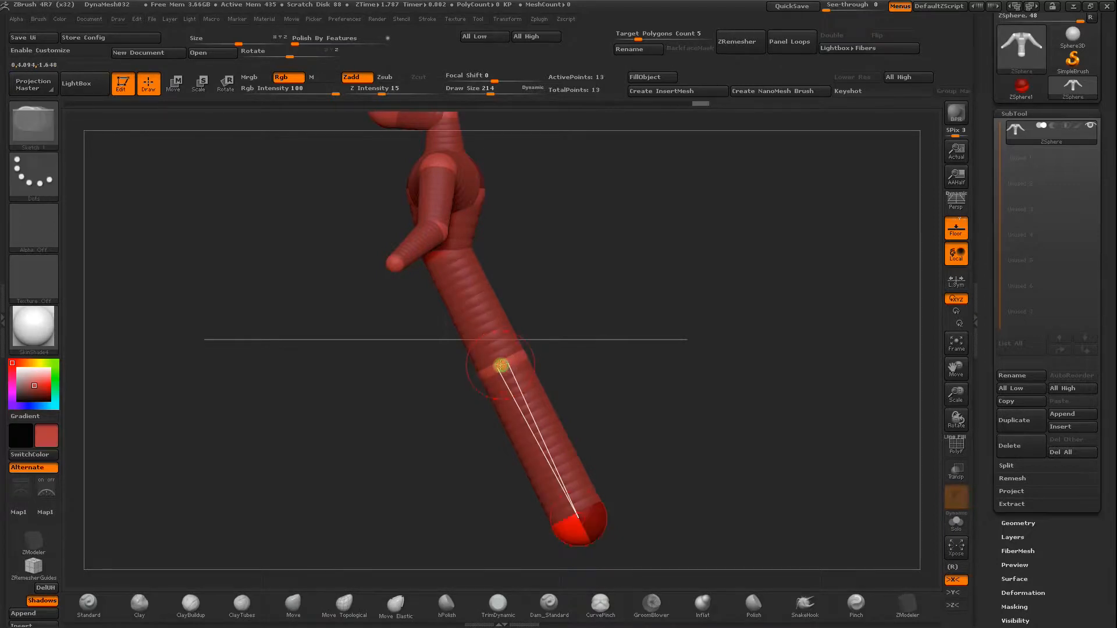
key("w")
mouse_move(500, 366)
left_mouse_down()
mouse_move(446, 394)
mouse_move(454, 405)
left_mouse_up()
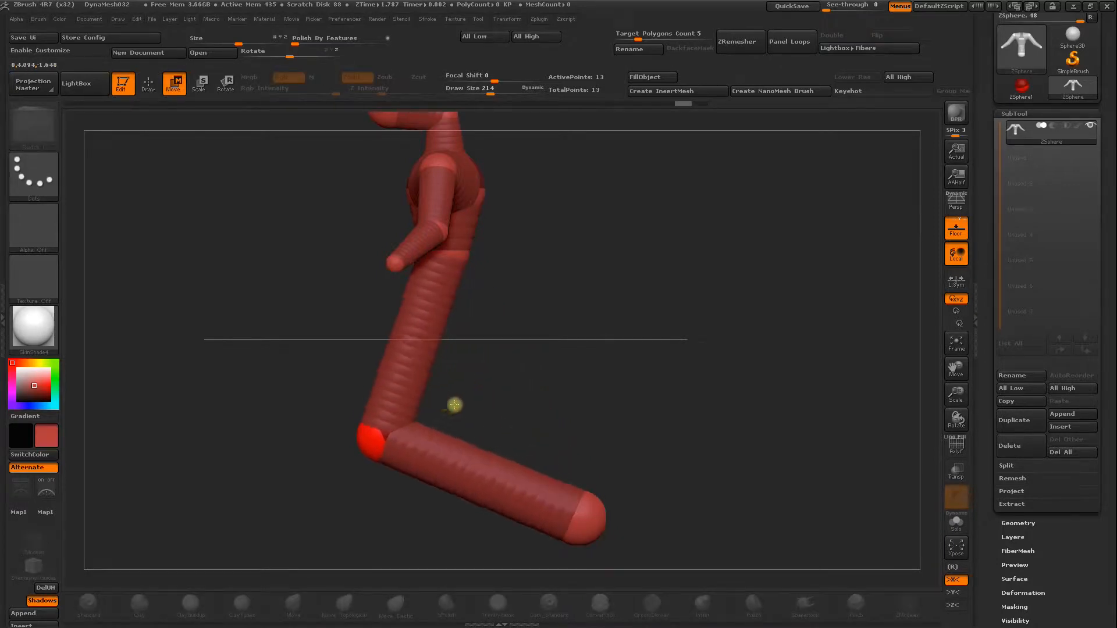
Insert a ZSphere in the segment just below the waist and move it forward to curve the upper part.
mouse_move(473, 449)
left_mouse_down()
mouse_move(543, 407)
mouse_move(344, 289)
left_mouse_up()
key("q")
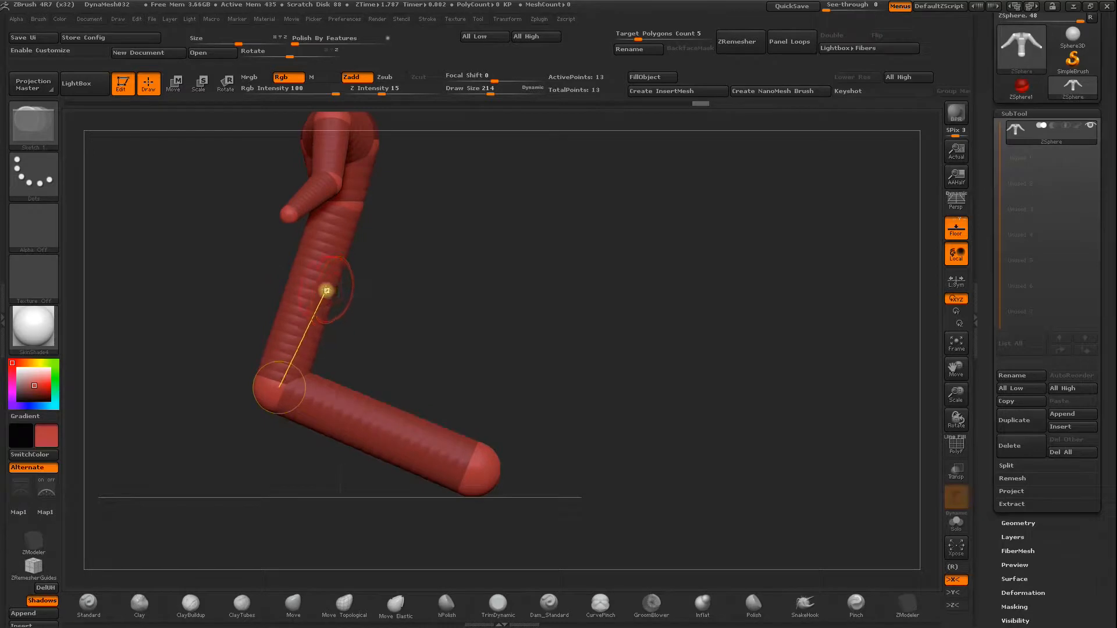
left_click(322, 287)
key("w")
left_click_drag(314, 281, 298, 292)
Insert a ZSphere in the lowest segment and pull it down so the end section lies nearly flat.
key("q")
left_click(366, 428)
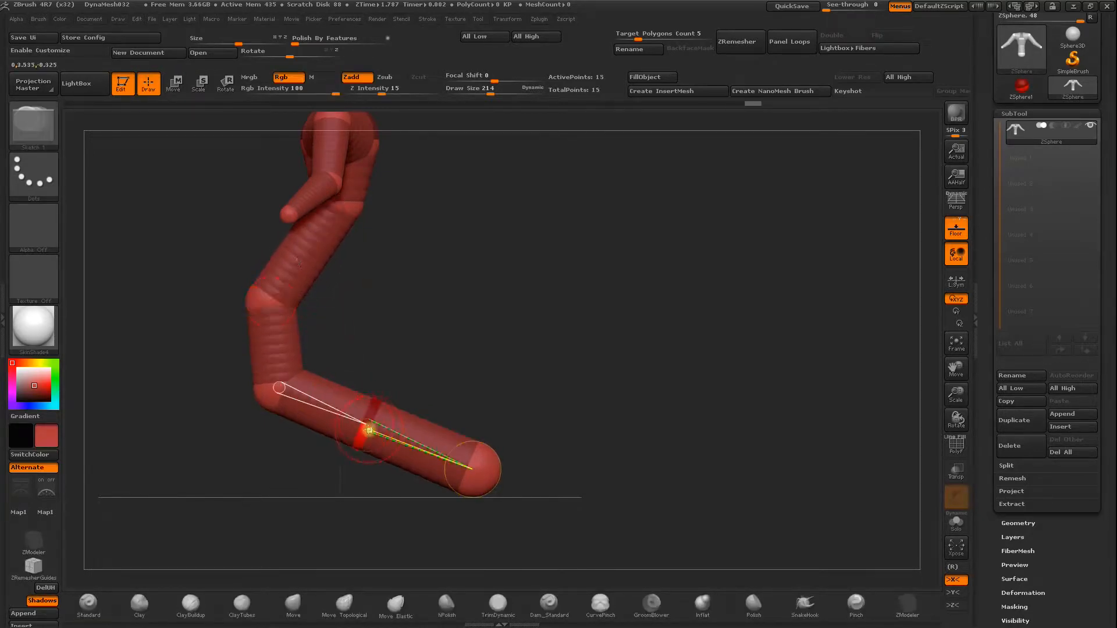
key("w")
left_click_drag(366, 428, 347, 470)
Scale down the ZSpheres at the tip and lower bends to taper the end of the lower body.
key("e")
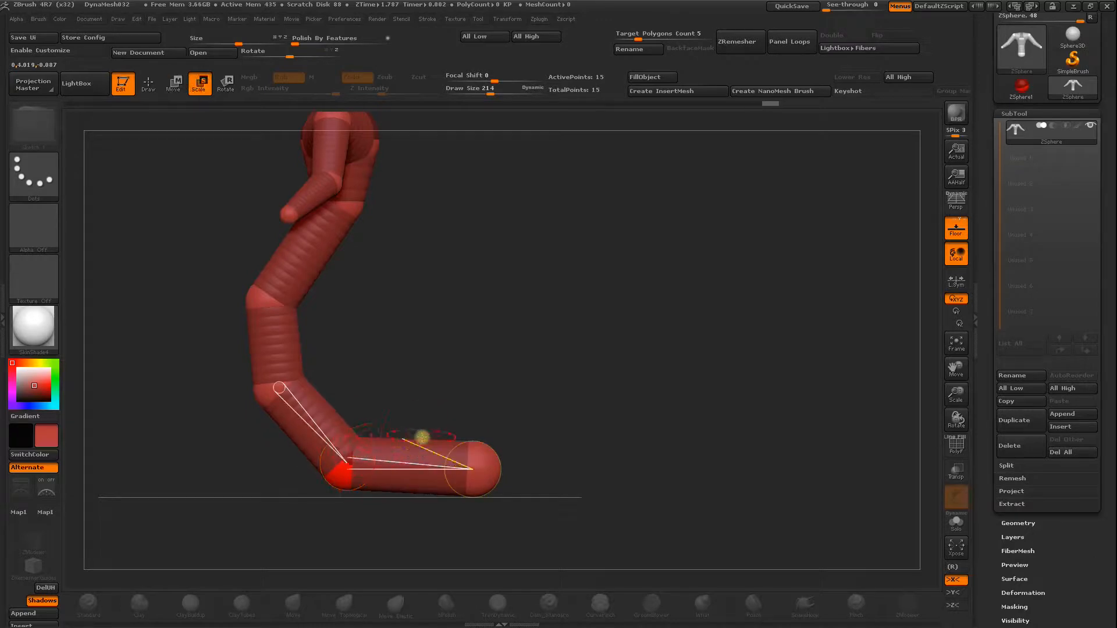
left_click_drag(482, 472, 501, 376)
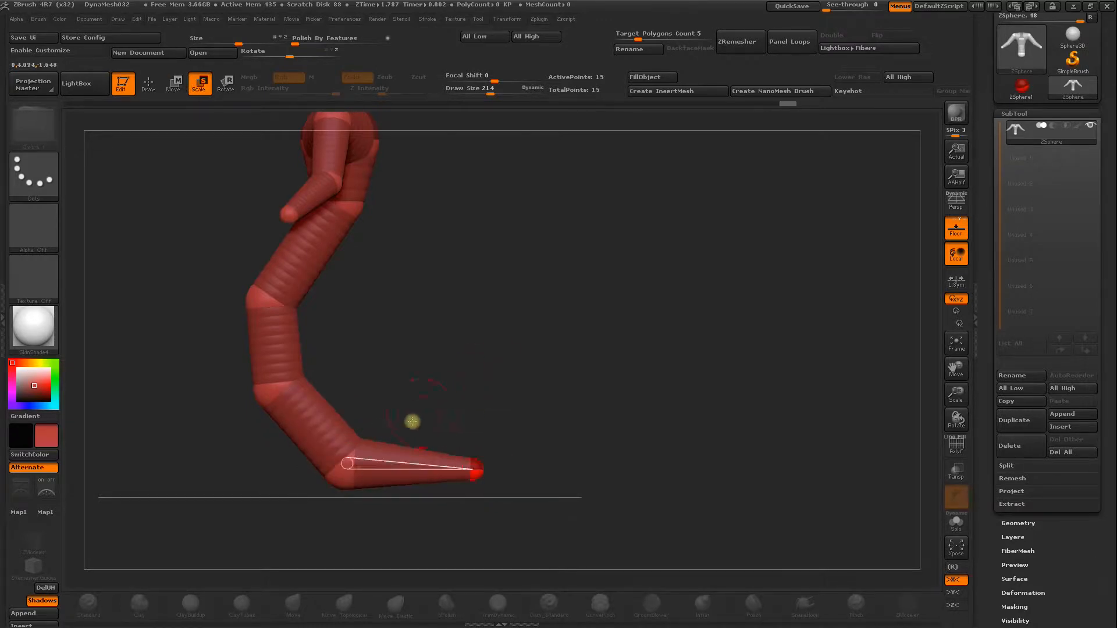
left_click_drag(340, 473, 363, 414)
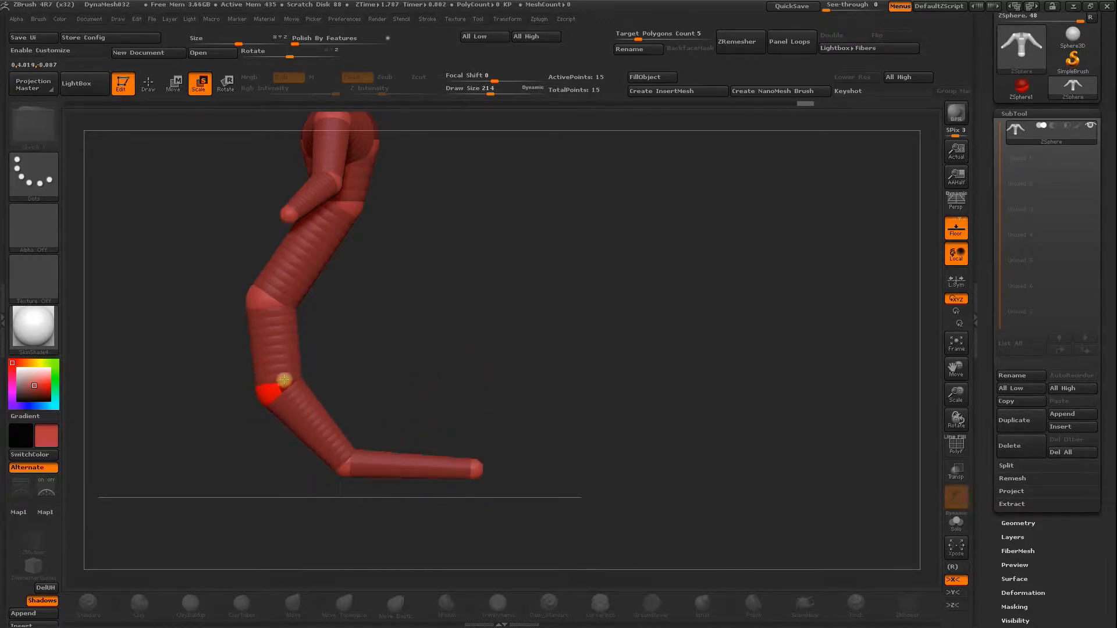
left_click_drag(319, 357, 477, 273)
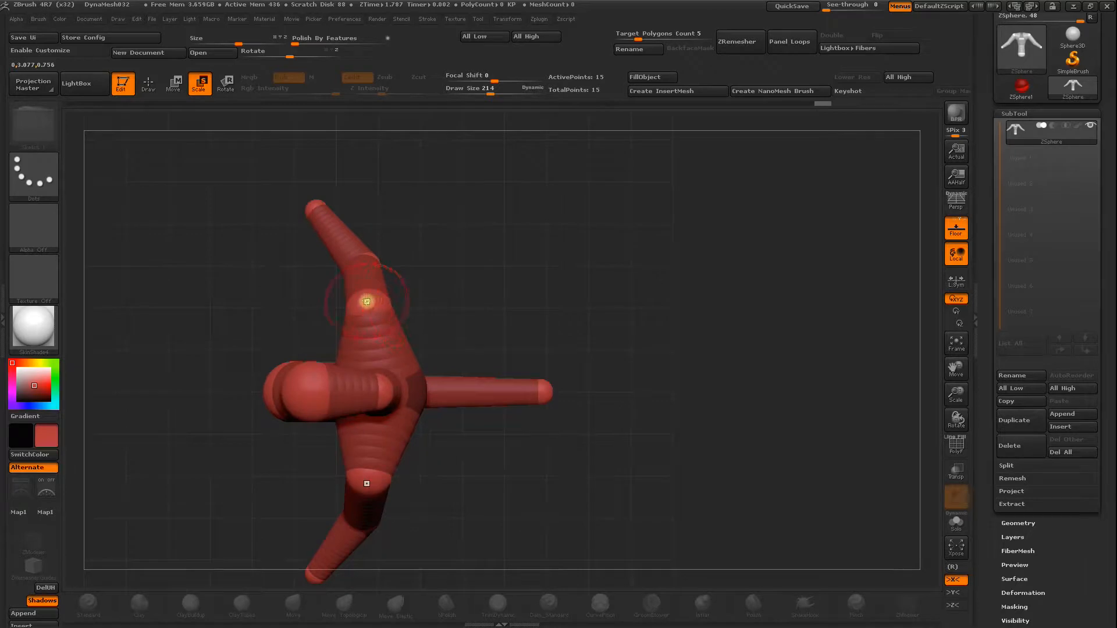
Move the mirrored shoulder ZSpheres slightly backward.
key("w")
left_click_drag(373, 300, 388, 302)
mouse_move(466, 291)
left_mouse_down()
mouse_move(487, 184)
mouse_move(563, 395)
mouse_move(575, 391)
left_mouse_up()
left_click_drag(700, 347, 664, 264, "alt")
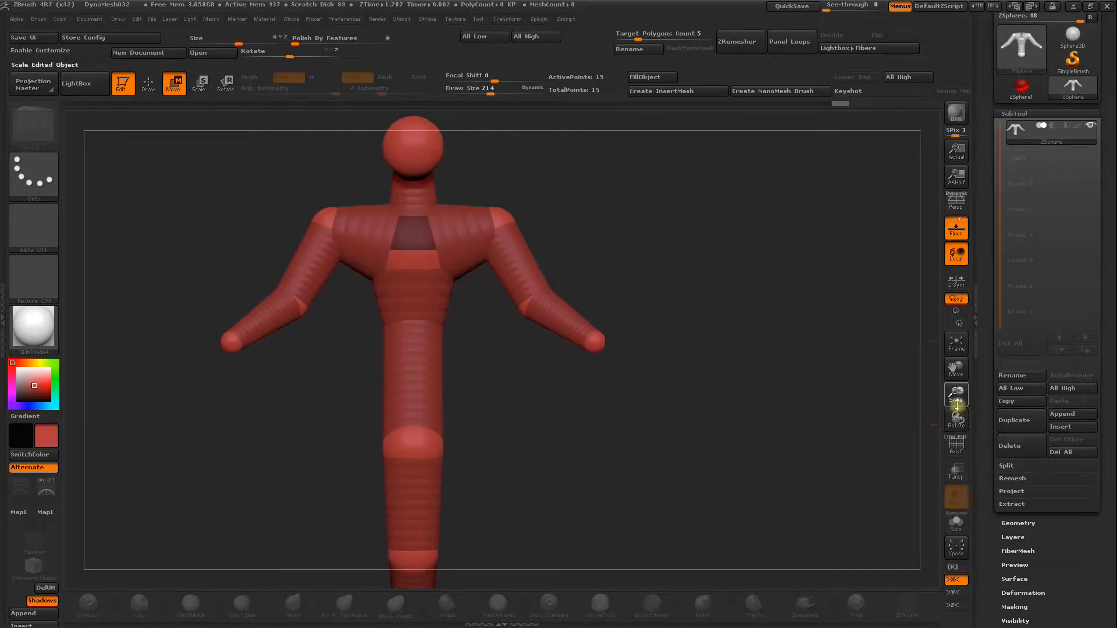
left_click_drag(957, 405, 843, 362)
Preview the figure as a polygon skin and return to the ZSphere view.
key("a")
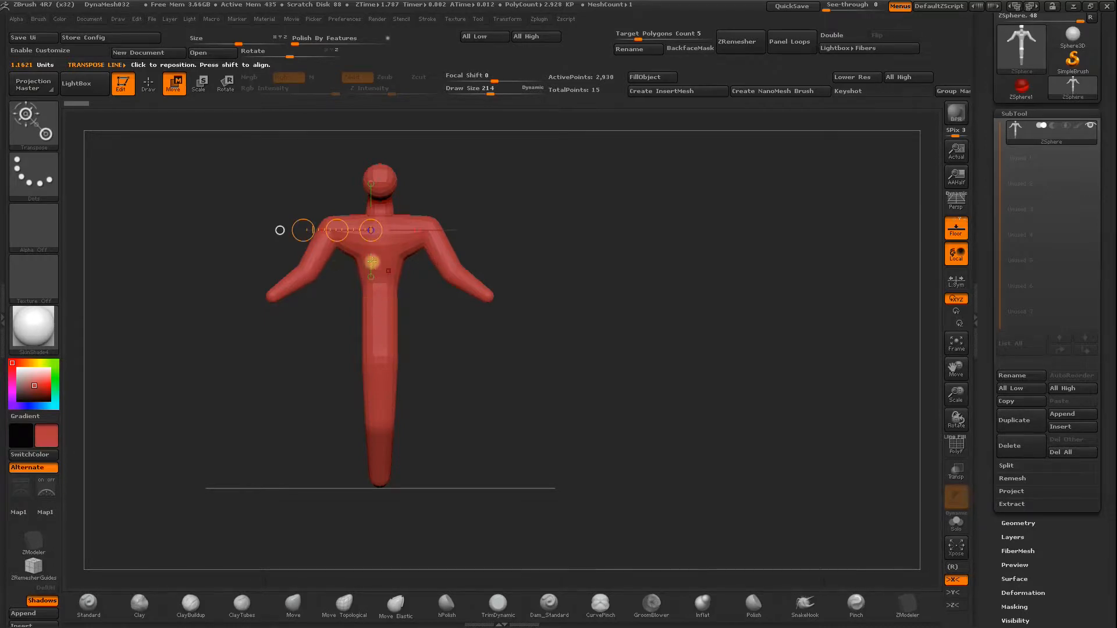
left_click_drag(527, 210, 569, 314)
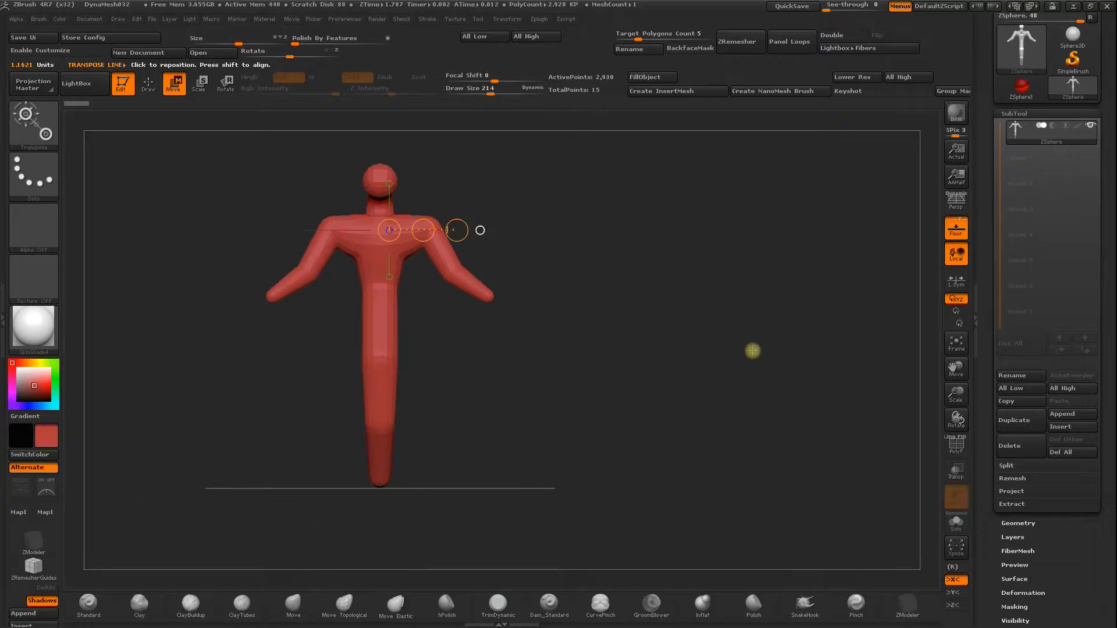
scroll(1002, 490, "down", 5)
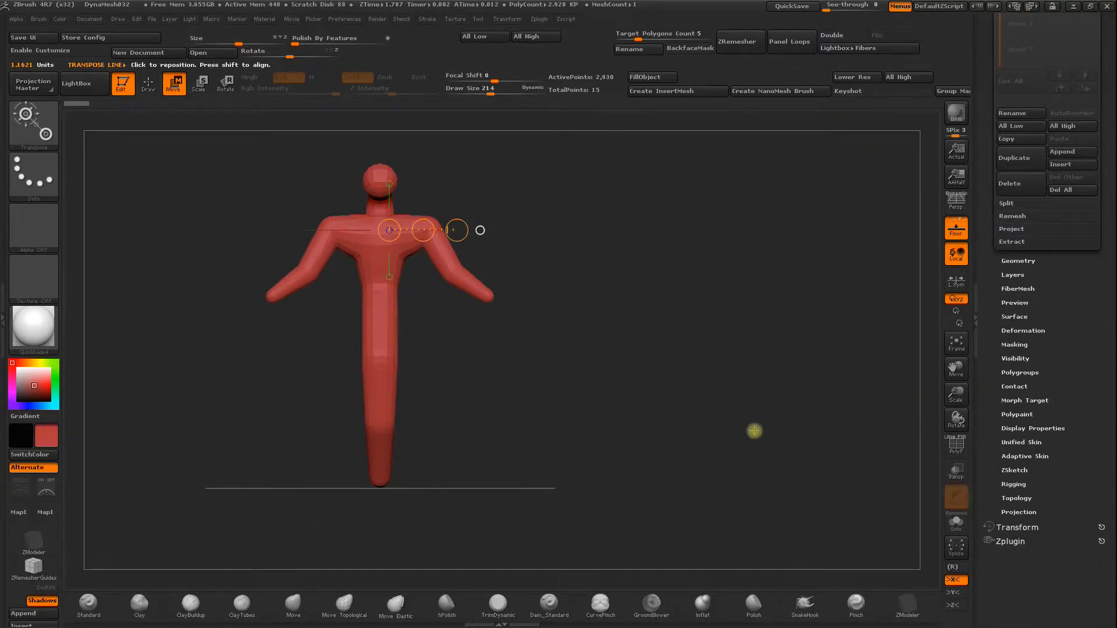
key("a")
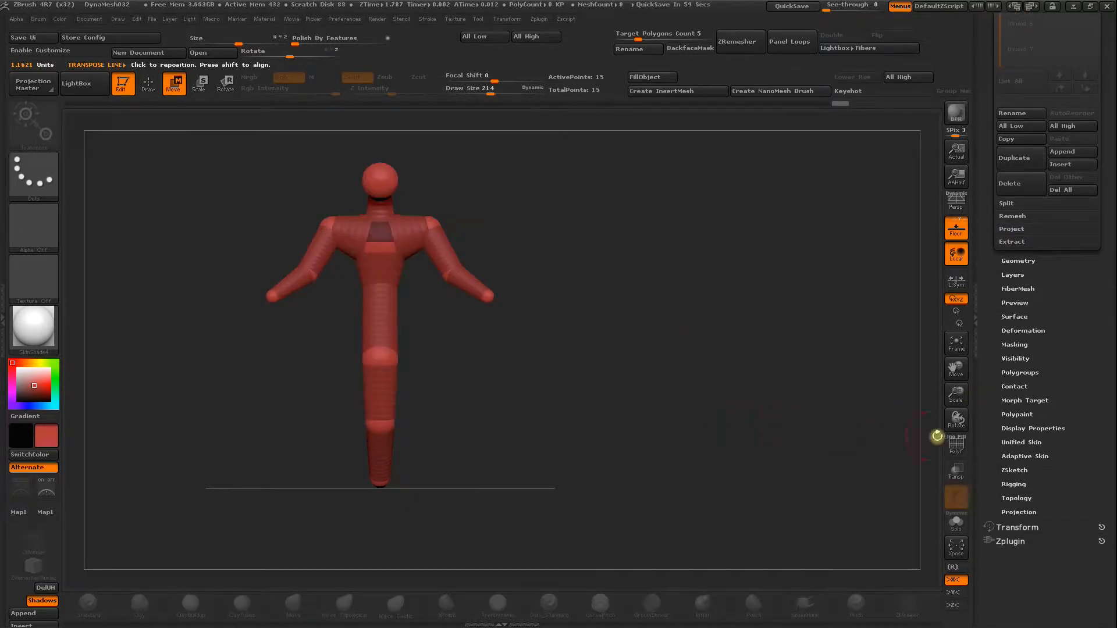
Open the Adaptive Skin settings and enable the skin preview.
left_click(1015, 456)
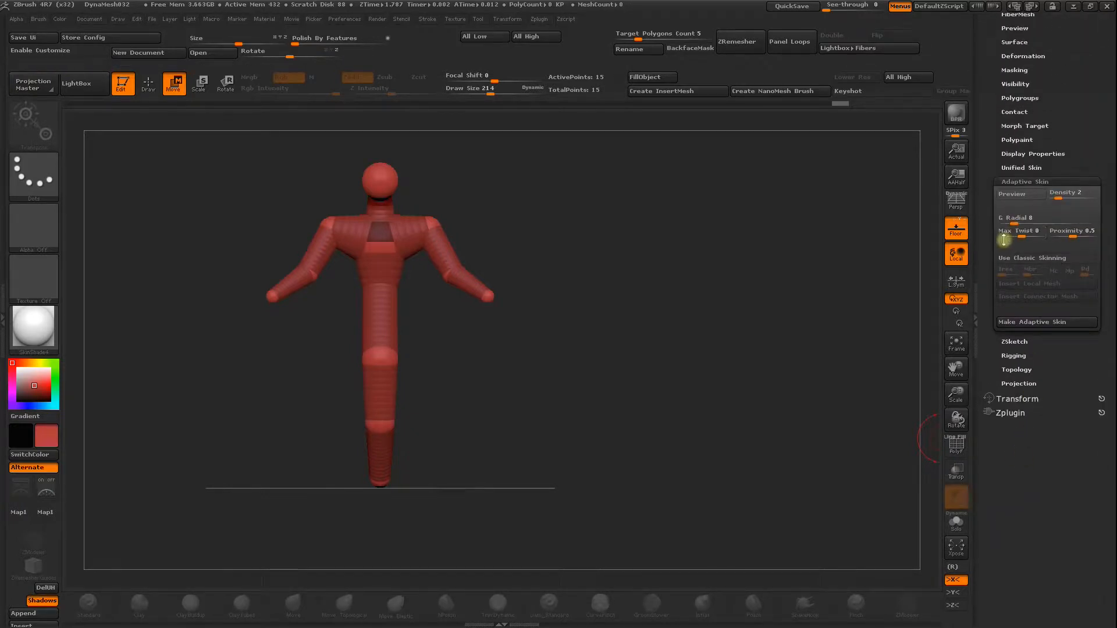
left_click_drag(985, 261, 988, 312)
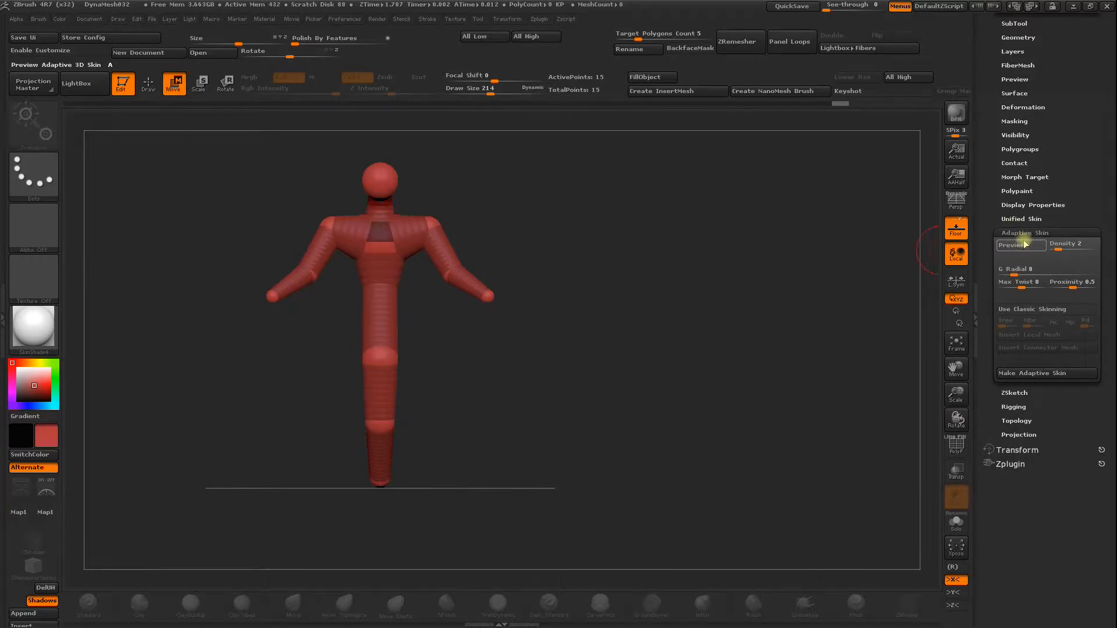
left_click(1017, 246)
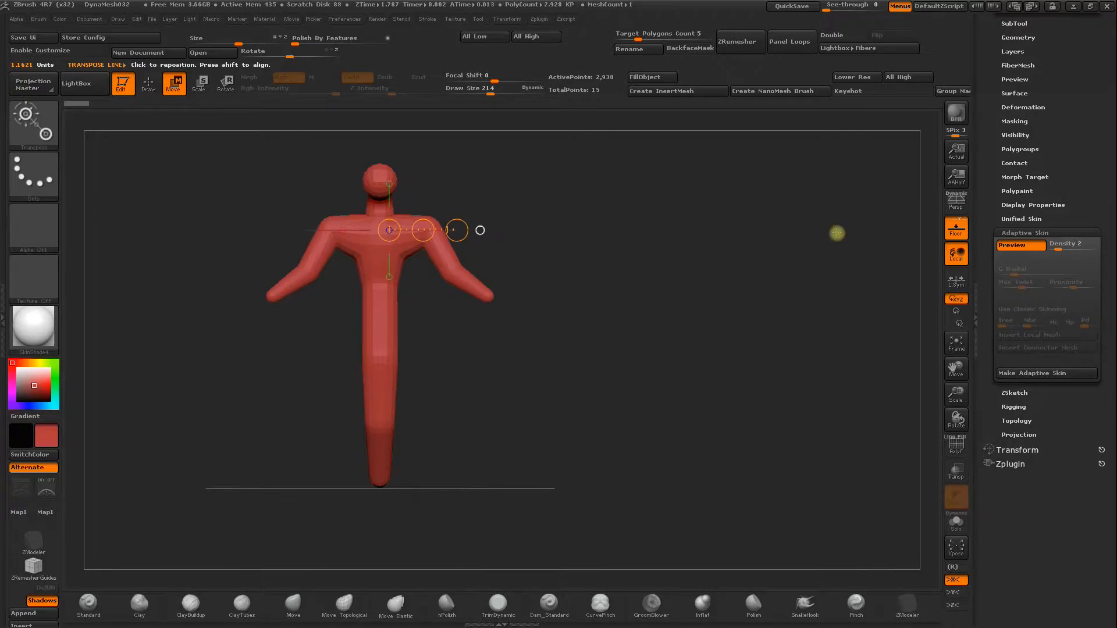
Set the adaptive skin Density to 4 and compare the previewed mesh with the ZSpheres.
left_click_drag(1060, 246, 1070, 249)
left_click_drag(646, 274, 767, 269)
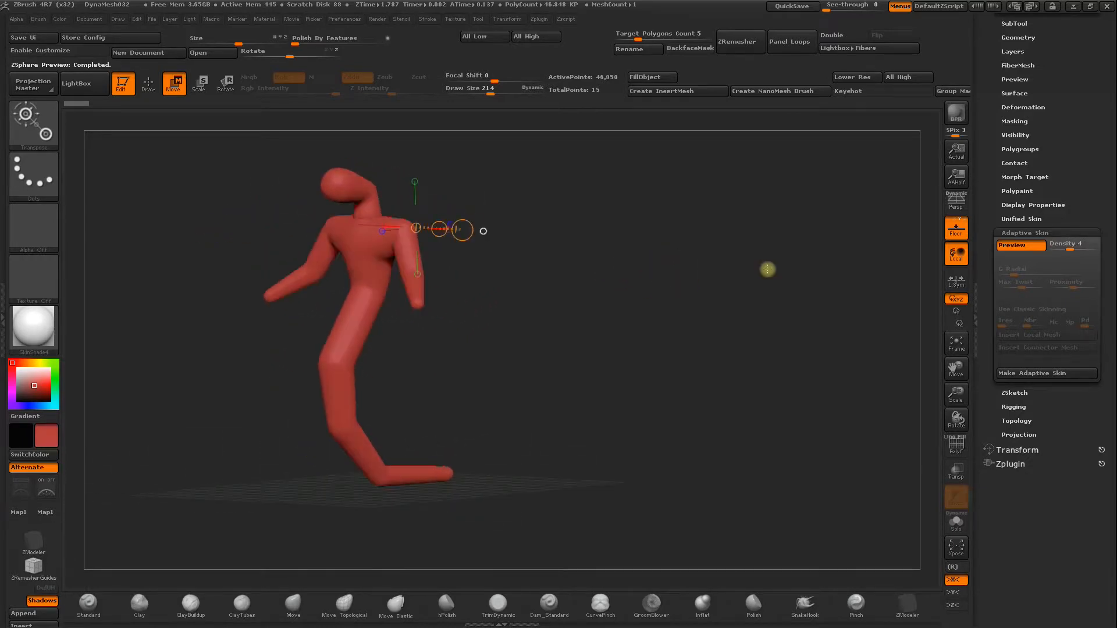
left_click(1027, 245)
left_click_drag(728, 273, 687, 291)
left_click(1031, 245)
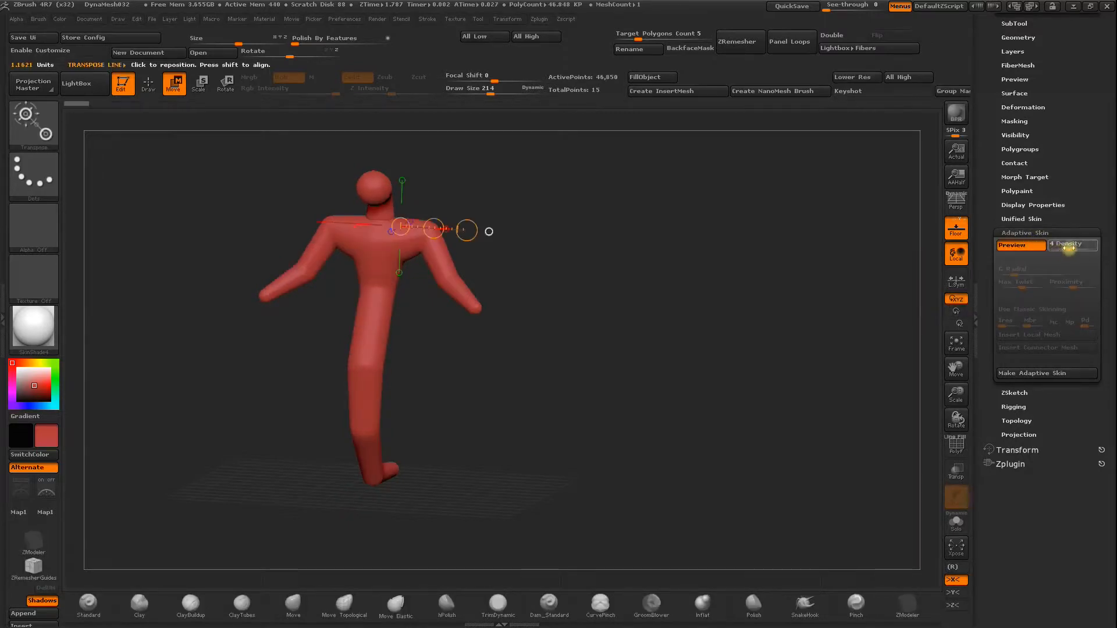
Set the adaptive skin Density to 2 and face the previewed figure to the front.
left_click_drag(1060, 248, 1058, 249)
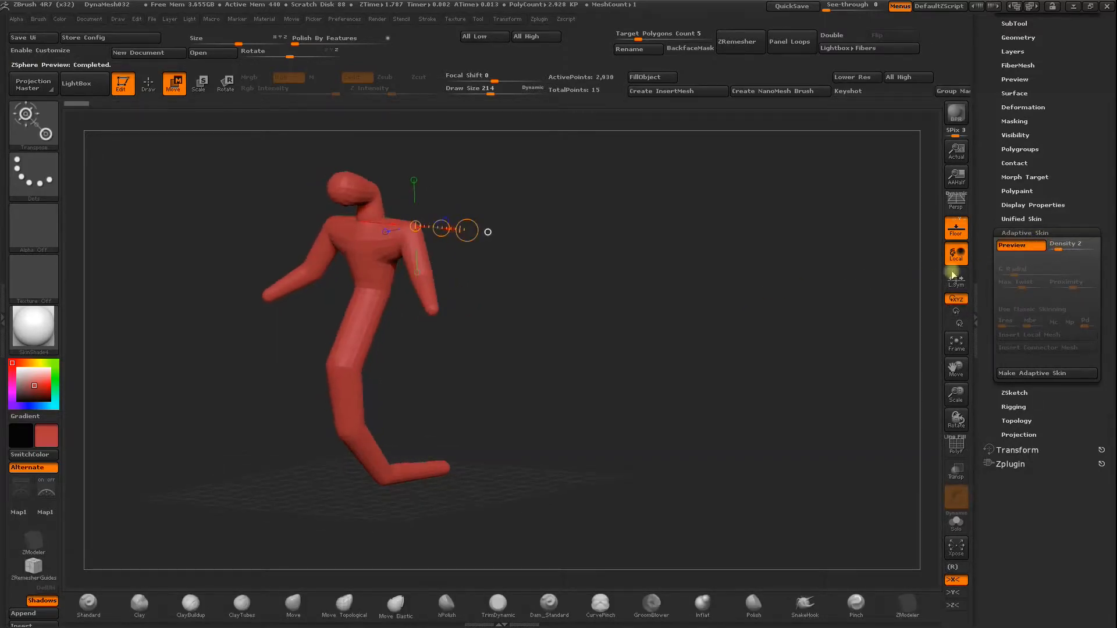
left_click_drag(903, 284, 839, 294)
left_click_drag(920, 301, 597, 335)
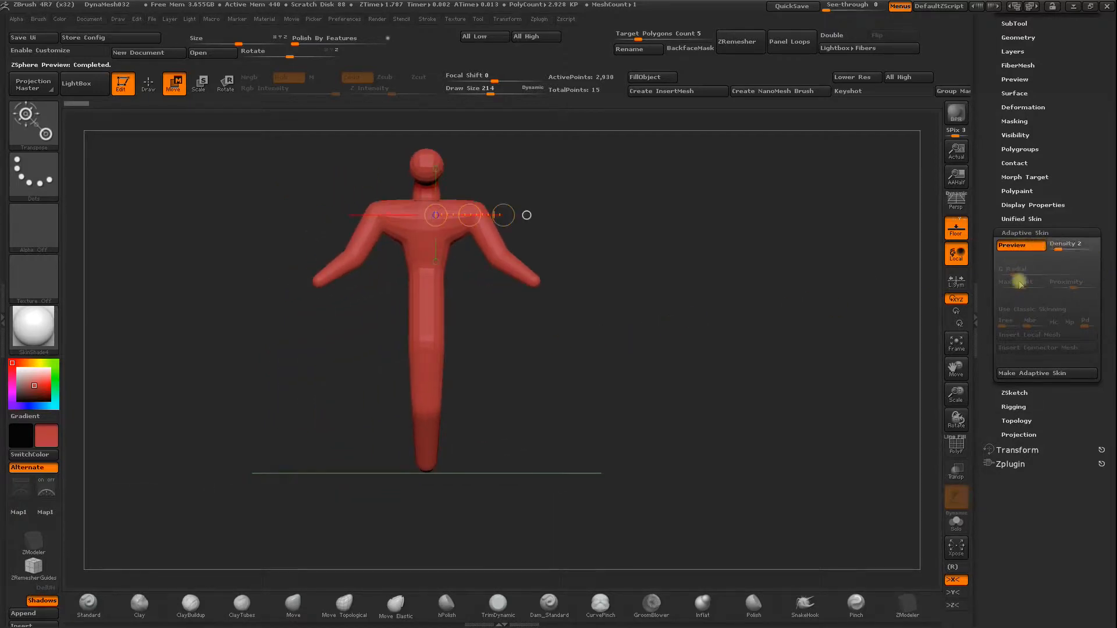
Make the adaptive skin from the ZSphere figure and insert Skin_ZSphere into the model as a second subtool.
left_click(1054, 375)
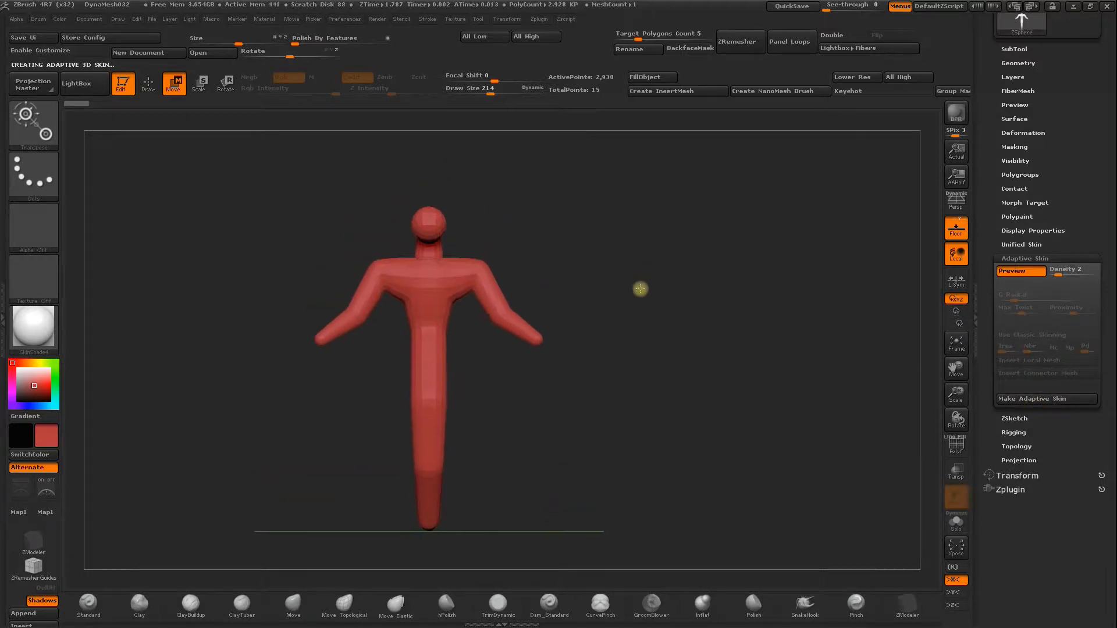
left_click_drag(989, 219, 991, 332)
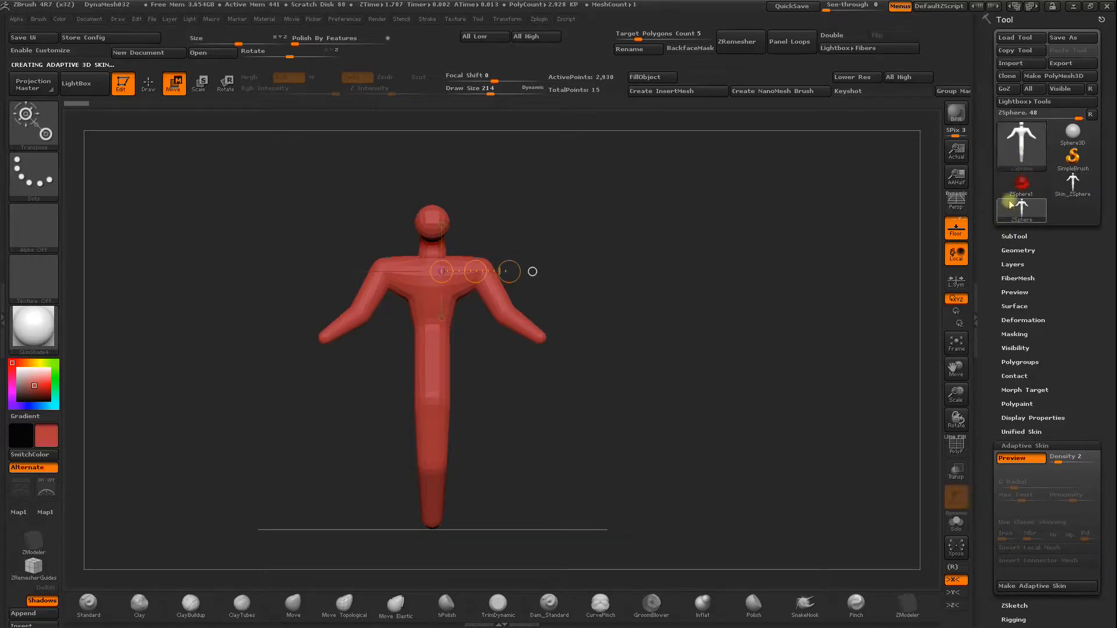
left_click(1013, 236)
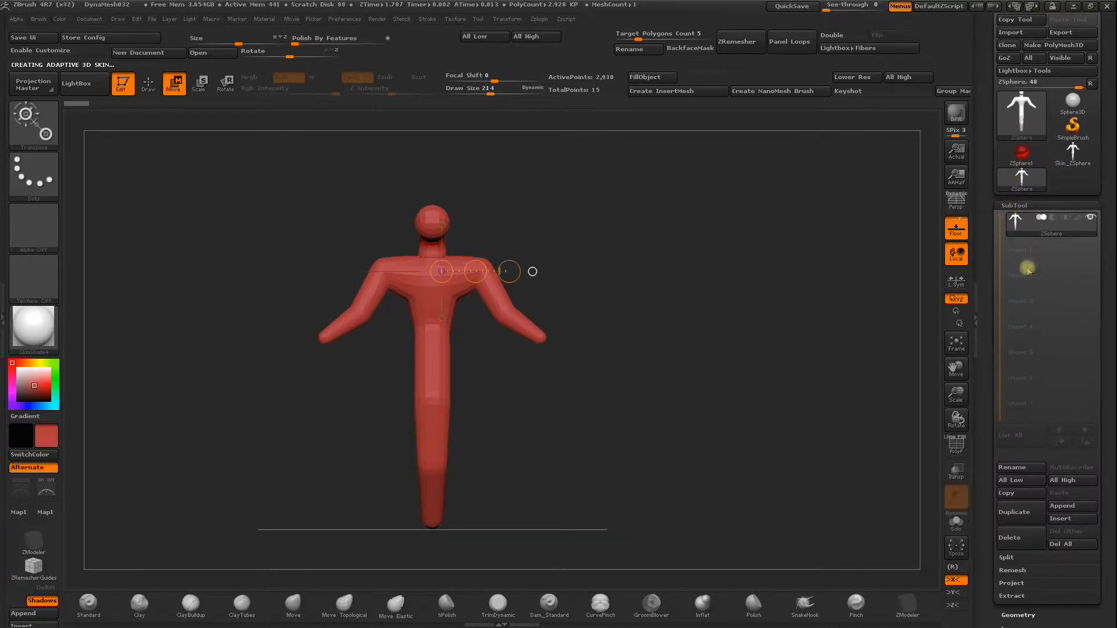
left_click(1063, 519)
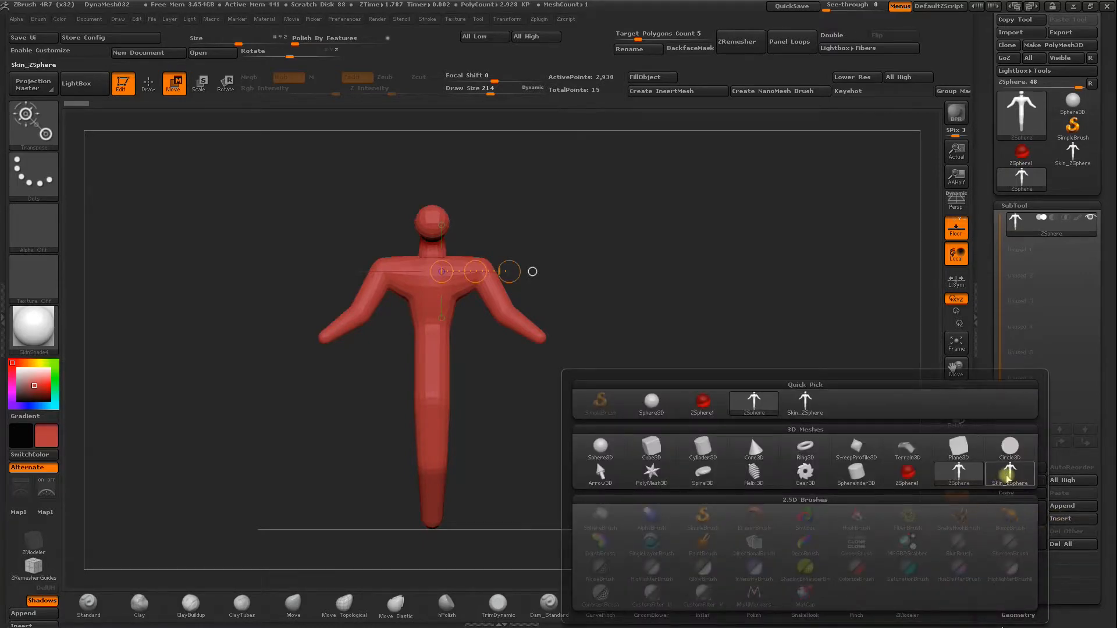
mouse_move(1011, 478)
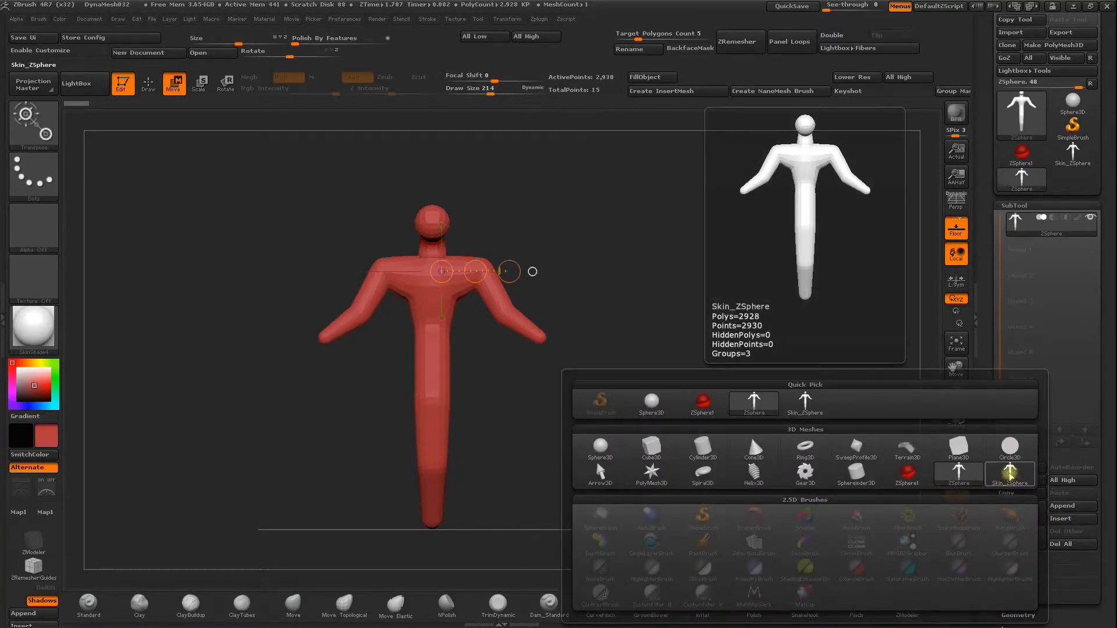
left_click(1011, 478)
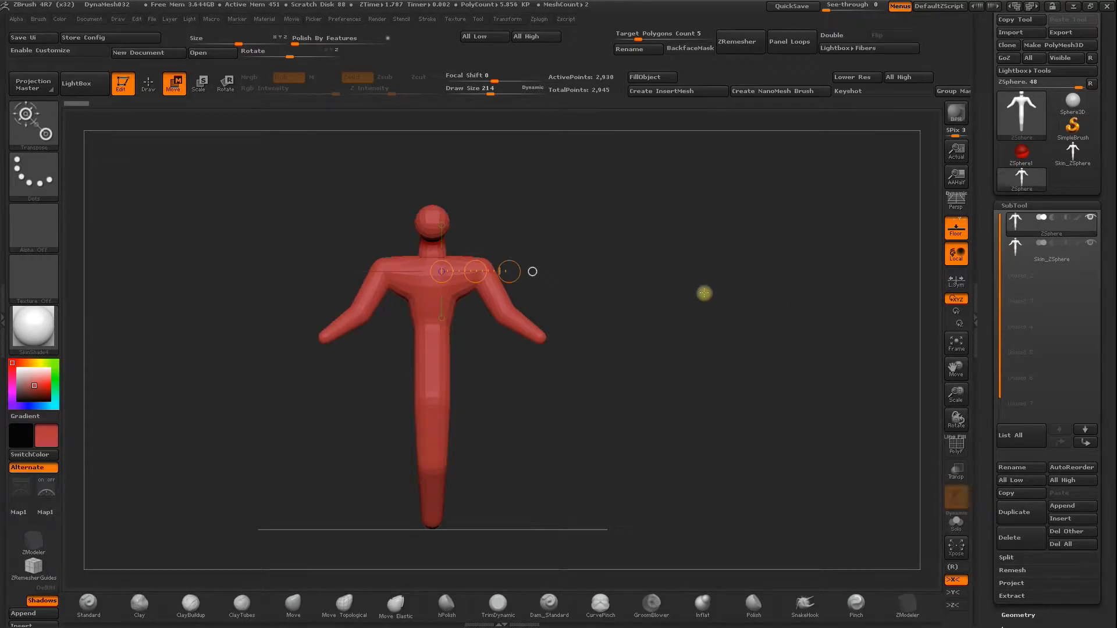
Try pulling the shoulders of the previewed ZSphere figure upward with the Move brush, and switch back to the ZSphere view.
left_click(1028, 240)
left_click_drag(713, 252, 457, 269)
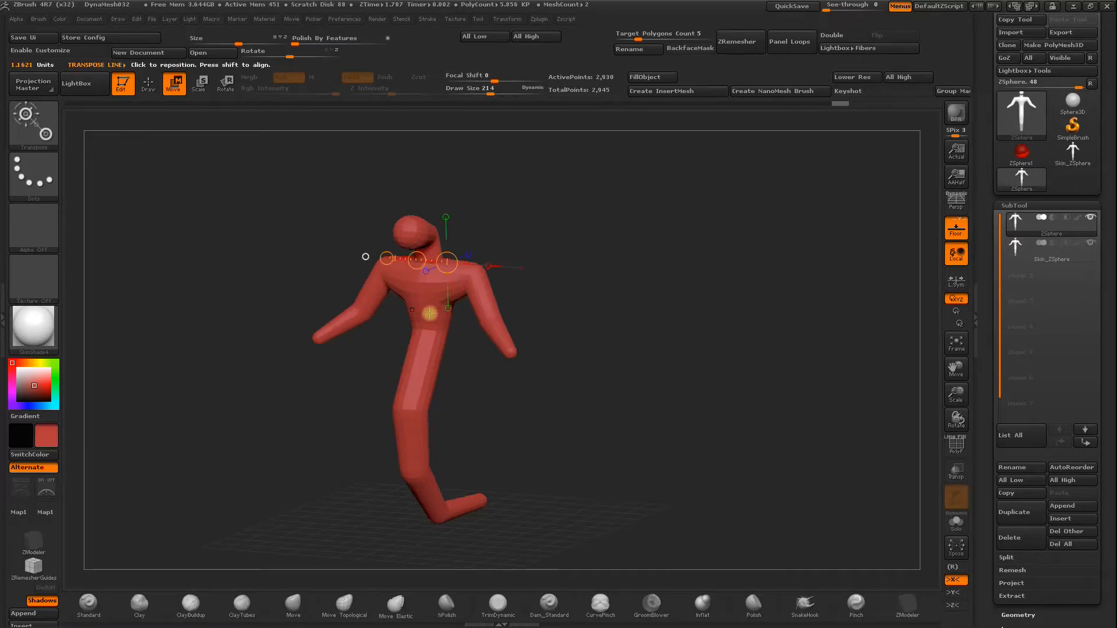
left_click(148, 83)
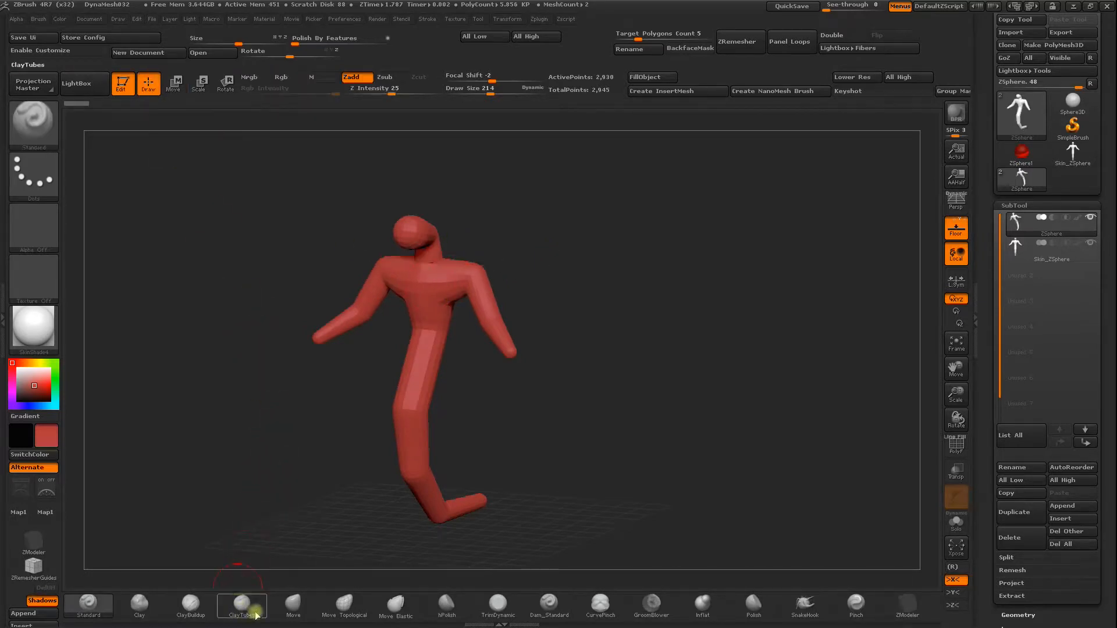
left_click(293, 604)
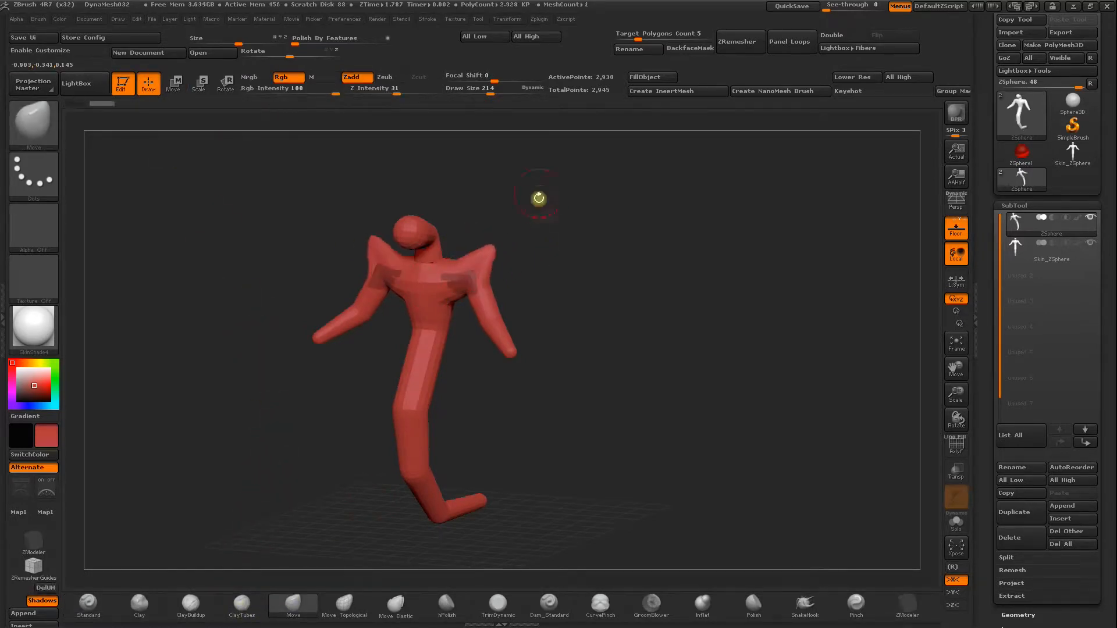
key("a")
left_click_drag(554, 235, 331, 282)
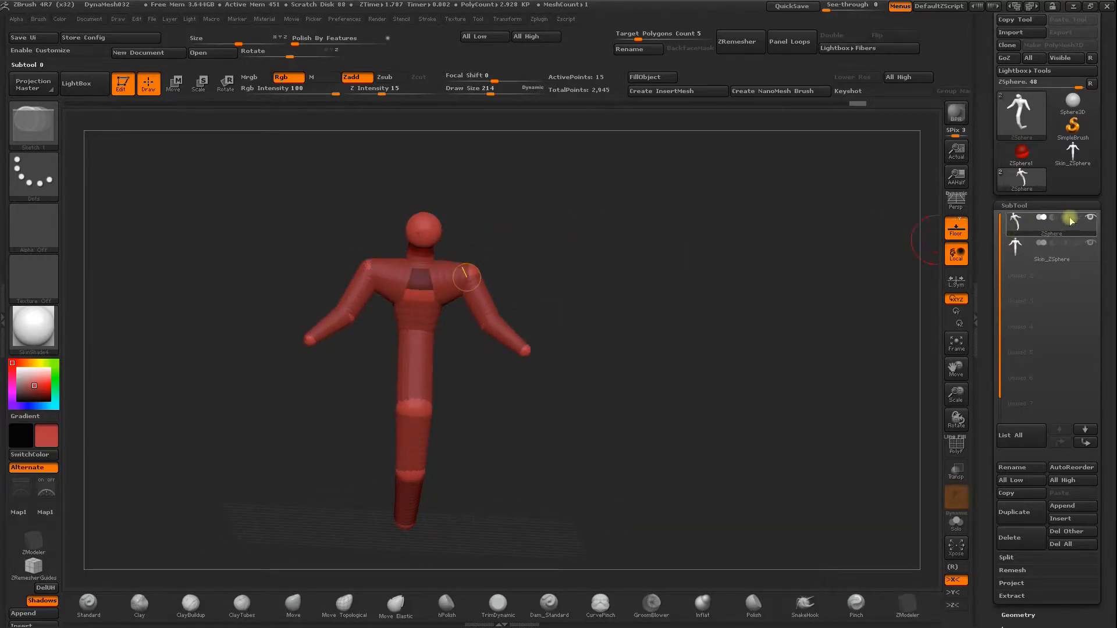
left_click_drag(757, 312, 747, 319, "shift")
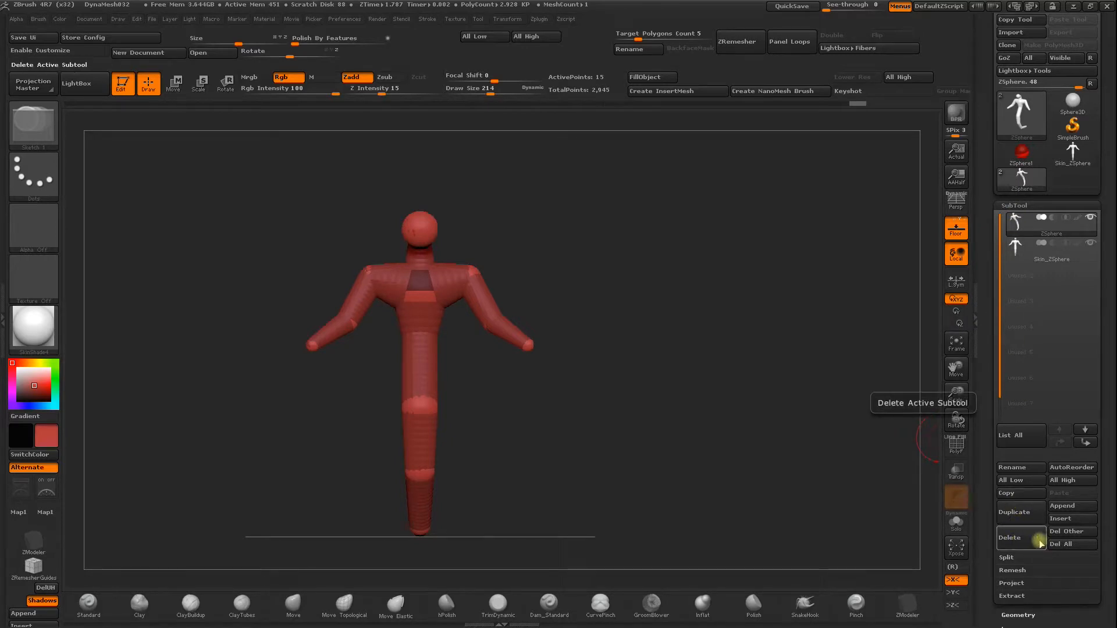
Make the Skin_ZSphere subtool active and view the mesh from both sides.
left_click(1022, 256)
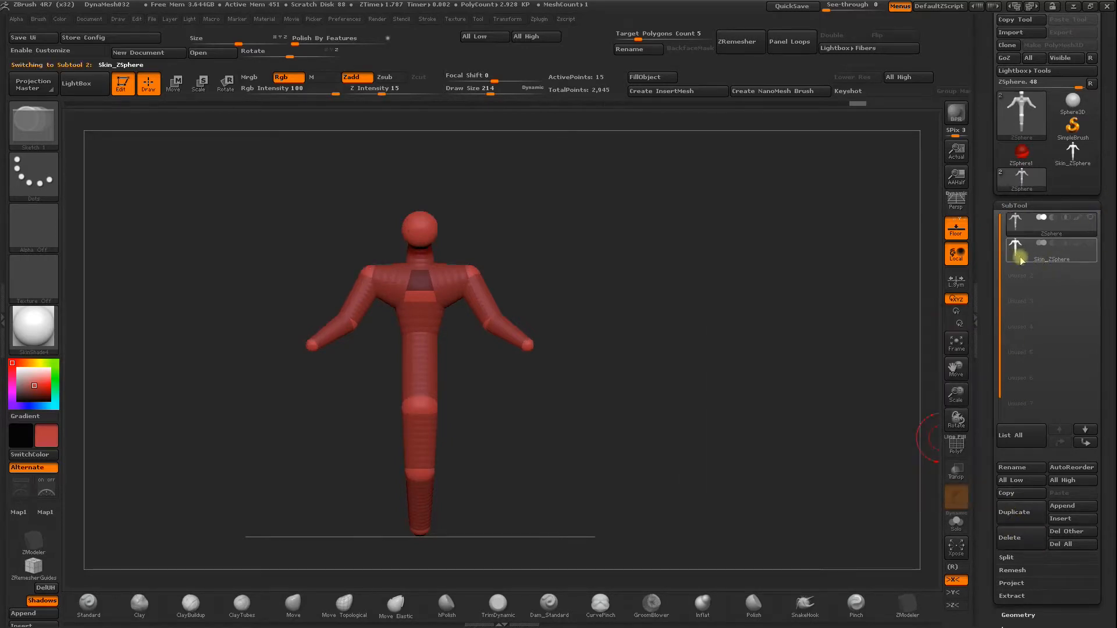
left_click_drag(626, 288, 582, 310)
left_click_drag(569, 257, 628, 244)
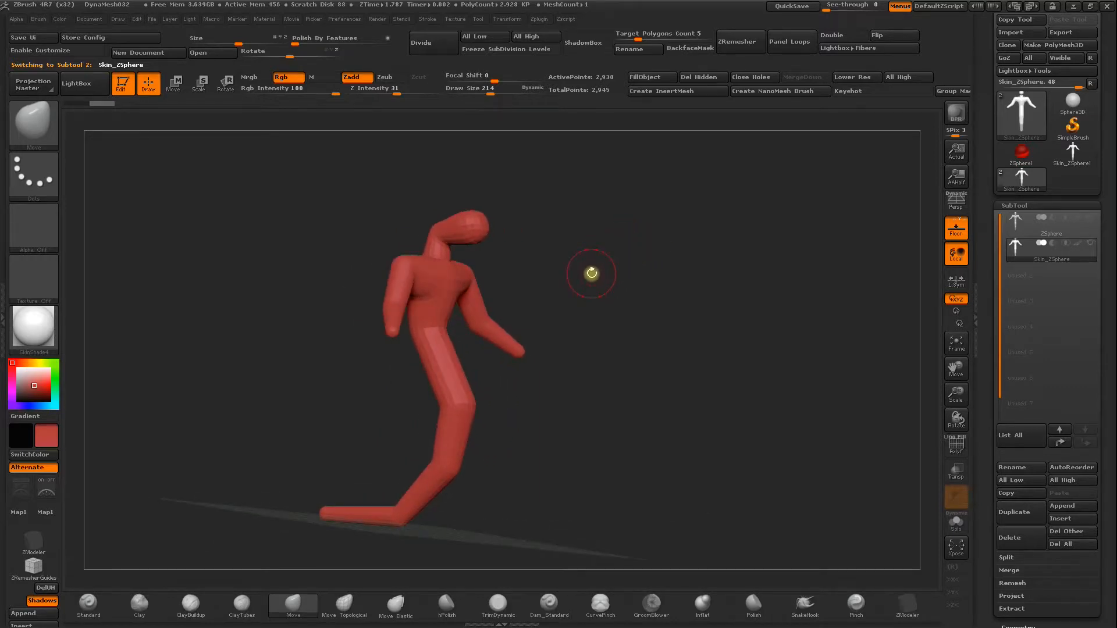
left_click_drag(591, 278, 556, 279)
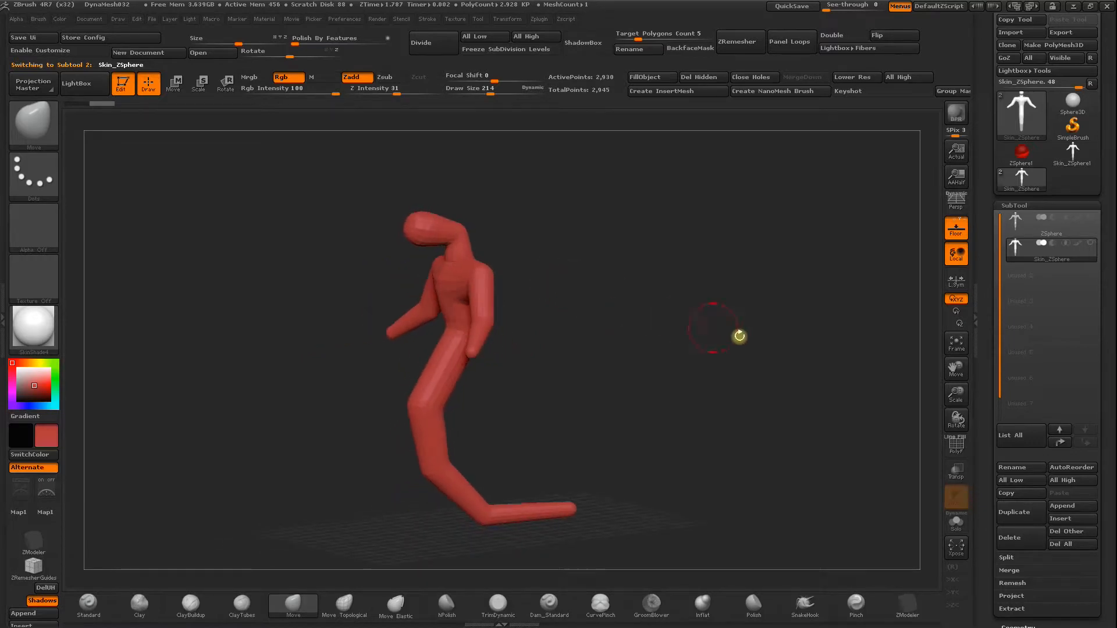
Subdivide the skin mesh up to subdivision level 4 with smoothing on.
left_click(979, 457)
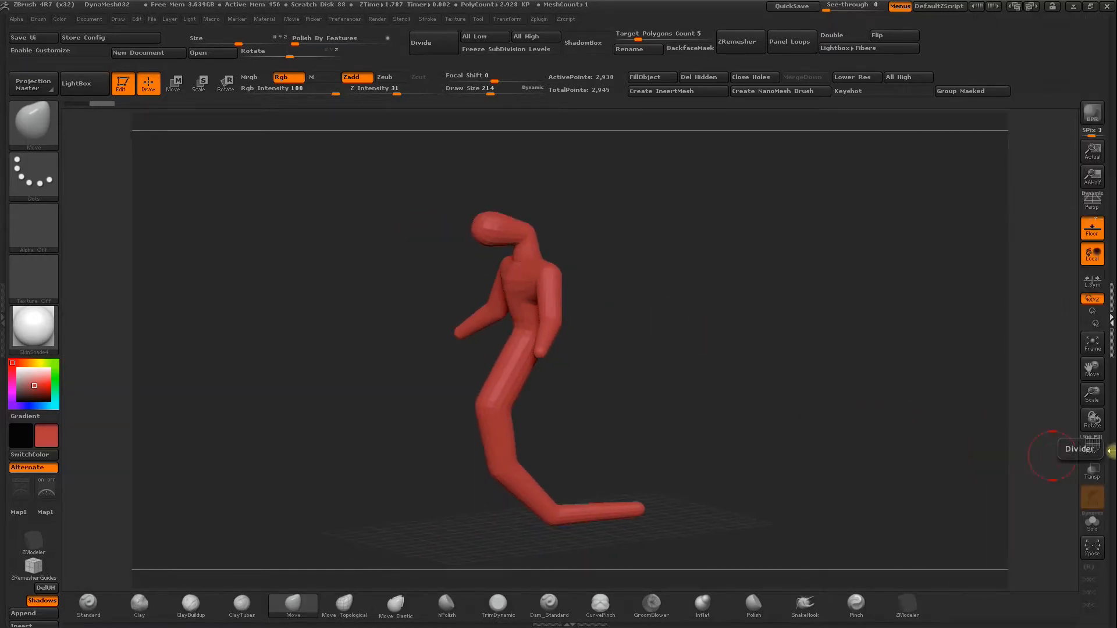
left_click(1111, 451)
left_click_drag(987, 490, 985, 362)
left_click(1017, 482)
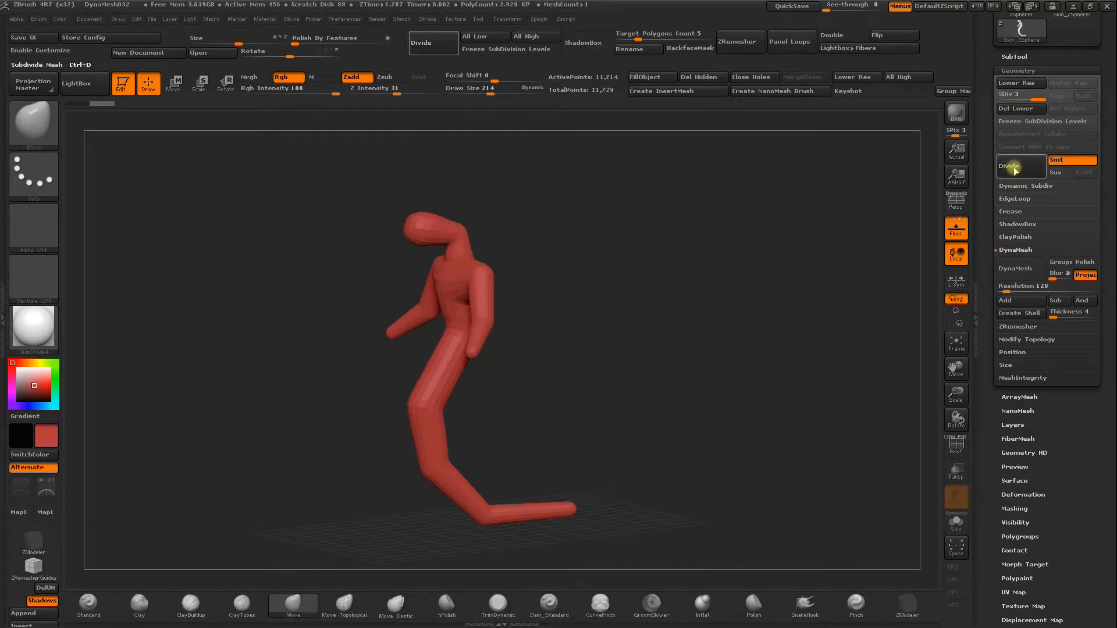
left_click(1017, 168)
Try converting the mesh to DynaMesh with its subdivision levels frozen, and undo the conversion.
left_click_drag(814, 221, 531, 292)
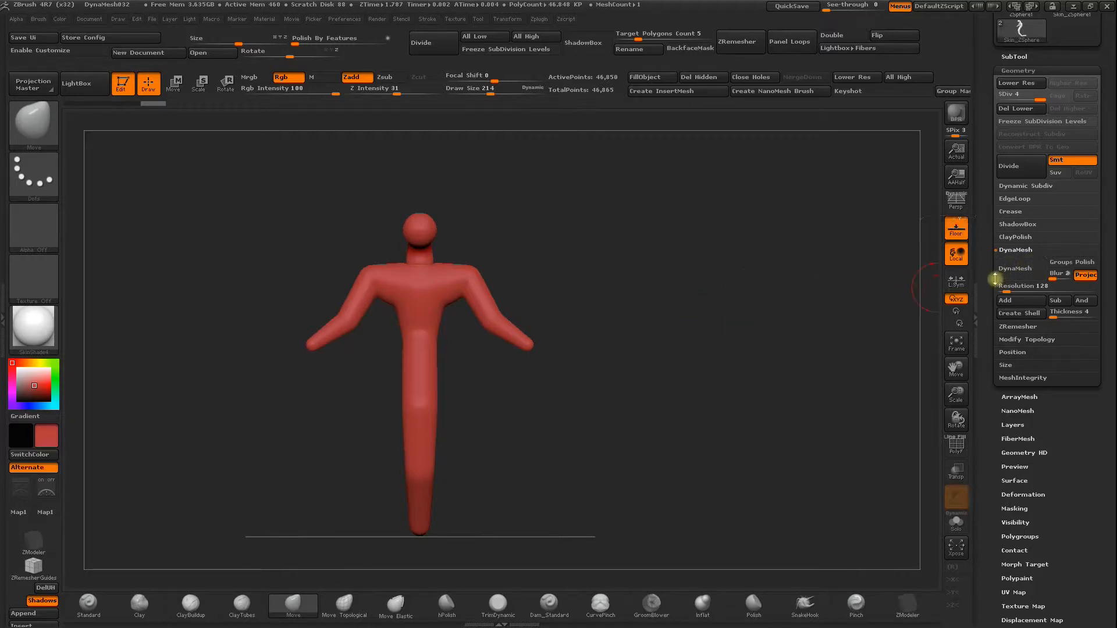
left_click(1013, 275)
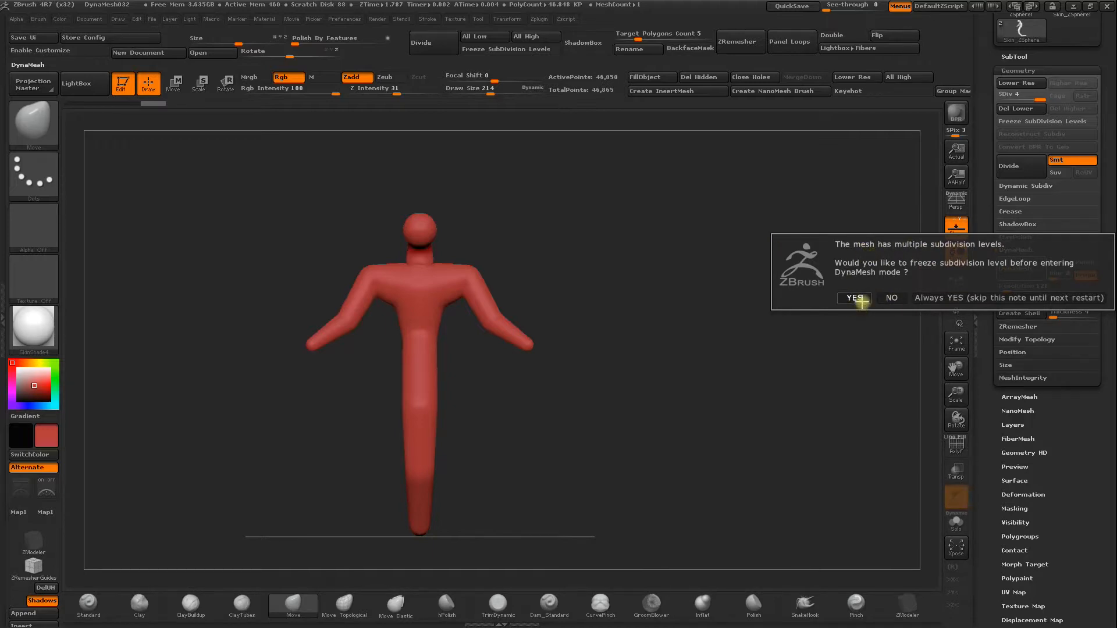
left_click(861, 300)
mouse_move(599, 260)
left_mouse_down()
mouse_move(576, 282)
mouse_move(601, 281)
left_mouse_up()
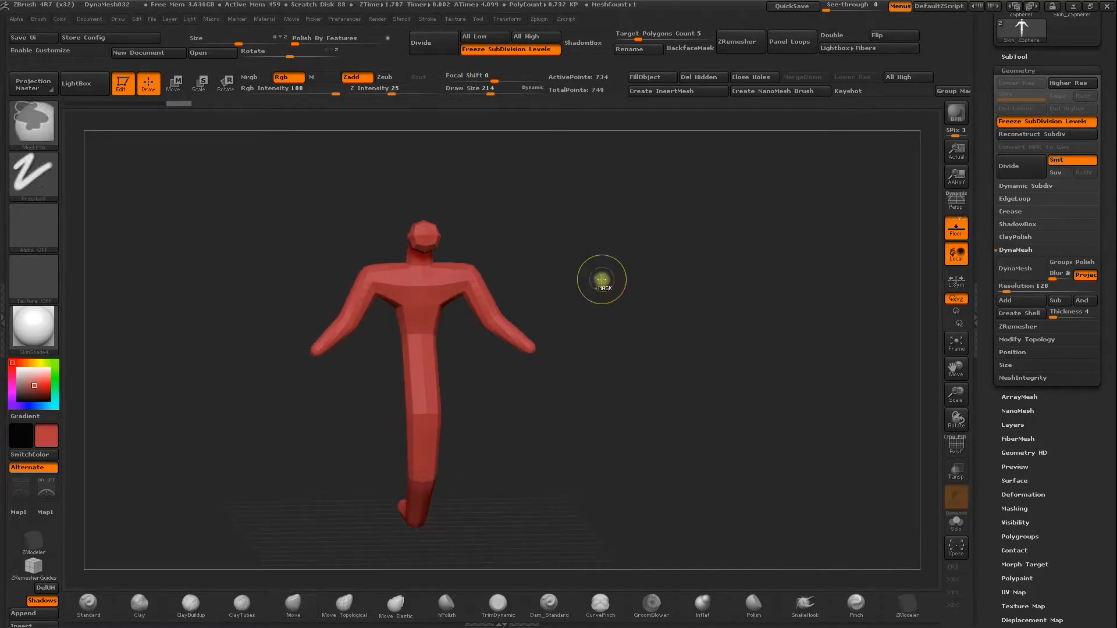
key("ctrl+z")
Convert the mesh to DynaMesh at resolution 128 without freezing the subdivision levels, and inspect its wireframe.
left_click(1025, 270)
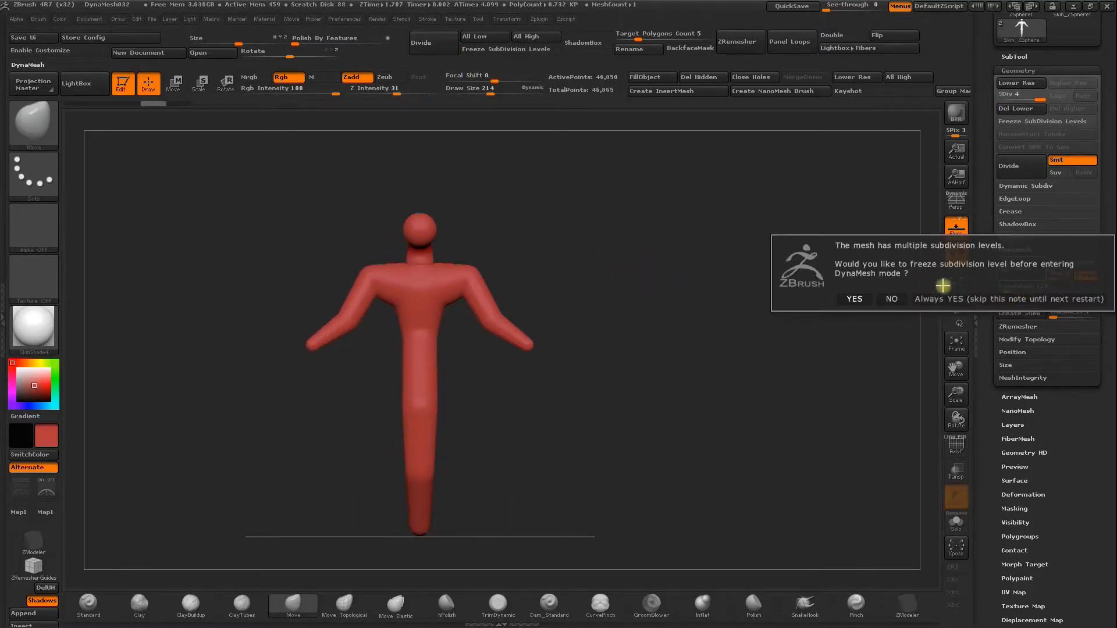
left_click(891, 300)
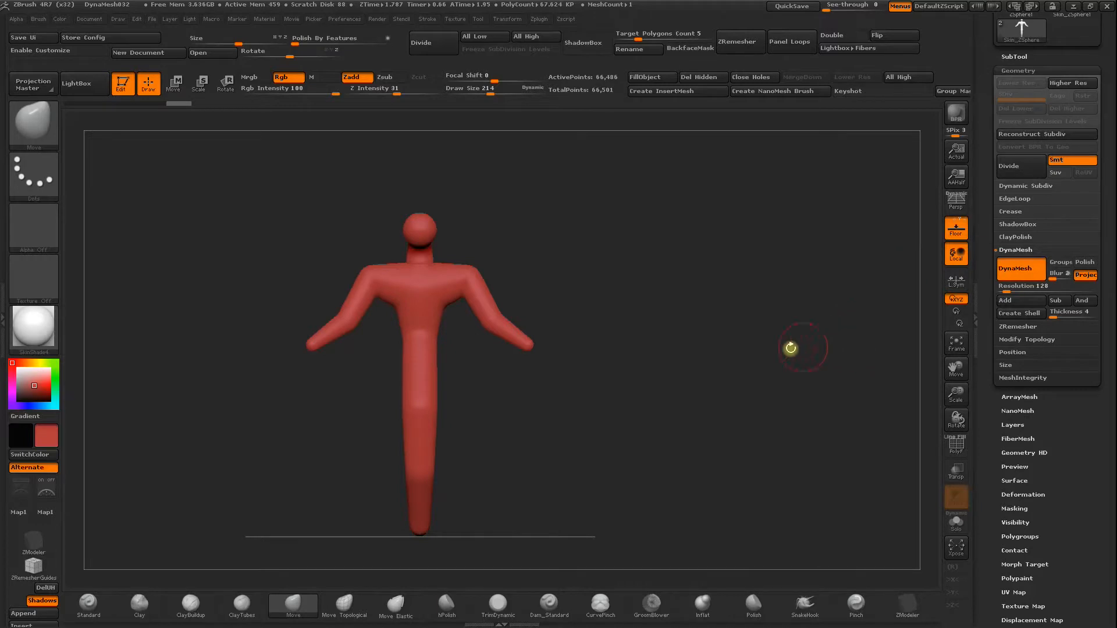
left_click(956, 444)
mouse_move(621, 324)
left_mouse_down()
mouse_move(563, 324)
mouse_move(622, 326)
left_mouse_up()
left_click_drag(955, 370, 925, 450)
left_click_drag(672, 361, 626, 338, "alt")
left_click_drag(657, 295, 759, 327, "shift")
mouse_move(951, 390)
left_mouse_down()
mouse_move(753, 322)
mouse_move(472, 277)
mouse_move(600, 235)
left_mouse_up()
left_click(945, 446)
Turn on X symmetry and build up the chest, shoulders, upper arms and belly with the ClayBuildup brush.
left_click(191, 605)
key("ctrl+z")
key("x")
mouse_move(648, 240)
left_mouse_down()
mouse_move(640, 265)
mouse_move(601, 232)
left_mouse_up()
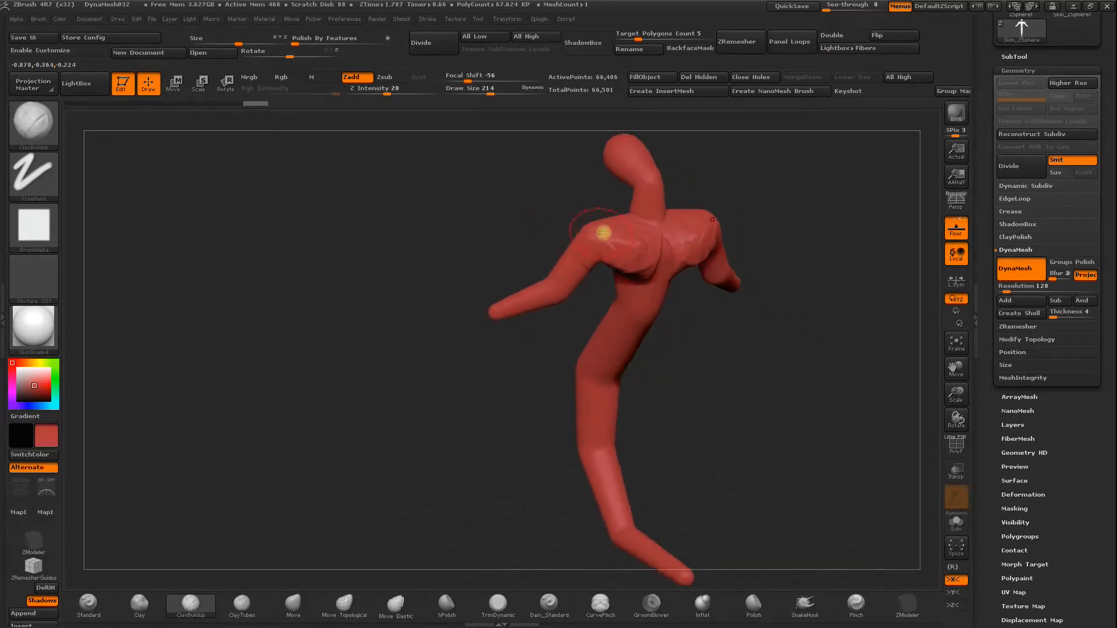
mouse_move(508, 224)
left_mouse_down()
mouse_move(570, 244)
mouse_move(506, 252)
mouse_move(490, 279)
mouse_move(470, 282)
mouse_move(478, 297)
left_mouse_up()
mouse_move(544, 272)
left_mouse_down()
mouse_move(529, 287)
mouse_move(559, 385)
left_mouse_up()
Update the DynaMesh and smooth the sculpted belly, chest and shoulders.
mouse_move(625, 375)
left_mouse_down()
mouse_move(618, 365)
mouse_move(640, 368)
mouse_move(728, 443)
left_mouse_up()
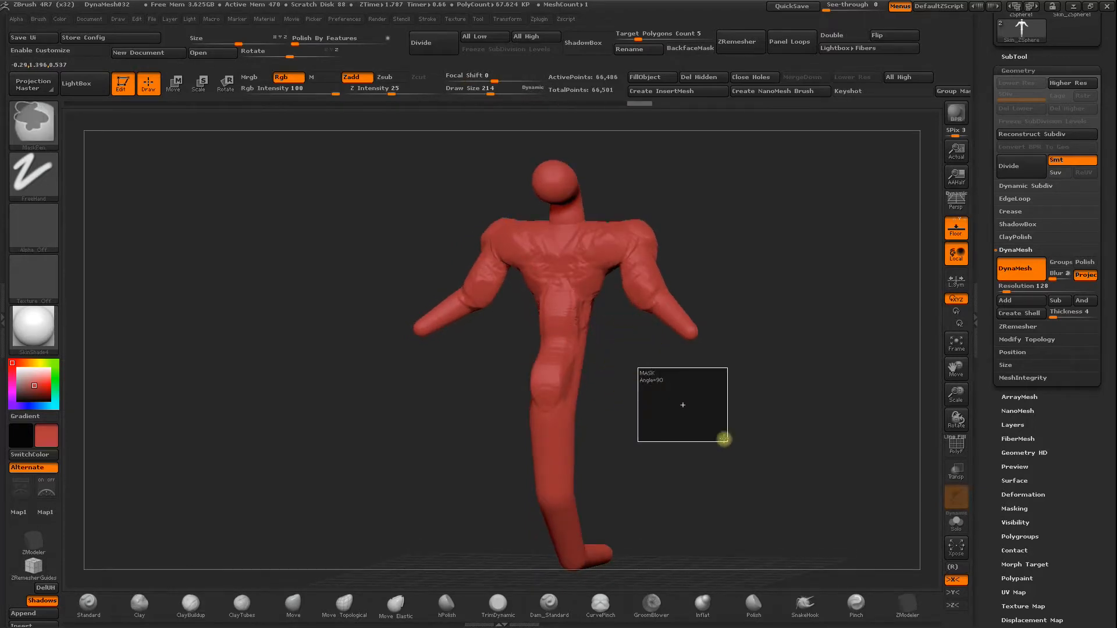
left_click_drag(549, 385, 552, 365, "shift")
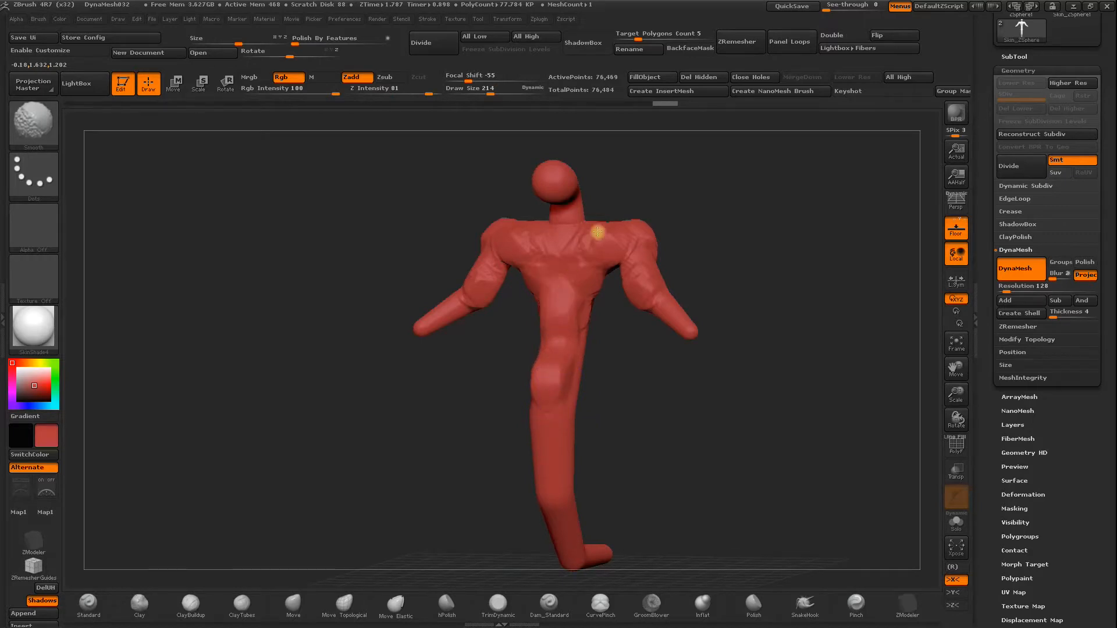
mouse_move(466, 374)
left_mouse_down()
mouse_move(406, 386)
mouse_move(591, 252)
left_mouse_up()
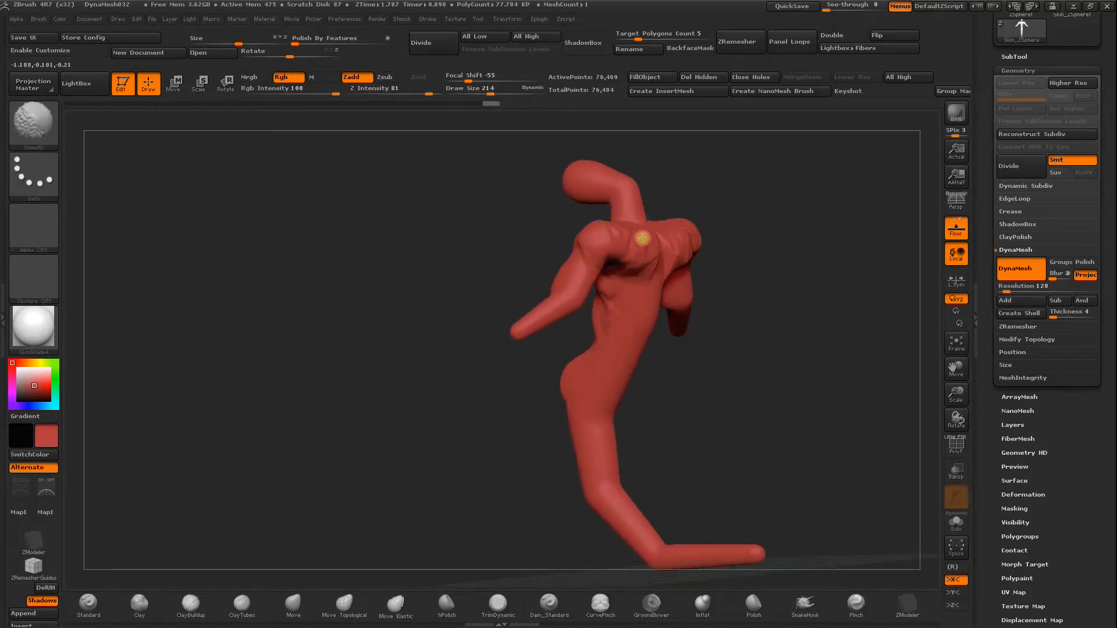
Build up rounded buttocks at the back of the hips with ClayBuildup and smooth the surrounding body.
mouse_move(890, 324)
left_mouse_down("shift")
mouse_move(733, 314)
mouse_move(681, 354)
mouse_move(683, 382)
mouse_move(667, 402)
left_mouse_up("shift")
left_click_drag(707, 354, 693, 313, "shift")
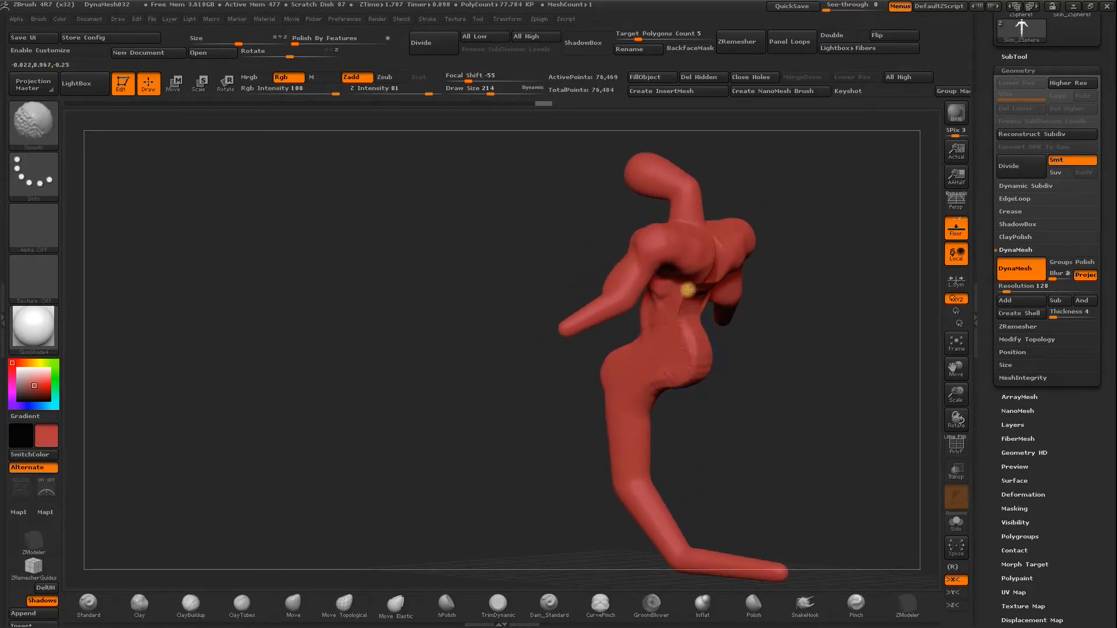
left_click_drag(798, 384, 895, 404)
left_click_drag(734, 385, 776, 381)
mouse_move(772, 291)
left_mouse_down()
mouse_move(798, 321)
mouse_move(805, 312)
left_mouse_up()
mouse_move(848, 278)
left_mouse_down()
mouse_move(803, 313)
mouse_move(818, 250)
mouse_move(715, 267)
mouse_move(568, 357)
mouse_move(576, 299)
left_mouse_up()
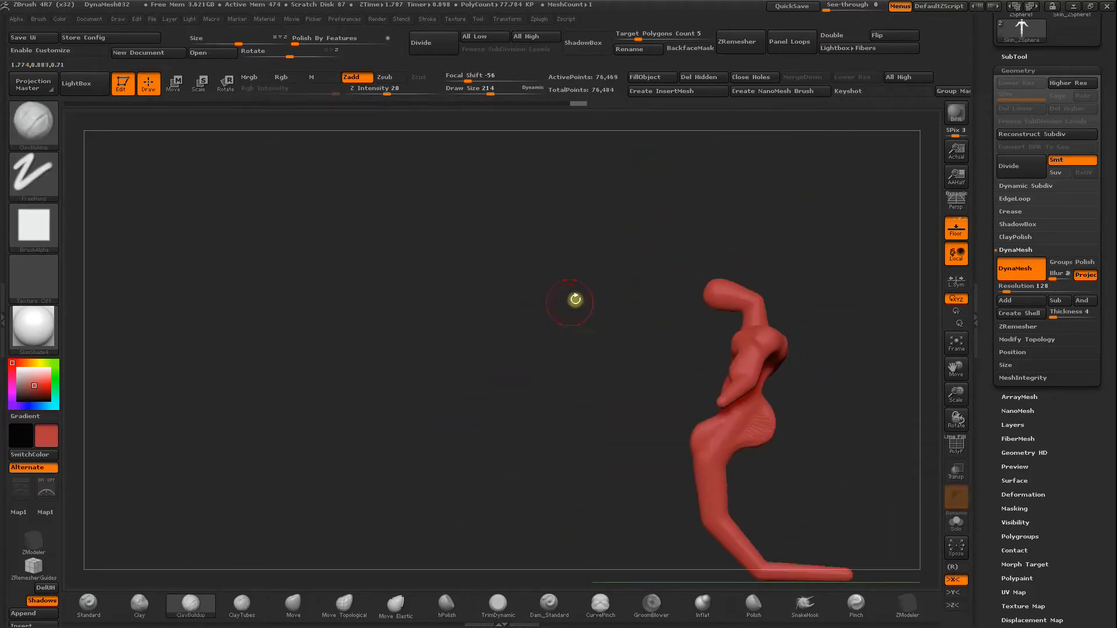
Stretch the head forward and down into an elongated shape using Move Elastic at draw size 318.
left_click(385, 600)
key("space")
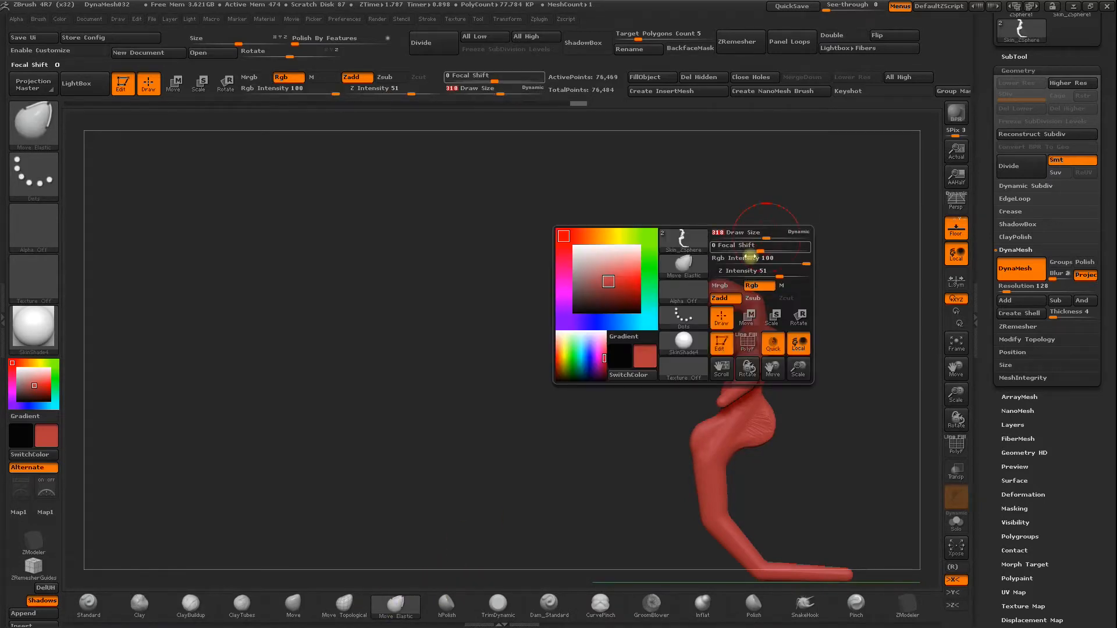
mouse_move(718, 304)
left_mouse_down()
mouse_move(698, 326)
mouse_move(752, 284)
mouse_move(736, 286)
left_mouse_up()
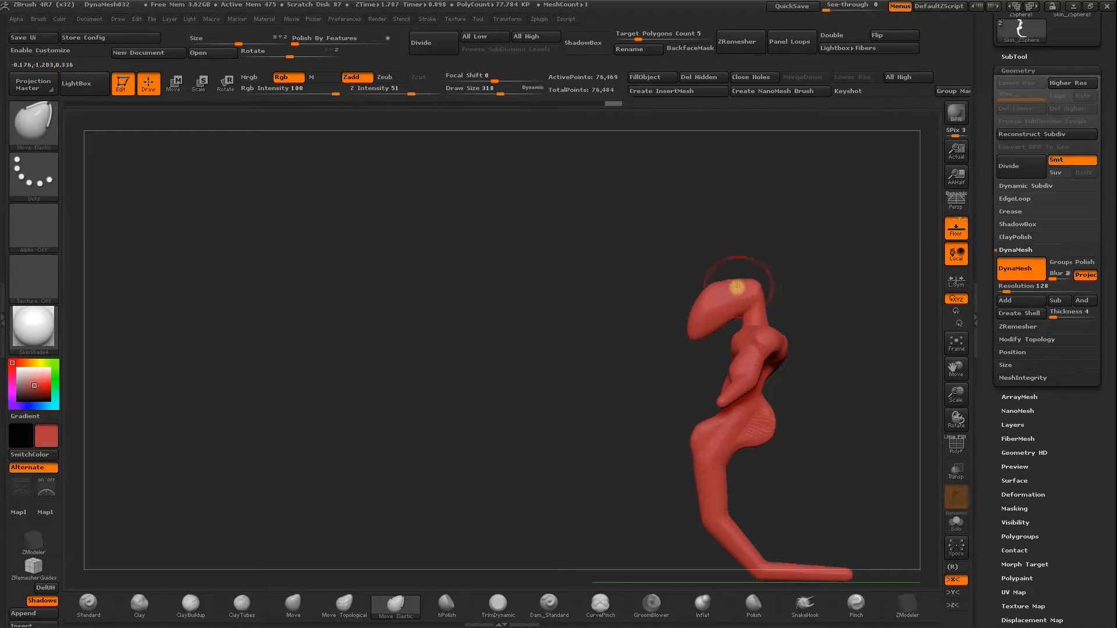
Reshape the neck and head with Move Topological into a downward-hooked form with a wide crown tapering to a narrow snout.
left_click(345, 603)
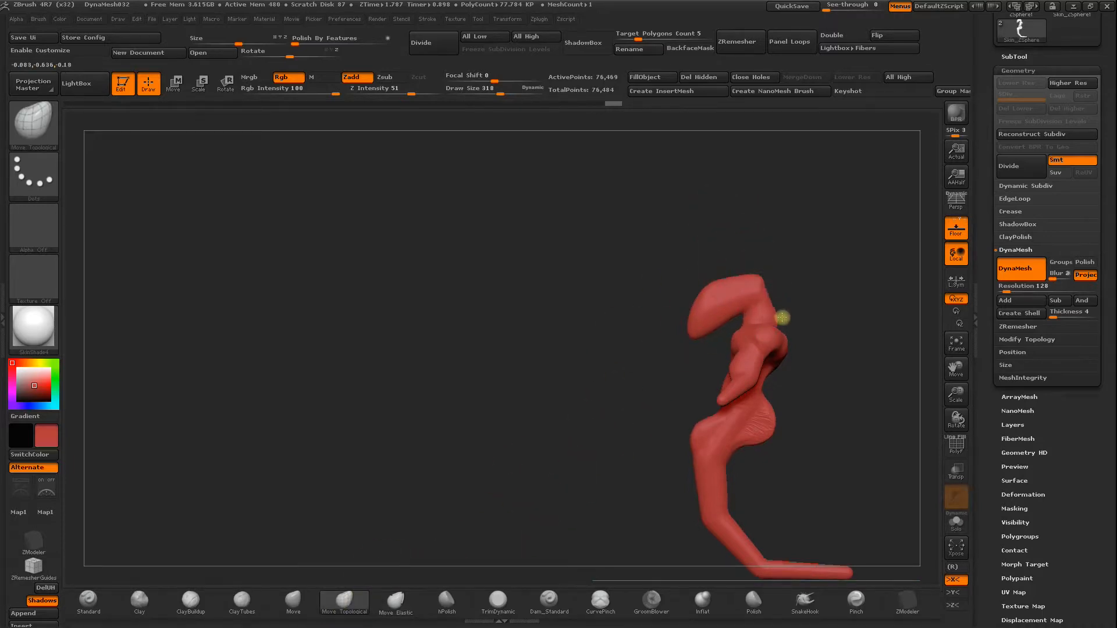
left_click_drag(807, 307, 888, 278)
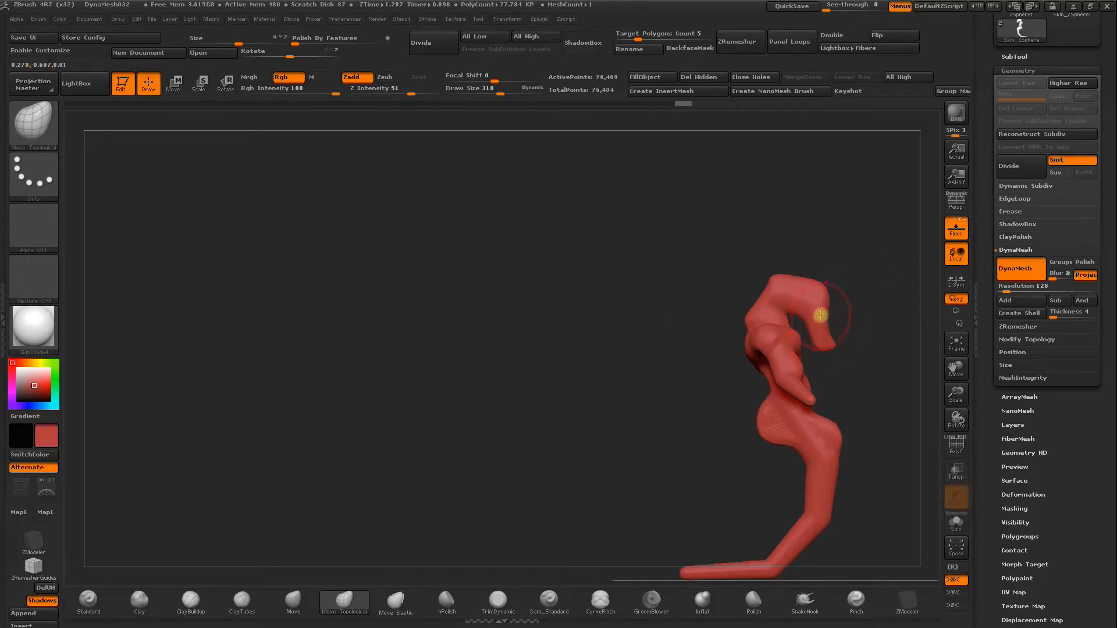
mouse_move(812, 289)
left_mouse_down()
mouse_move(768, 200)
mouse_move(673, 256)
mouse_move(847, 331)
mouse_move(749, 290)
mouse_move(797, 293)
mouse_move(784, 273)
mouse_move(725, 270)
left_mouse_up()
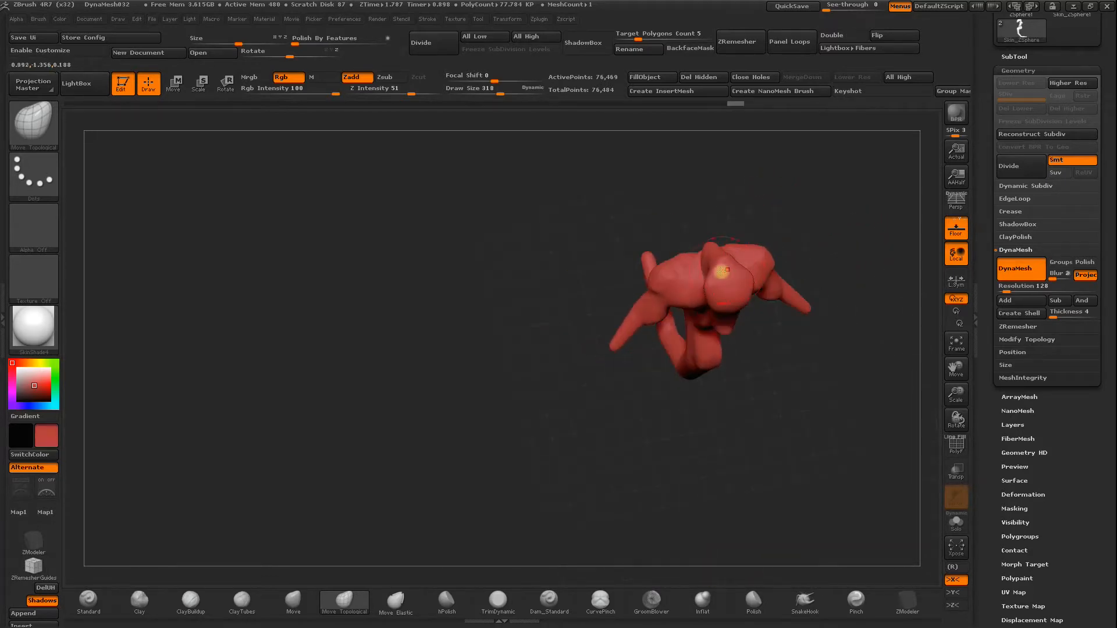
left_click_drag(677, 241, 638, 190)
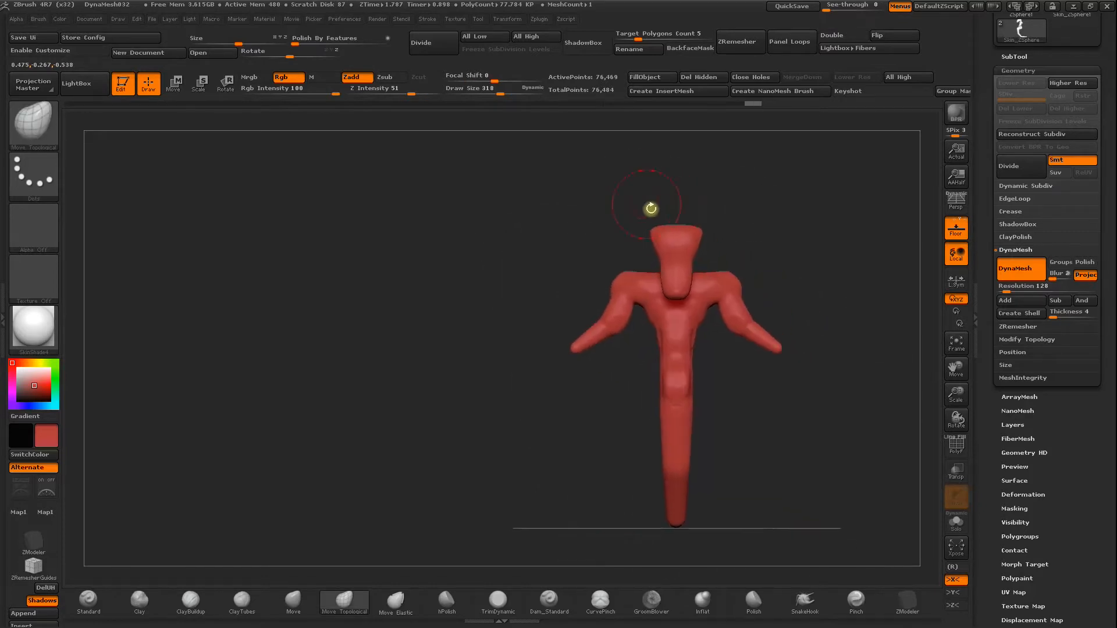
Bend the lower body into a smooth curved tail with its tip raised, and update the DynaMesh.
left_click_drag(732, 446, 646, 390)
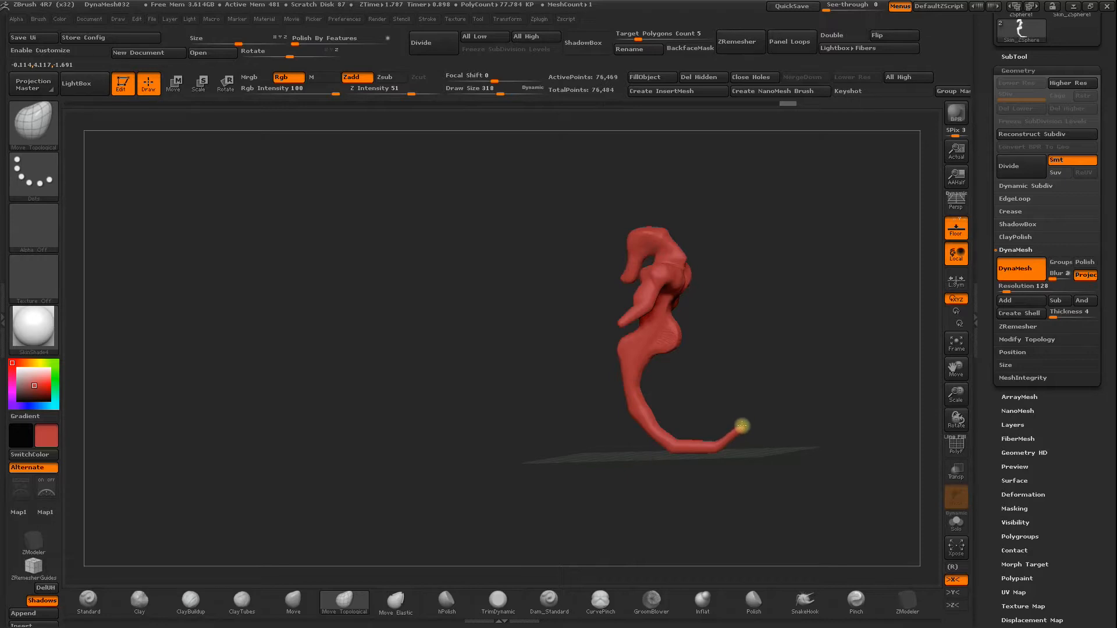
left_click_drag(715, 384, 846, 264, "shift")
left_click_drag(748, 326, 737, 365, "ctrl")
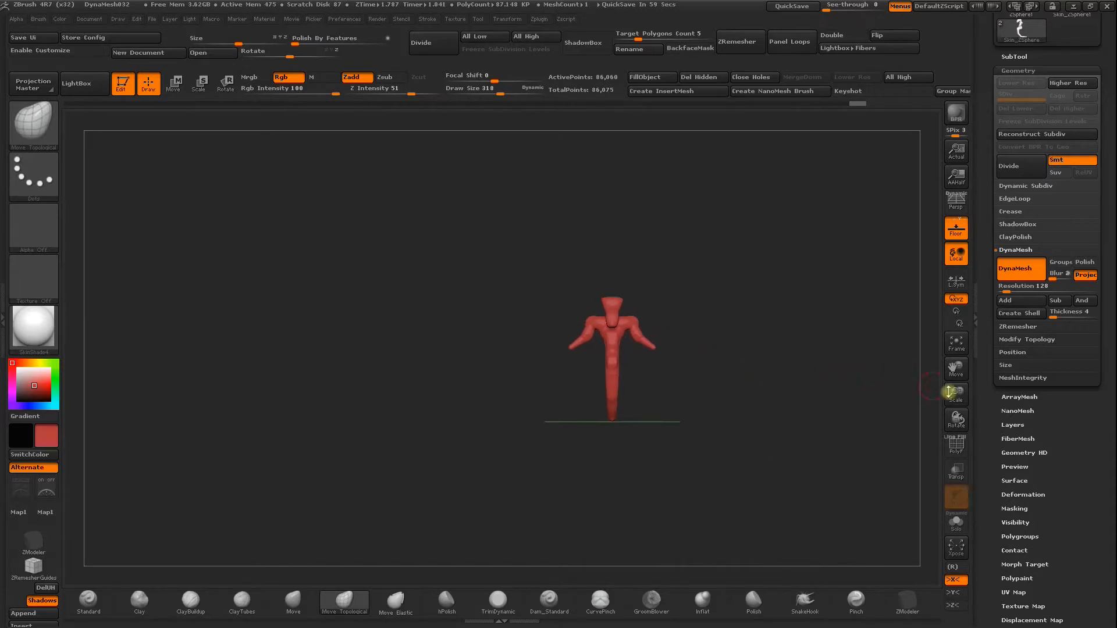
Insert a new ZSphere as a subtool beneath the Skin_ZSphere body.
left_click_drag(959, 393, 930, 482)
left_click_drag(768, 403, 704, 270)
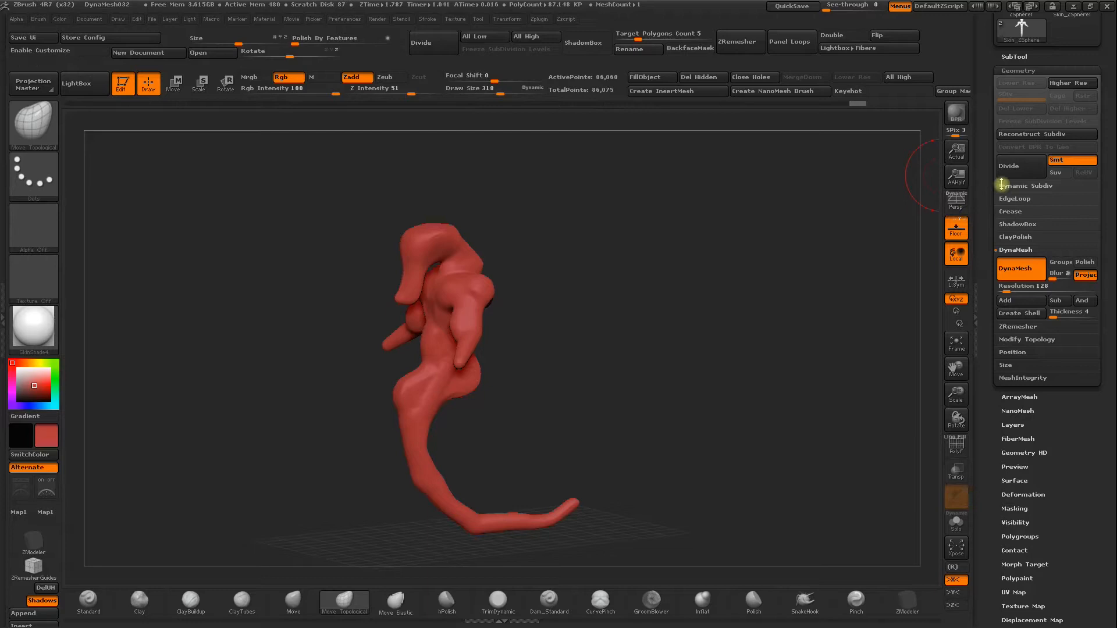
left_click_drag(989, 113, 990, 166)
left_click(1018, 110)
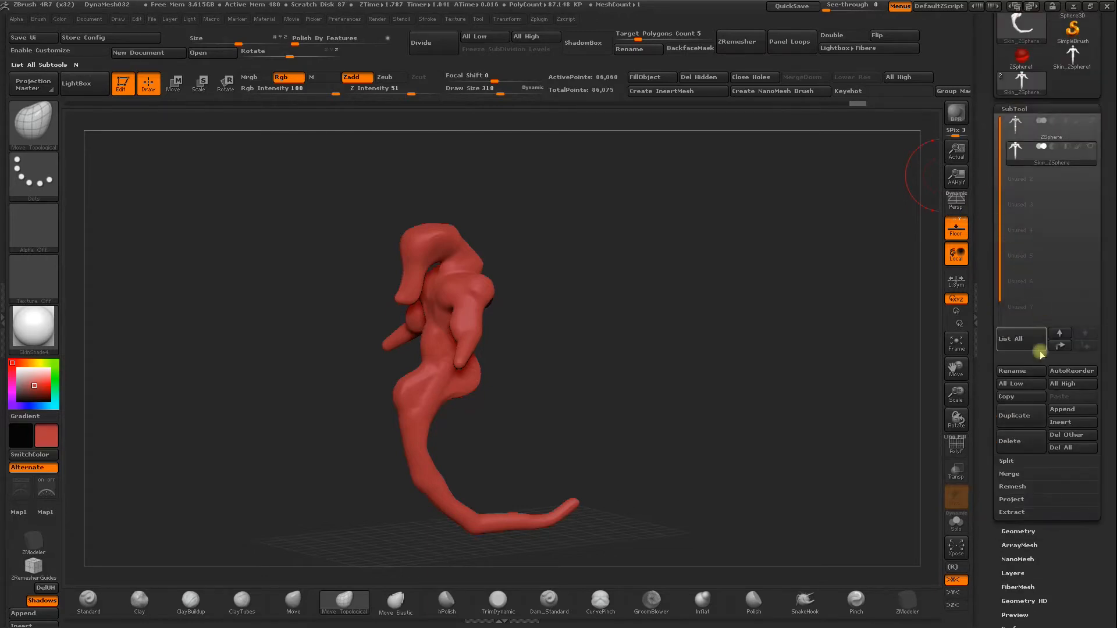
left_click(1064, 427)
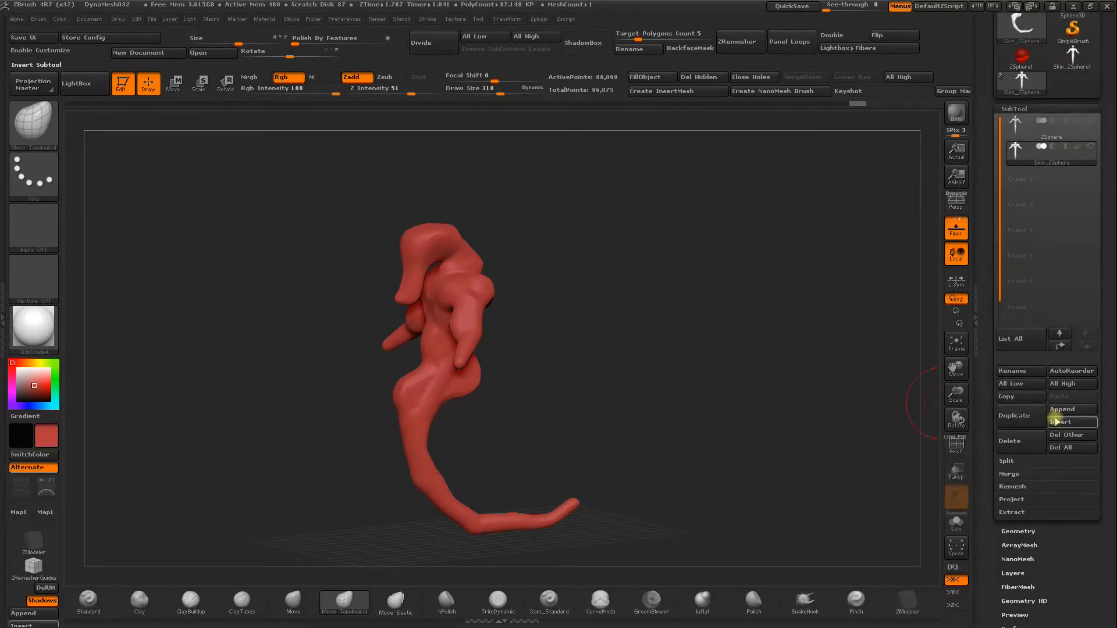
left_click(1059, 422)
left_click(906, 472)
left_click_drag(708, 317, 608, 315)
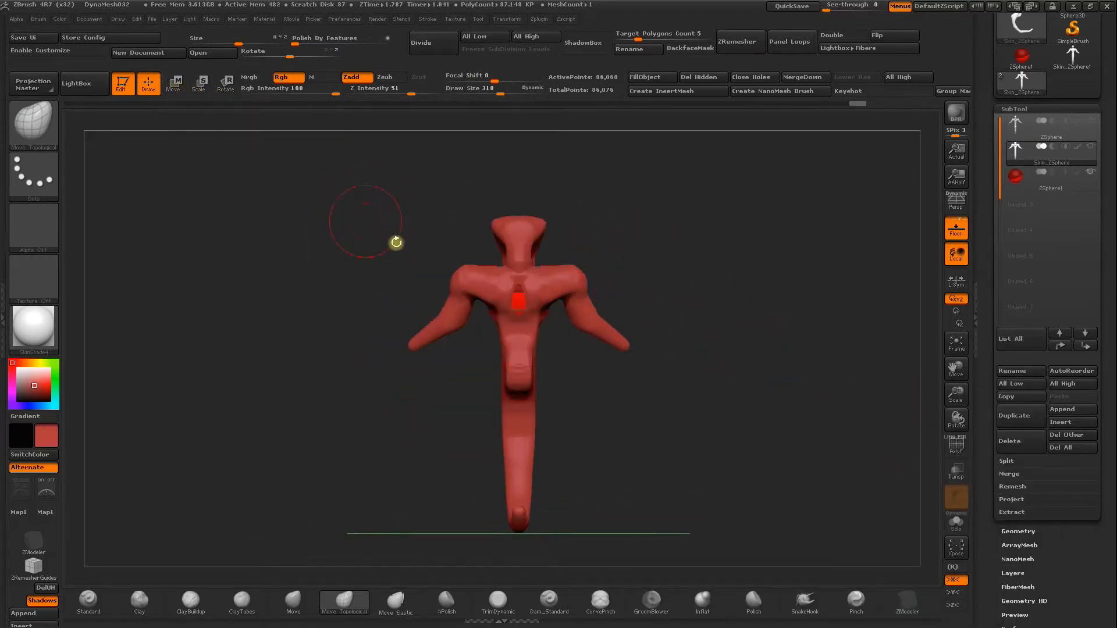
Position the inserted ZSphere against the creature's upper back and scale it down, with the body mesh shown.
left_click(175, 85)
left_click_drag(324, 274, 399, 276, "shift")
mouse_move(464, 289)
left_mouse_down("shift")
mouse_move(566, 291)
mouse_move(503, 295)
left_mouse_up("shift")
left_click(1020, 176)
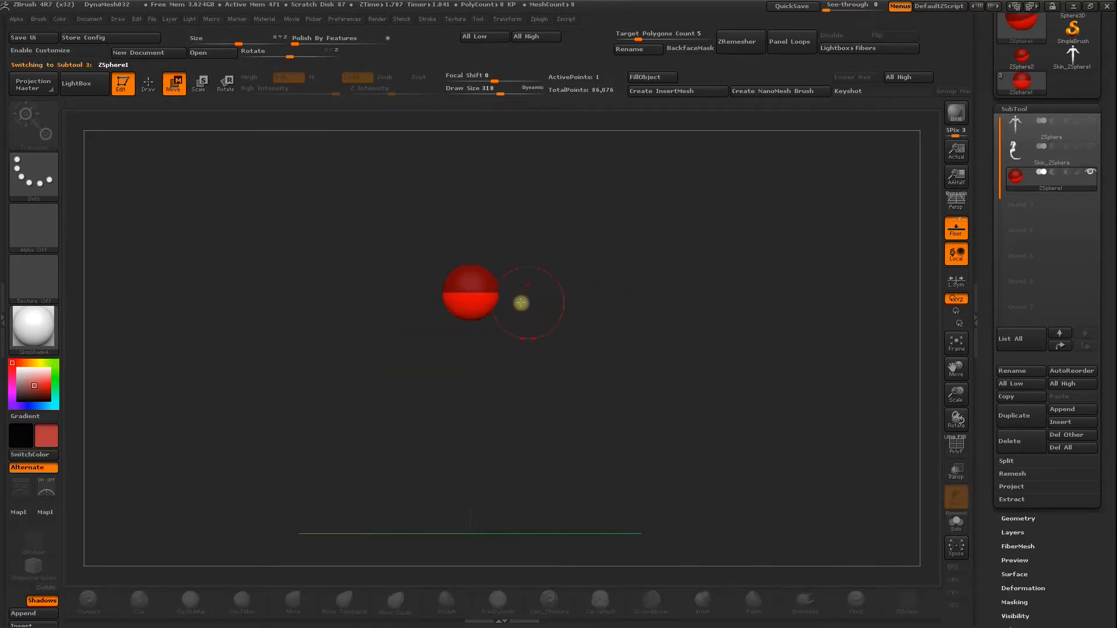
left_click(1090, 152)
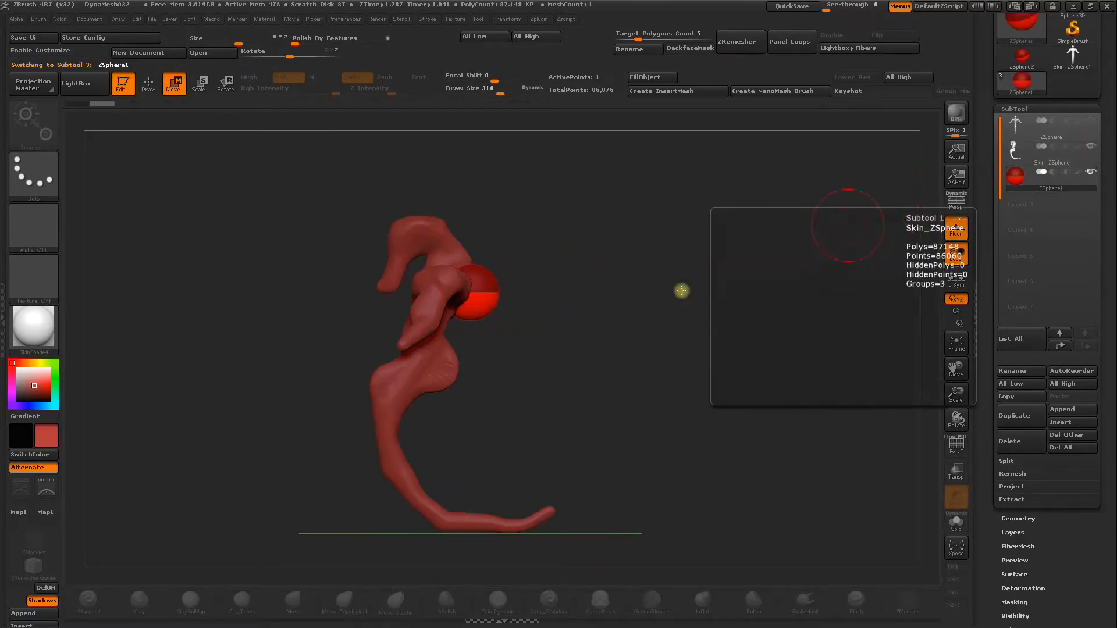
left_click(196, 83)
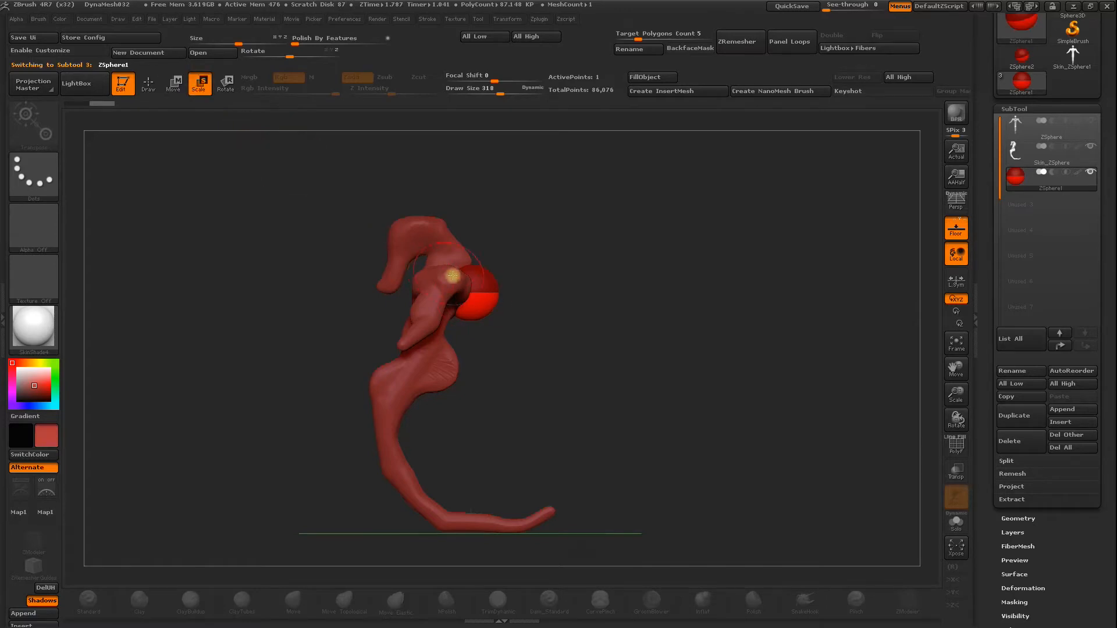
left_click_drag(446, 299, 396, 151)
left_click_drag(507, 326, 643, 290)
Add a pair of child ZSpheres with X symmetry on the back ZSphere and pull them outward into a V.
left_click(149, 83)
left_click_drag(538, 262, 516, 374, "alt")
key("space")
left_click_drag(607, 313, 568, 317)
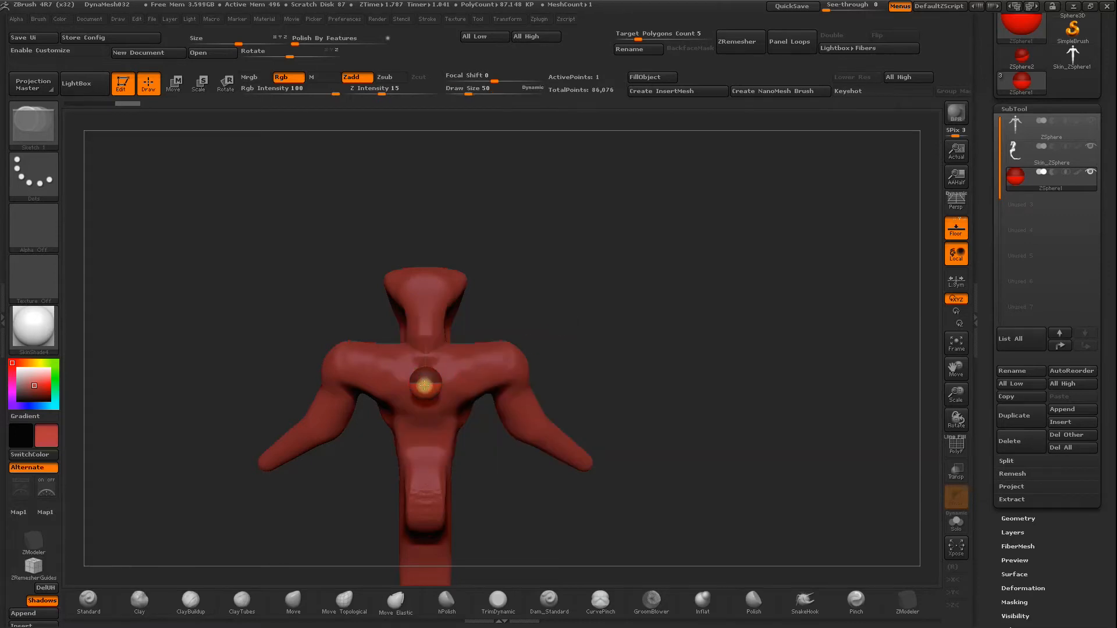
left_click(431, 392, "alt")
key("x")
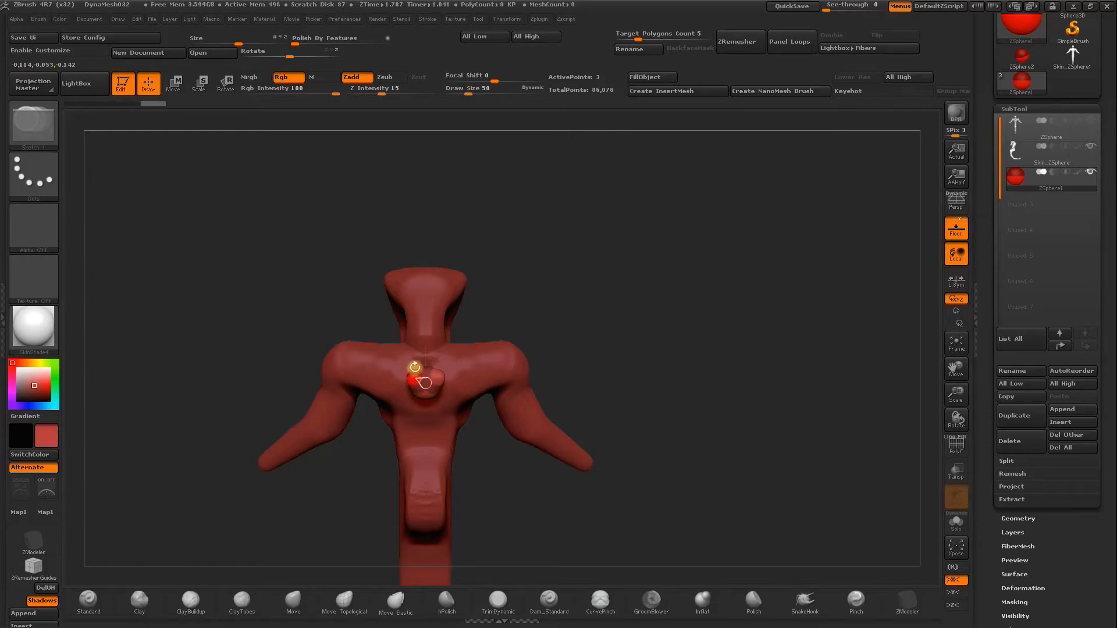
key("w")
left_click_drag(368, 319, 355, 328)
left_click_drag(400, 376, 282, 332)
left_click_drag(539, 314, 582, 212)
Insert a joint midway along each back limb and bend the outer segments upward.
key("q")
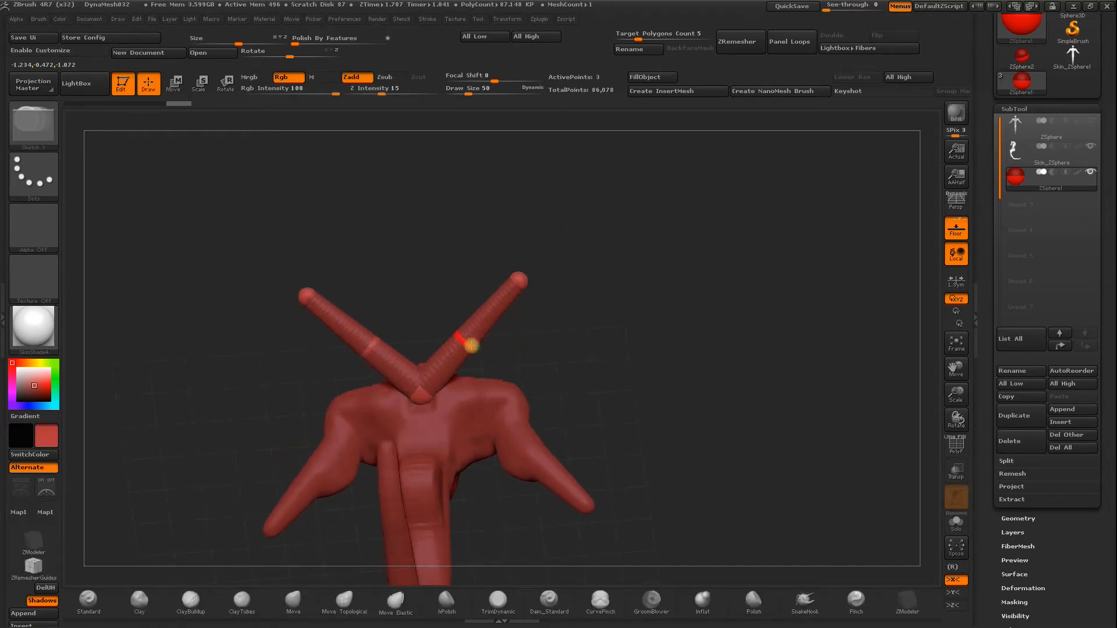
key("w")
left_click_drag(515, 271, 457, 255)
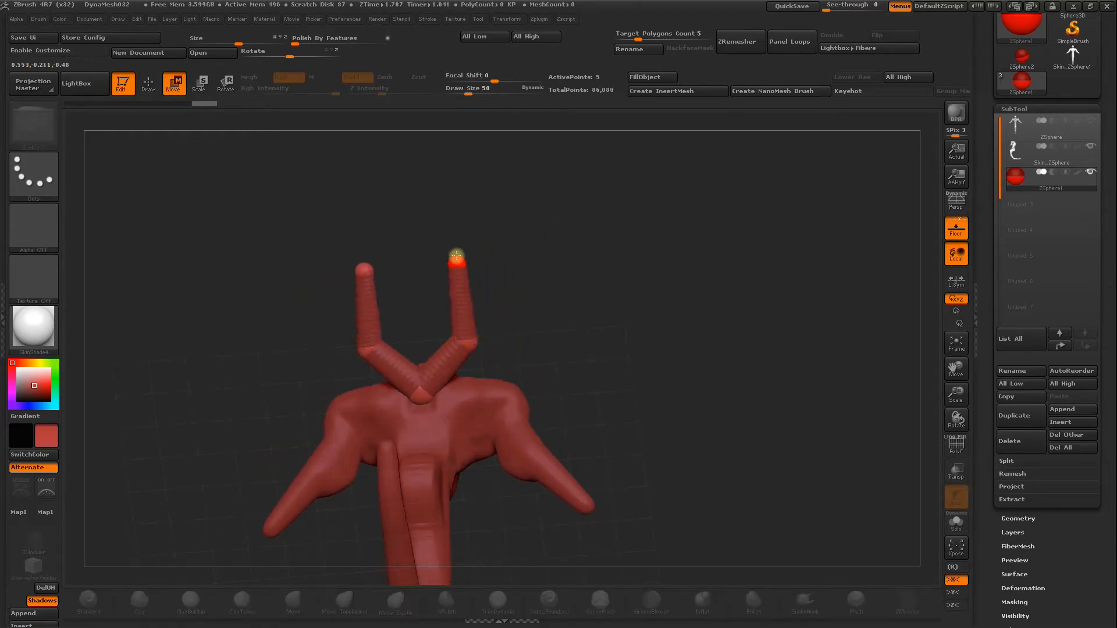
mouse_move(466, 306)
left_mouse_down()
mouse_move(444, 322)
mouse_move(481, 280)
mouse_move(539, 260)
mouse_move(588, 307)
mouse_move(756, 319)
mouse_move(722, 337)
mouse_move(623, 316)
mouse_move(536, 242)
left_mouse_up()
Add a second joint in each back limb, flare the end segments outward, and scale the tips down to points.
key("q")
left_click(521, 242)
left_click_drag(578, 192, 580, 159)
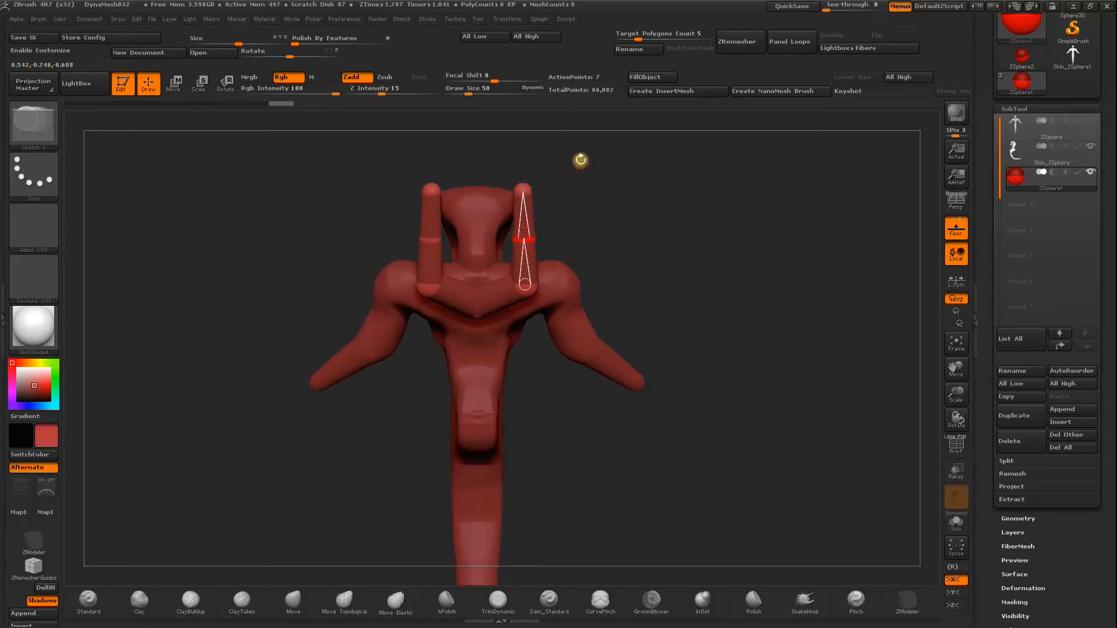
key("w")
left_click_drag(527, 190, 586, 169)
left_click_drag(512, 232, 510, 227)
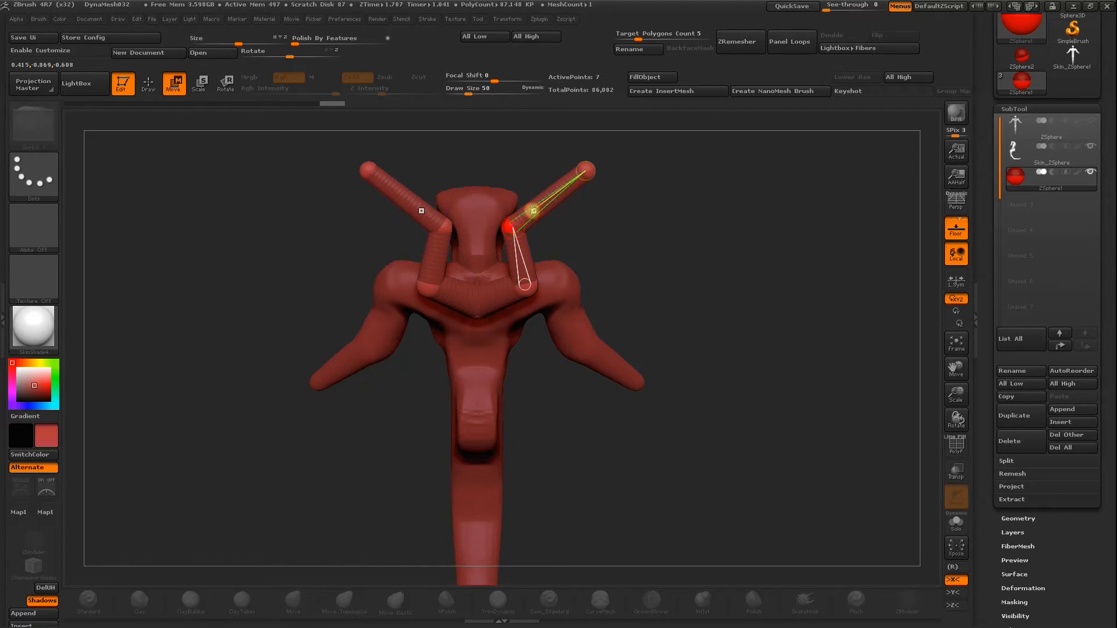
key("e")
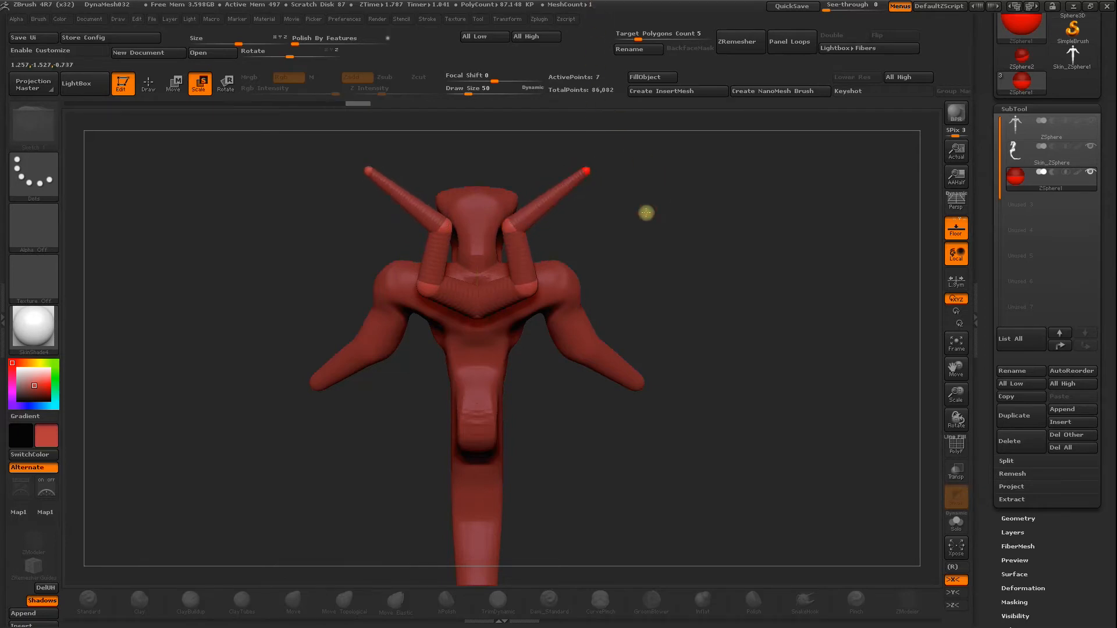
left_click_drag(646, 212, 656, 255)
Preview the back limbs' skin and make an adaptive skin from their ZSpheres.
key("a")
left_click_drag(738, 289, 801, 316)
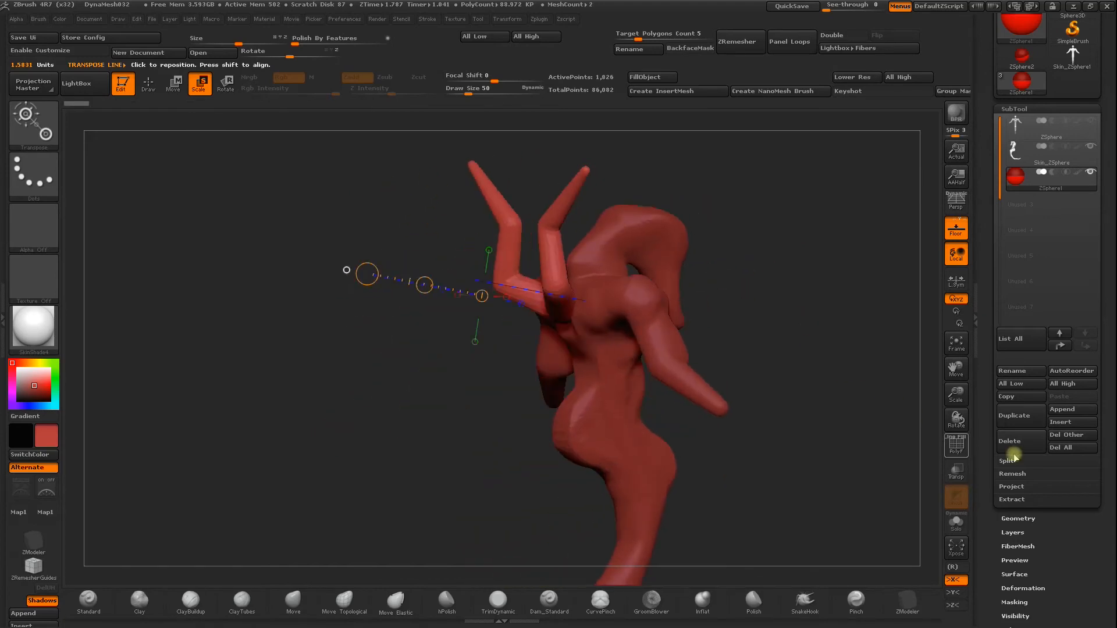
left_click_drag(980, 512, 990, 413)
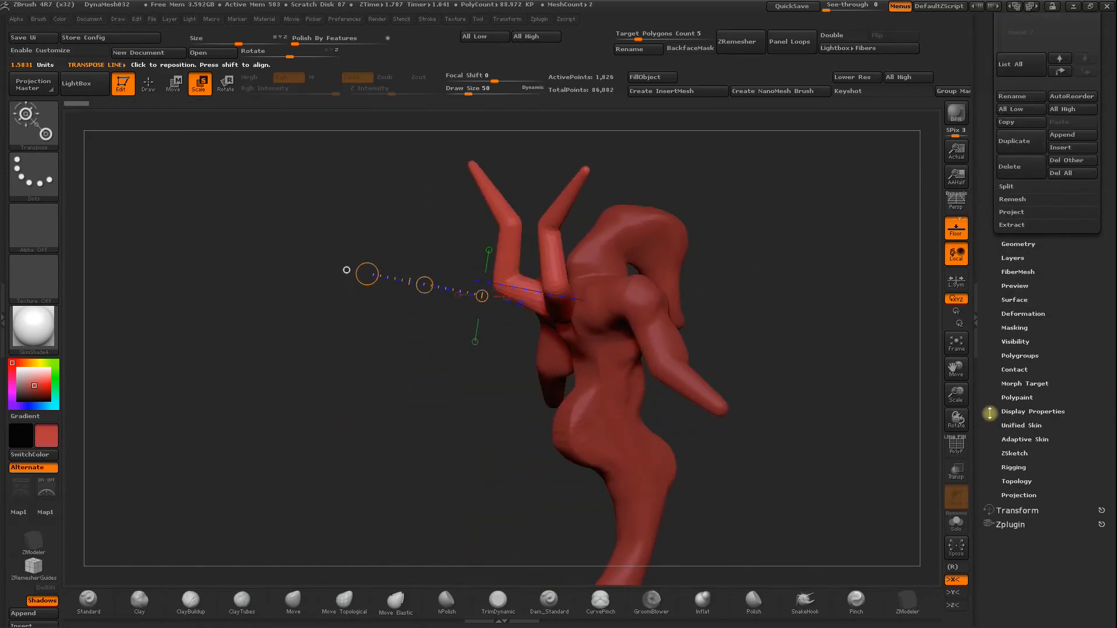
left_click(1014, 439)
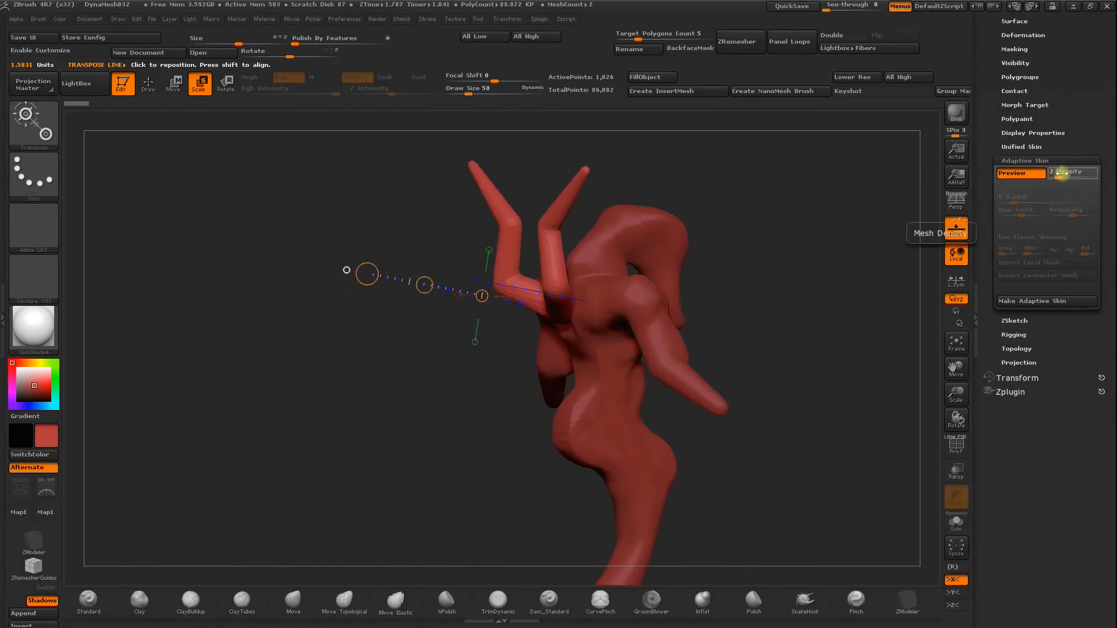
left_click(1020, 302)
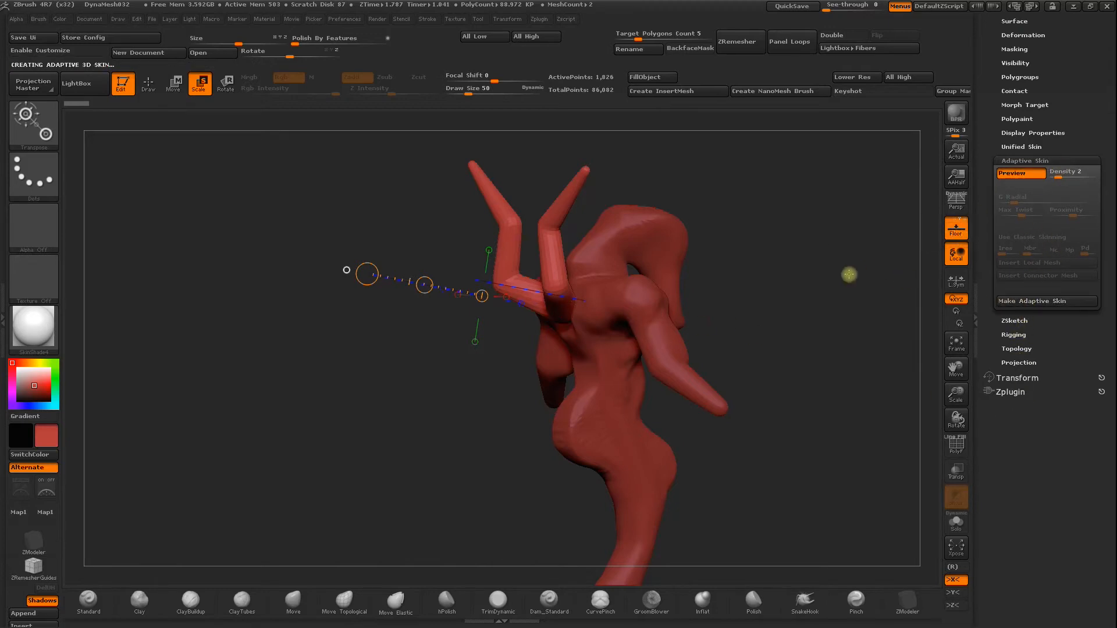
left_click(1016, 303)
left_click(150, 83)
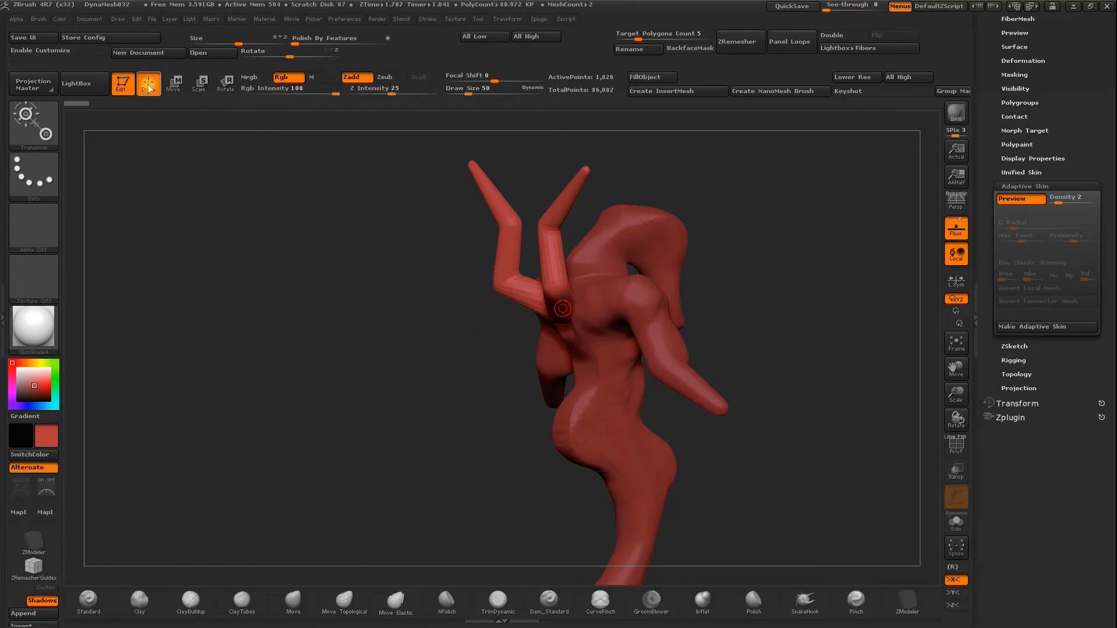
left_click(1008, 329)
mouse_move(789, 248)
left_mouse_down()
mouse_move(763, 267)
mouse_move(962, 265)
mouse_move(1000, 370)
left_mouse_up()
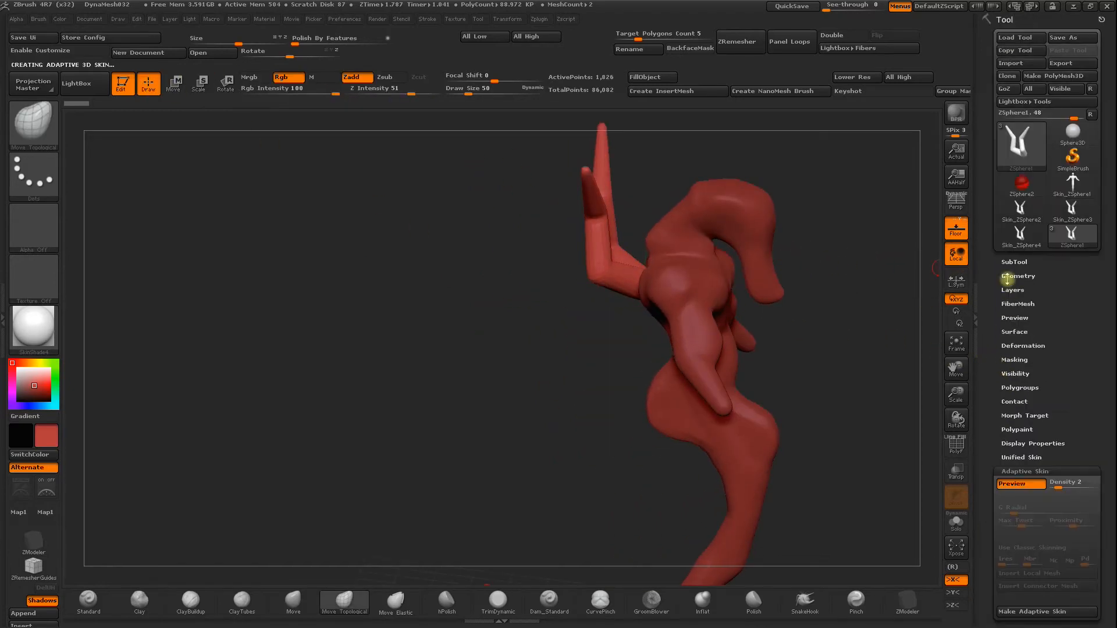
Insert the Skin_ZSphere4 mesh as a new subtool.
left_click(1015, 261)
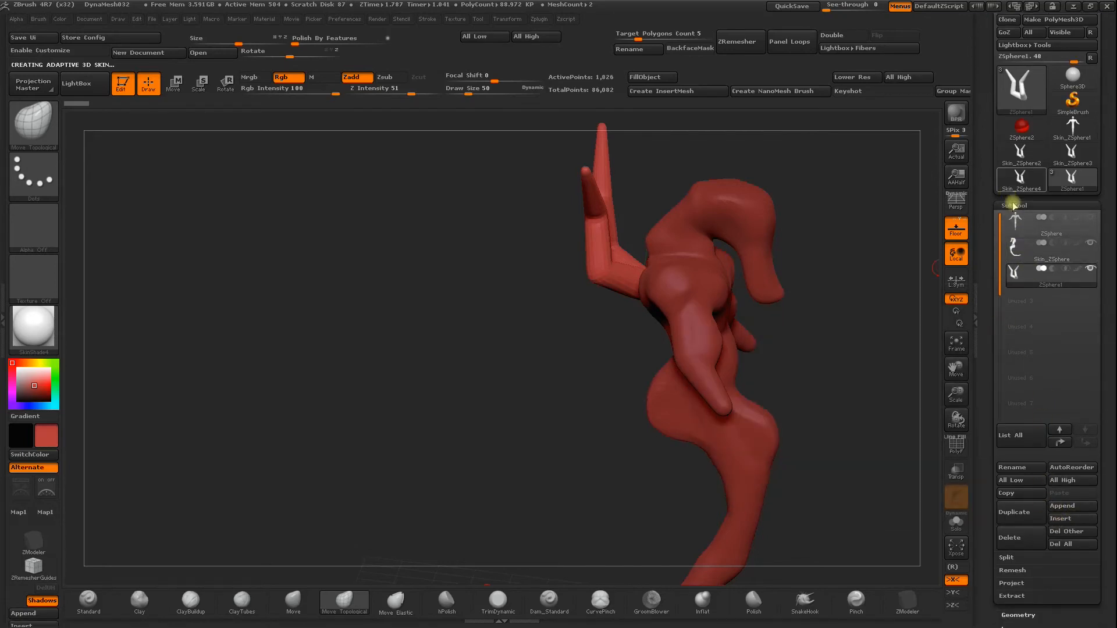
left_click(1055, 518)
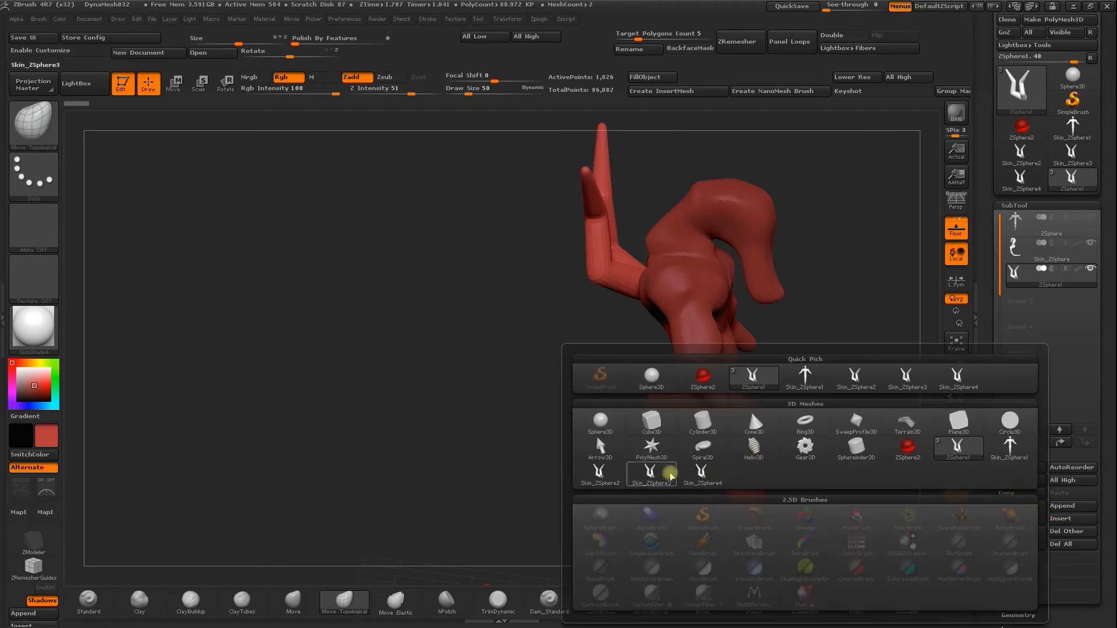
left_click(705, 478)
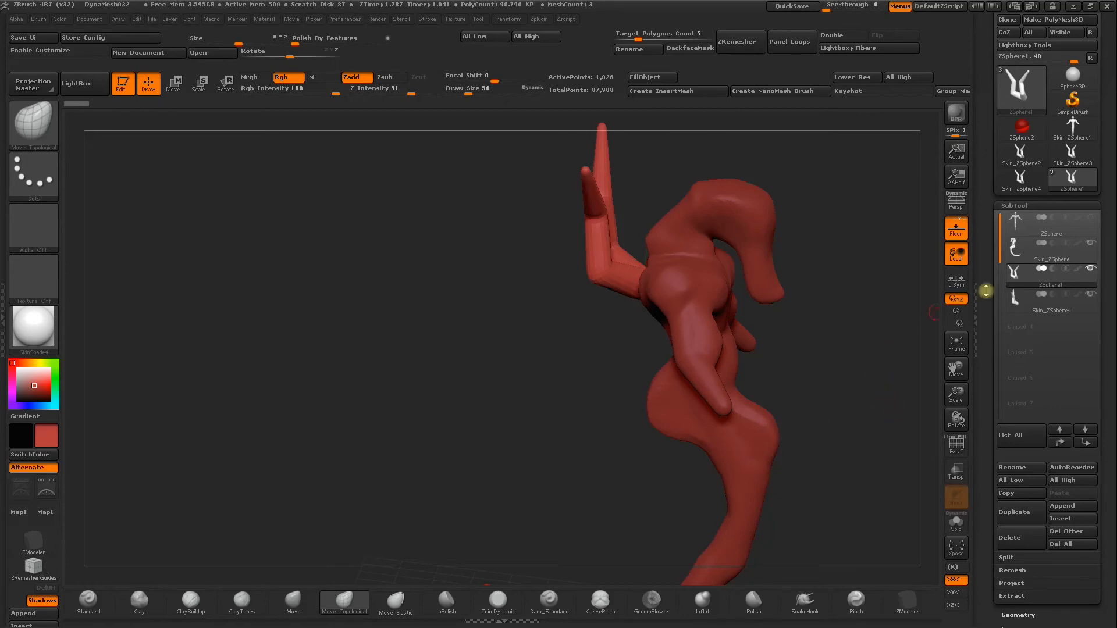
Isolate the back limbs' ZSphere1 subtool and delete it, keeping the skinned mesh.
mouse_move(1012, 299)
left_click(1090, 270)
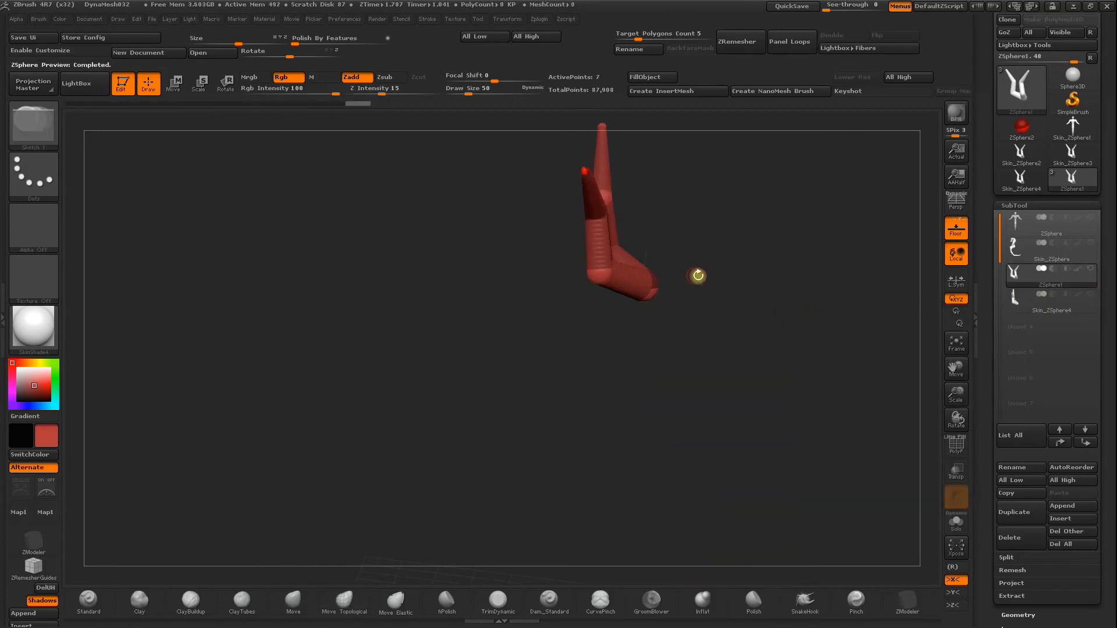
left_click_drag(791, 358, 812, 436)
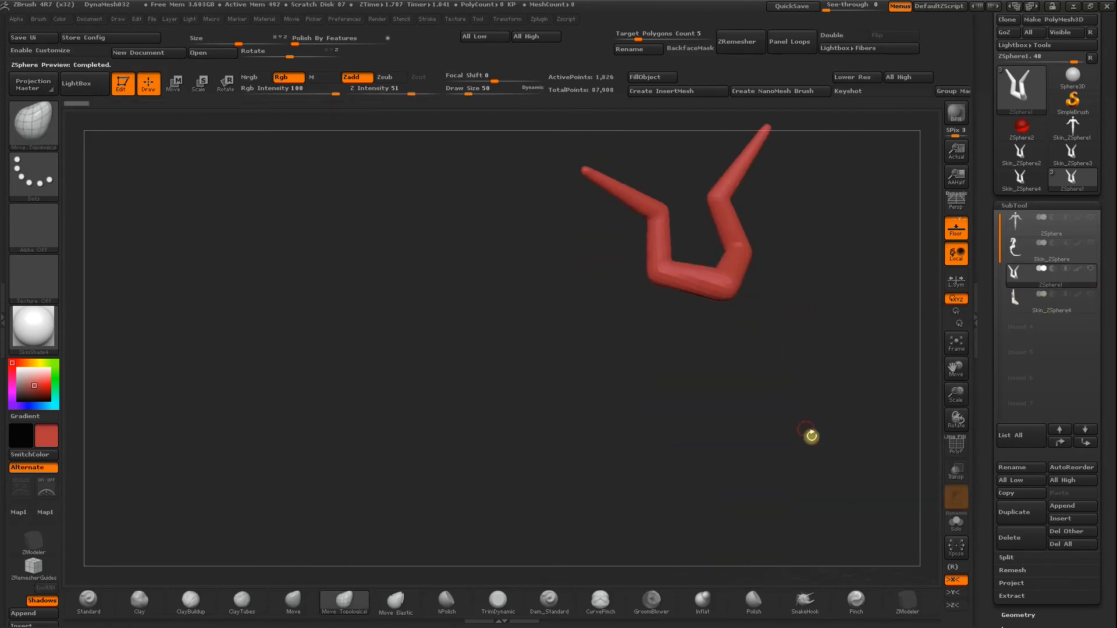
left_click(1011, 538)
left_click(896, 563)
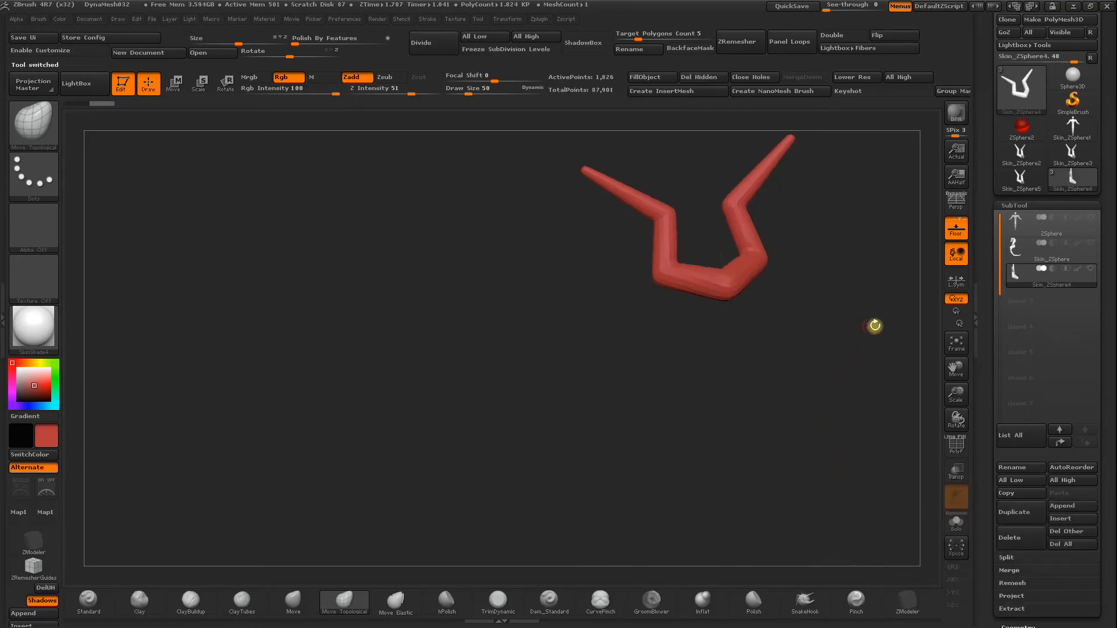
Enable X symmetry on the back limb mesh and smooth it into slender curved limbs at draw size 220.
left_click_drag(855, 329, 703, 269)
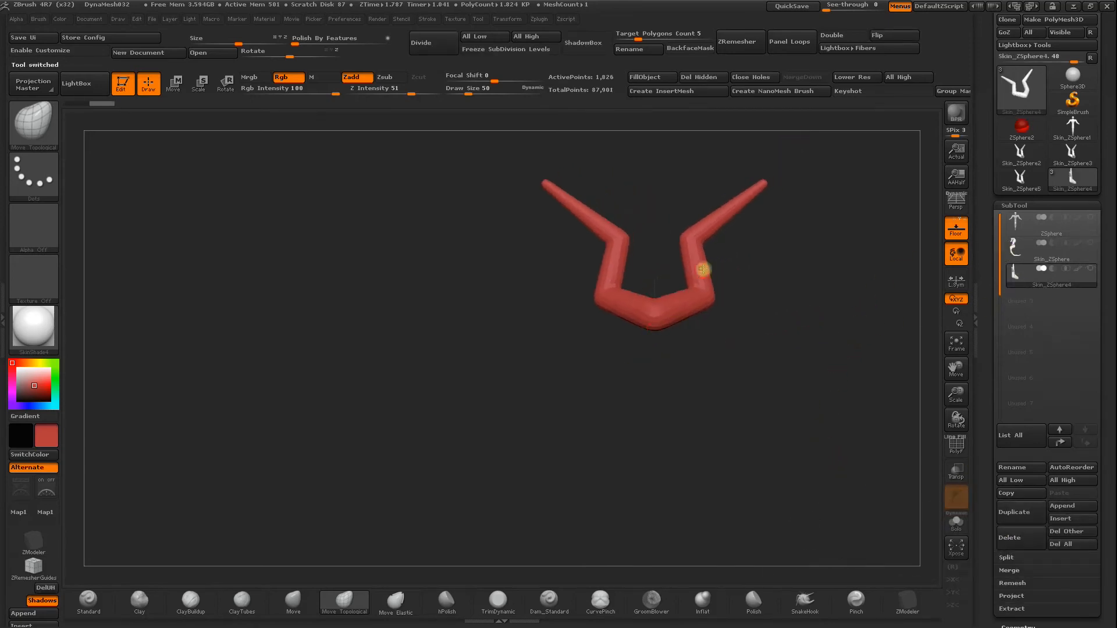
key("space")
left_click_drag(768, 260, 795, 259)
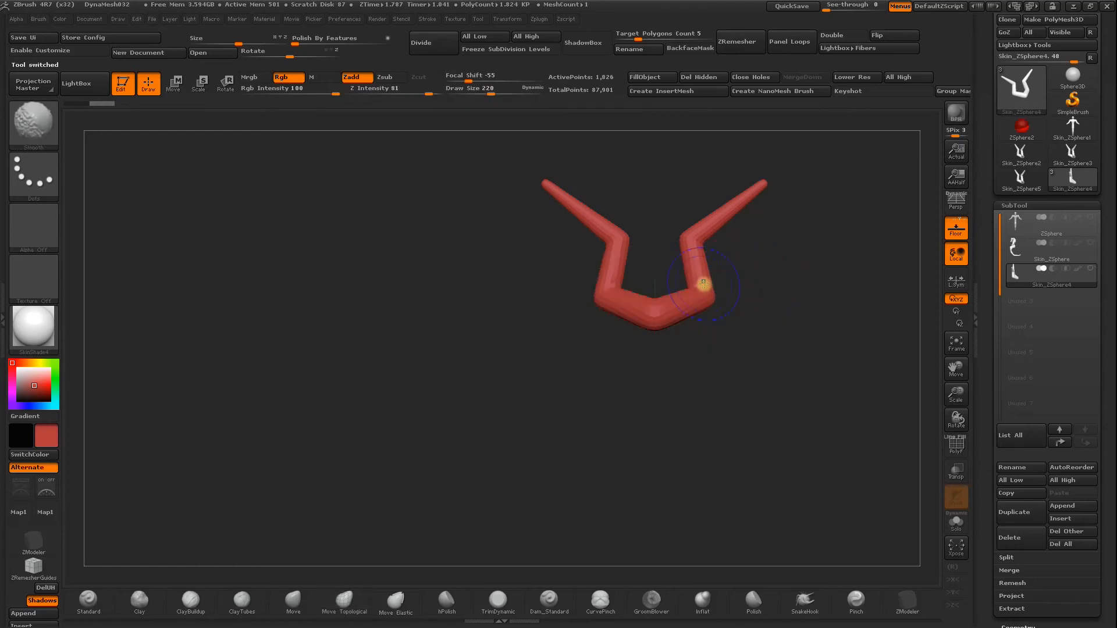
key("x")
key("shift")
mouse_move(709, 231)
left_mouse_down("shift")
mouse_move(760, 192)
mouse_move(777, 217)
left_mouse_up("shift")
Show all subtools and delete the original ZSphere armature of the body.
left_click(1091, 269, "shift")
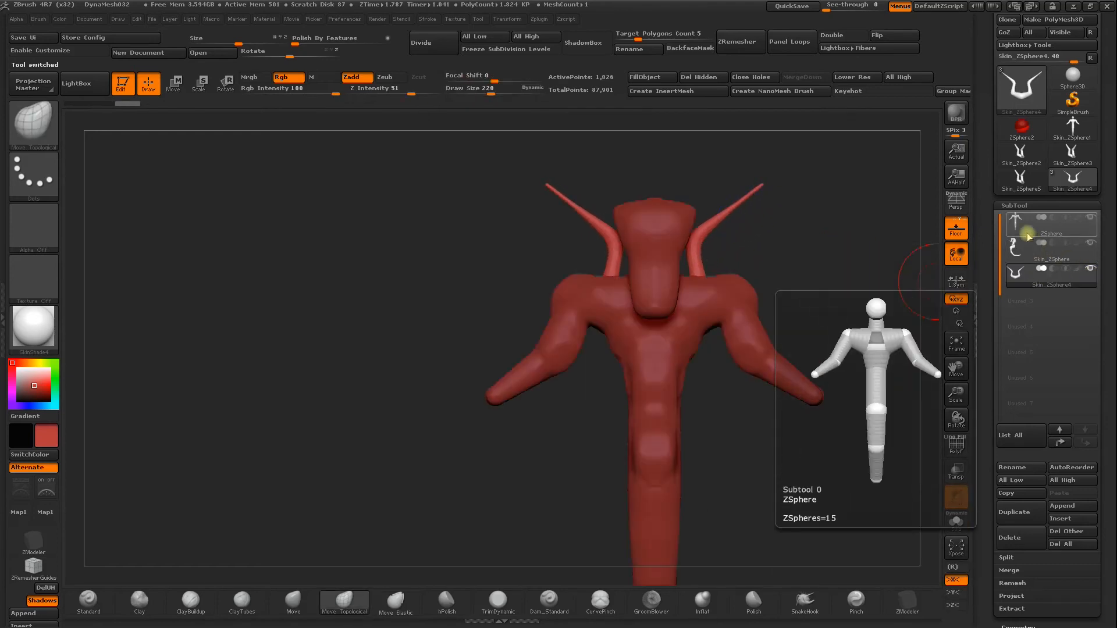
left_click(1032, 224)
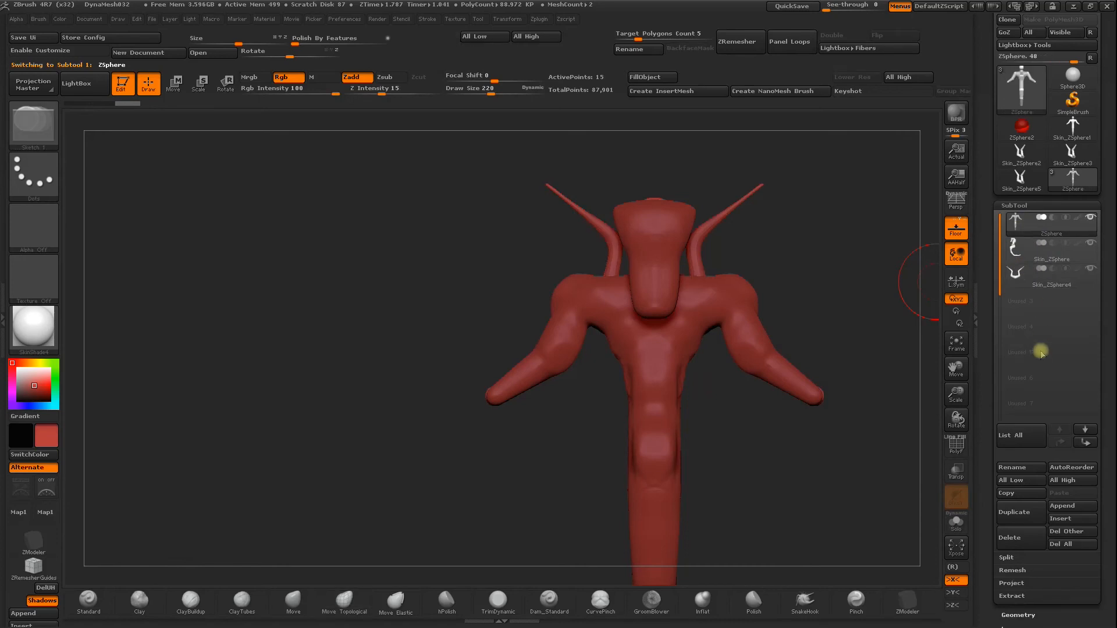
left_click(1011, 538)
left_click(891, 567)
left_click_drag(820, 467, 755, 327)
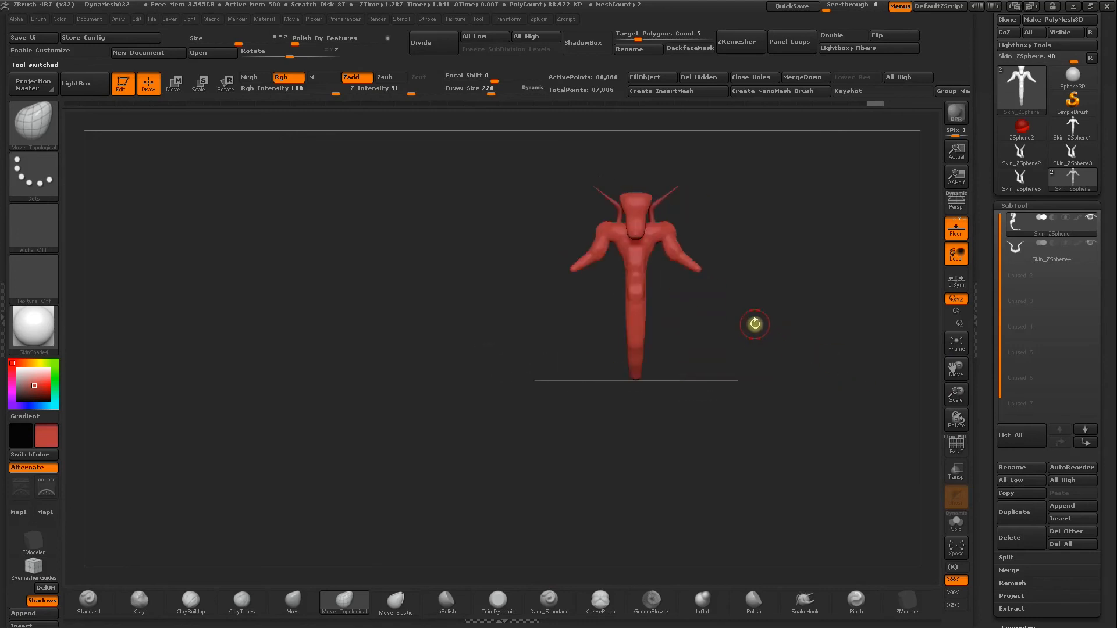